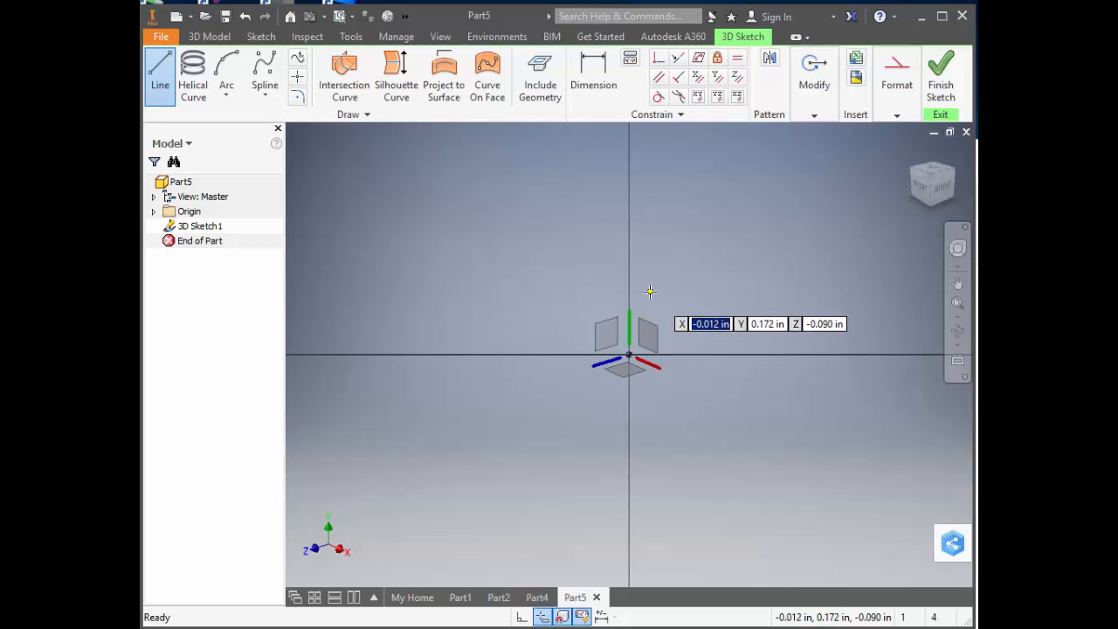
Draw four connected 3D lines: about 0.42 in along Z, one down Y, about 0.5 in along X, and an angled 0.186 in line.
left_click(648, 292)
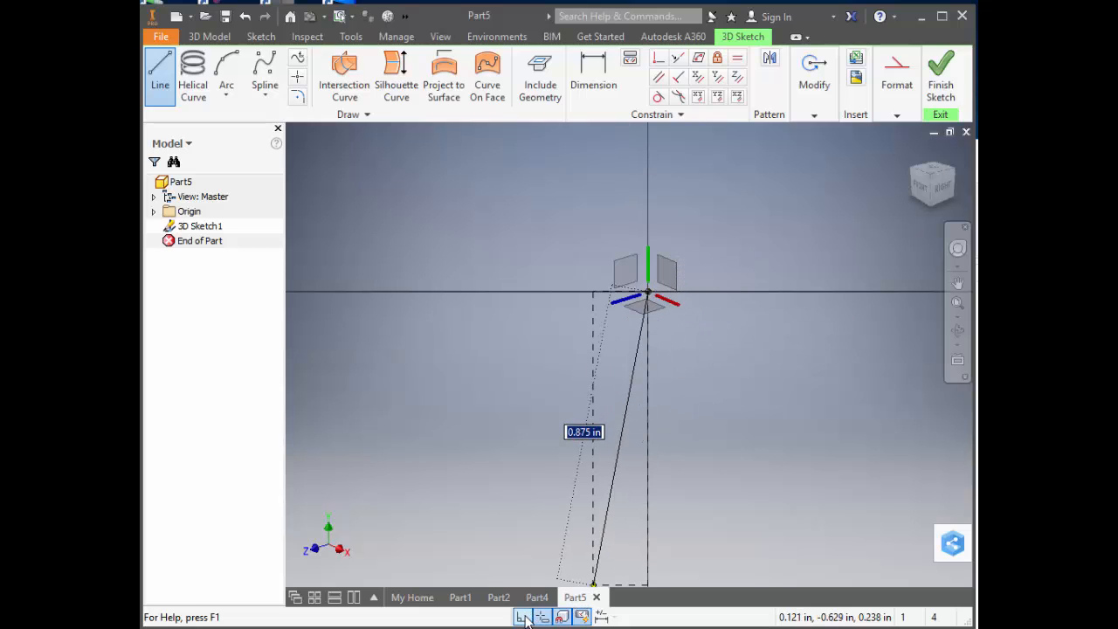
left_click(758, 260)
left_click(759, 469)
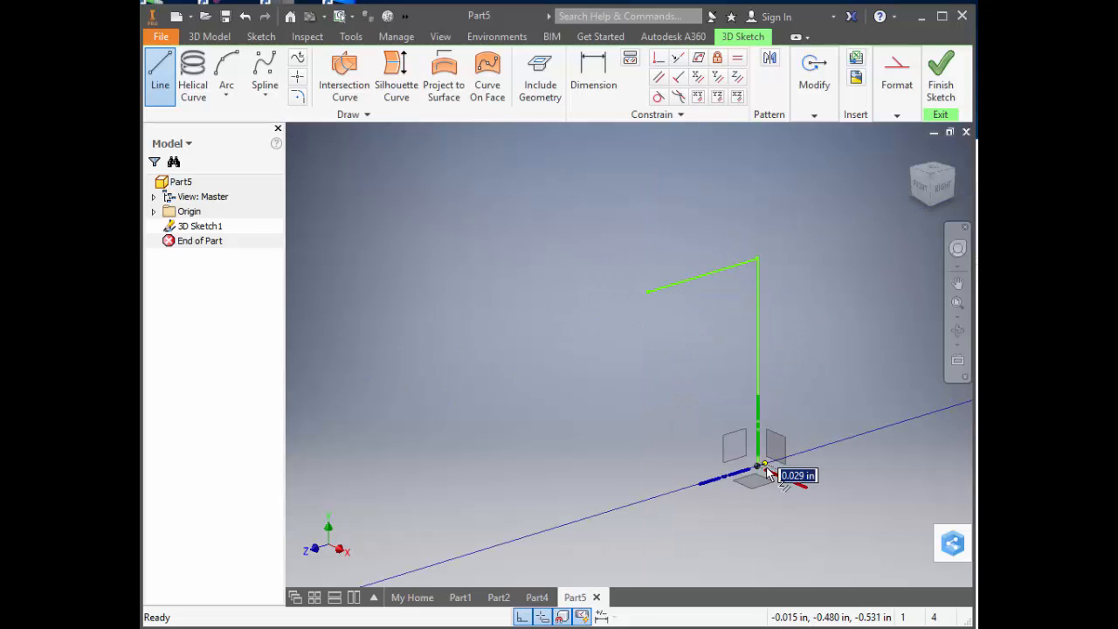
left_click(866, 513)
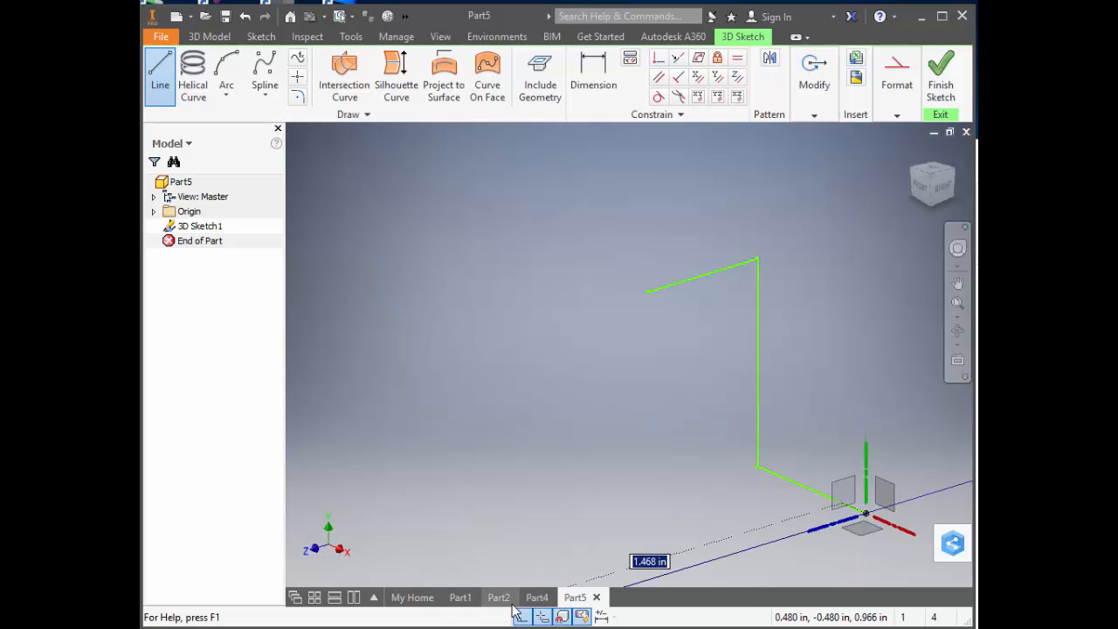
left_click(897, 457)
right_click(898, 457)
left_click(926, 431)
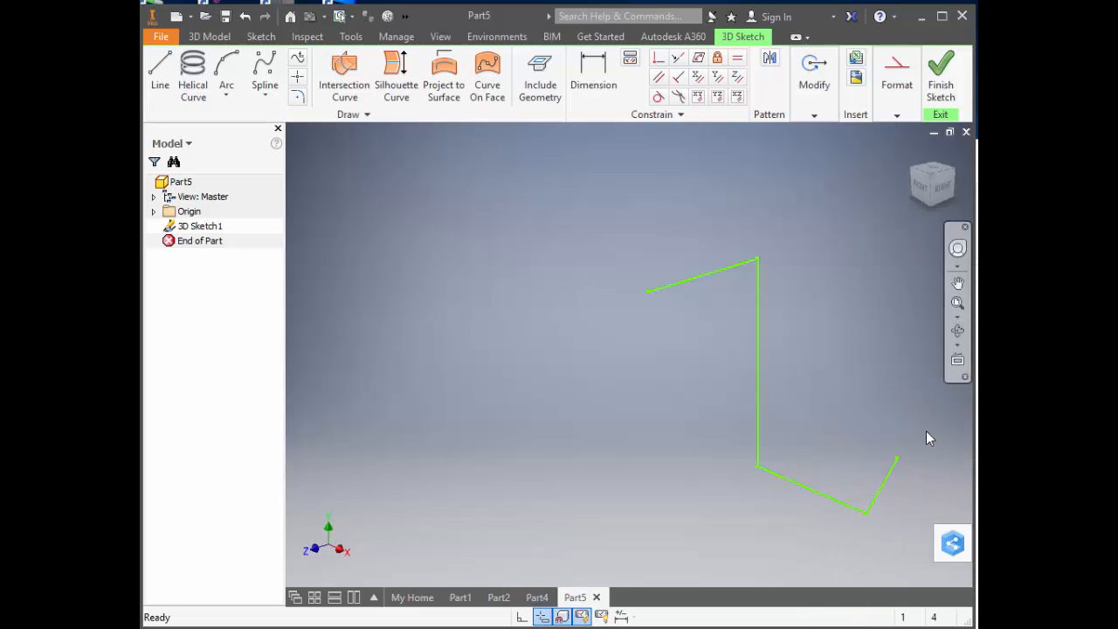
Dimension the lower line running along X to a length of 5 in.
left_click(593, 74)
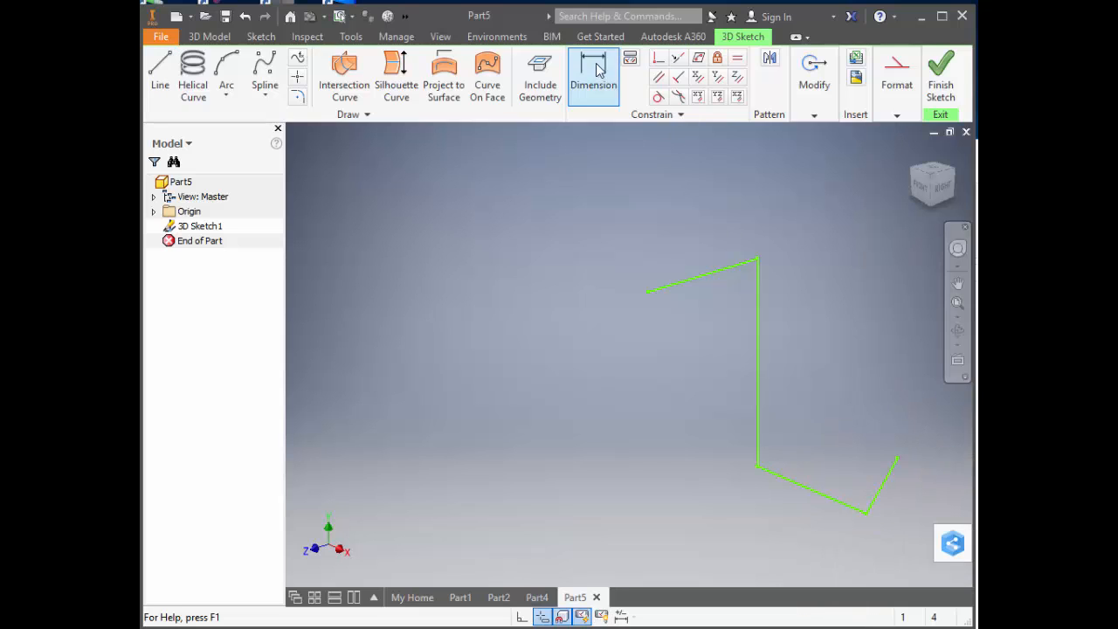
left_click(807, 490)
left_click(799, 543)
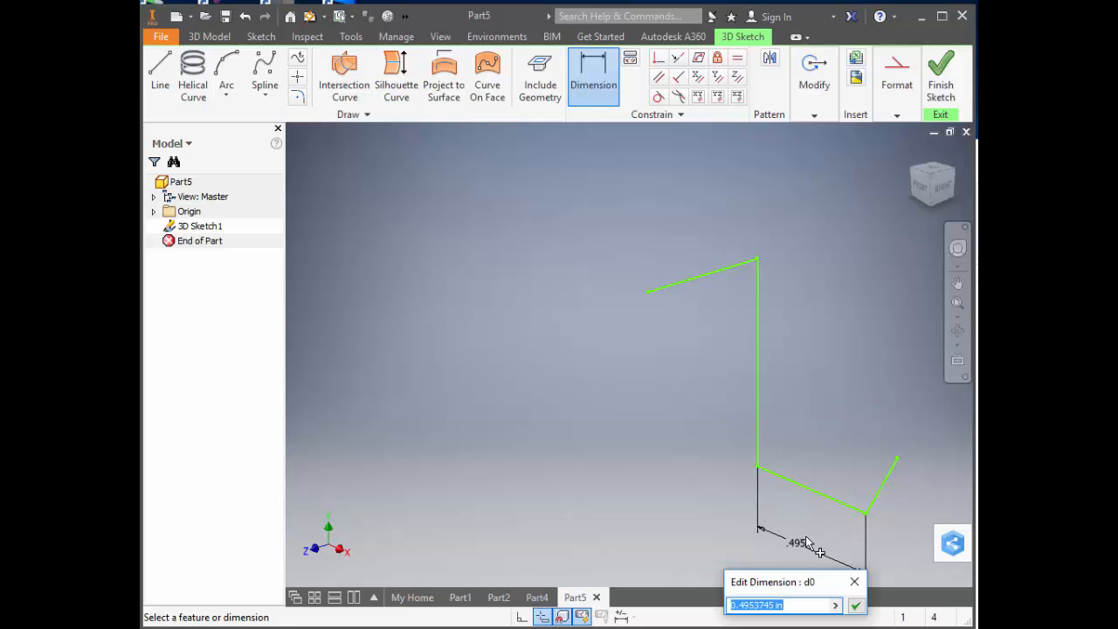
type("5")
key("Return")
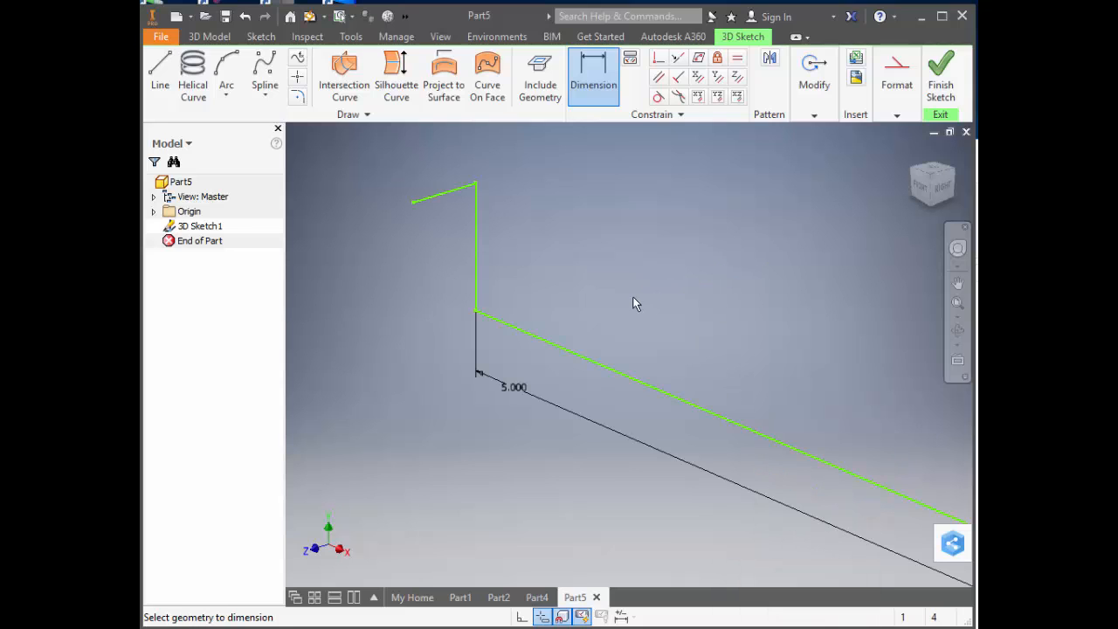
Dimension the upper line running along Z to a length of 6 in.
scroll(507, 349, "up", 4)
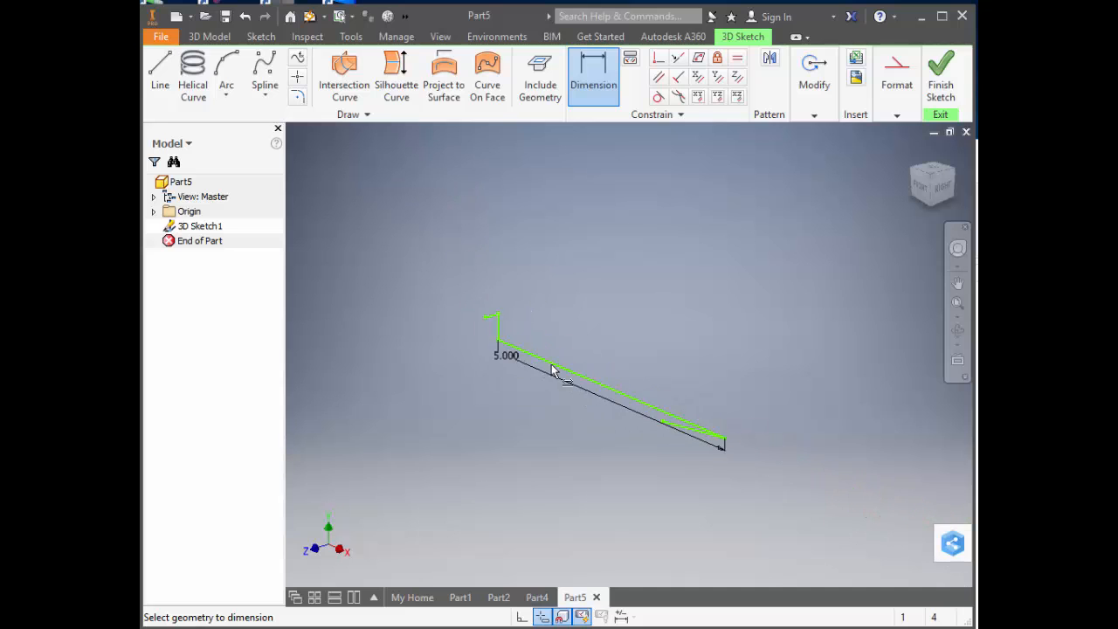
scroll(427, 341, "down", 5)
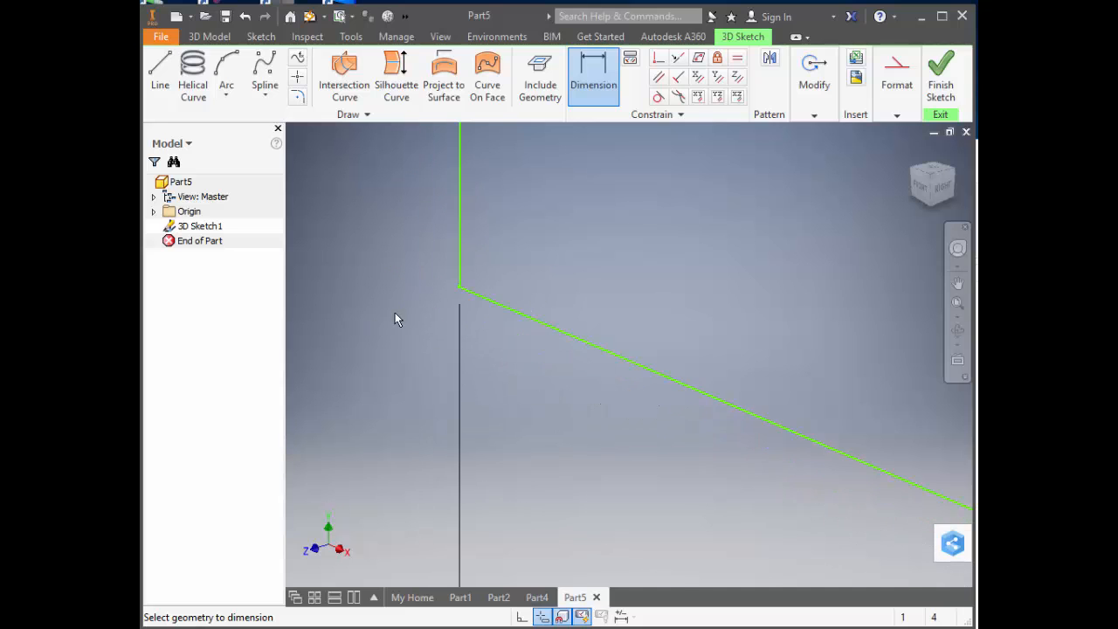
scroll(465, 278, "down", 6)
mouse_move(412, 281)
middle_mouse_down()
mouse_move(434, 180)
mouse_move(430, 258)
middle_mouse_up()
scroll(416, 184, "up", 2)
scroll(430, 258, "up", 4)
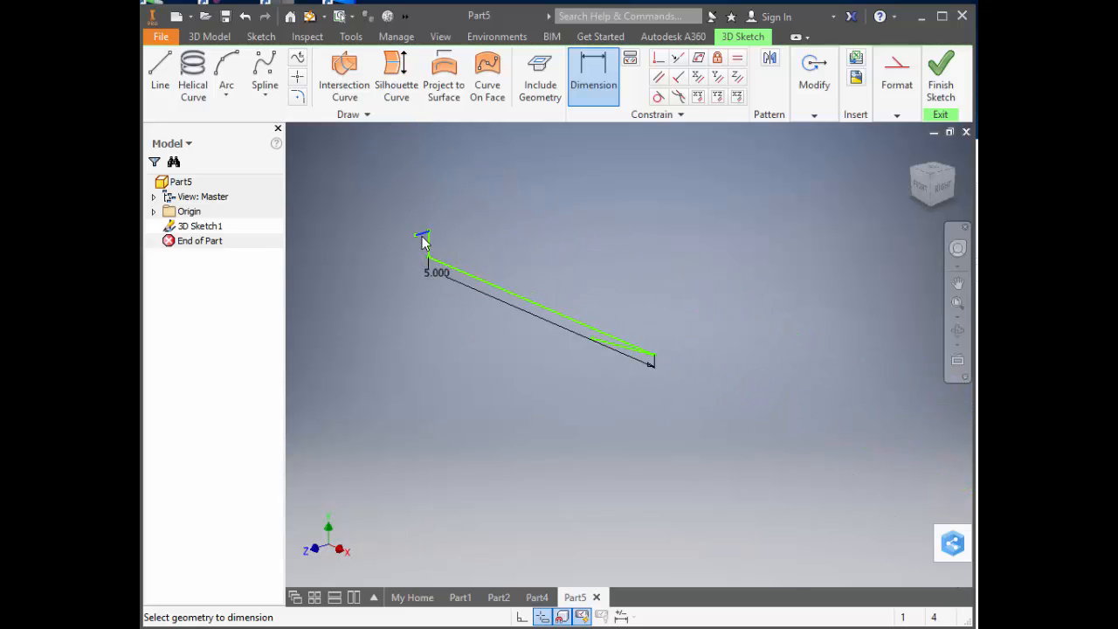
left_click(422, 237)
left_click(421, 202)
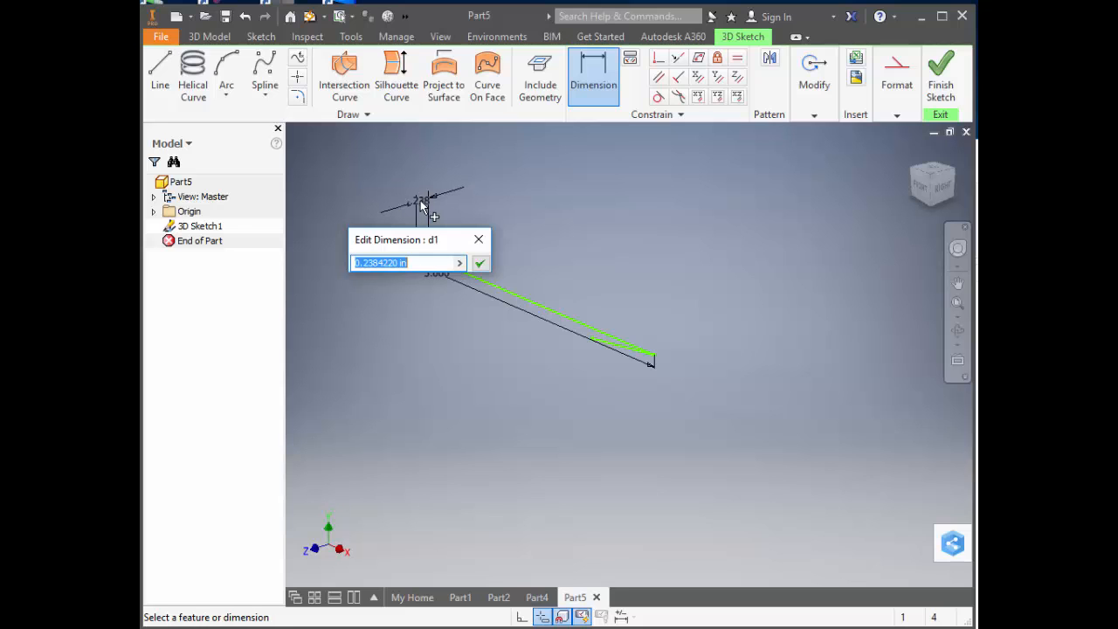
type("4")
key("Return")
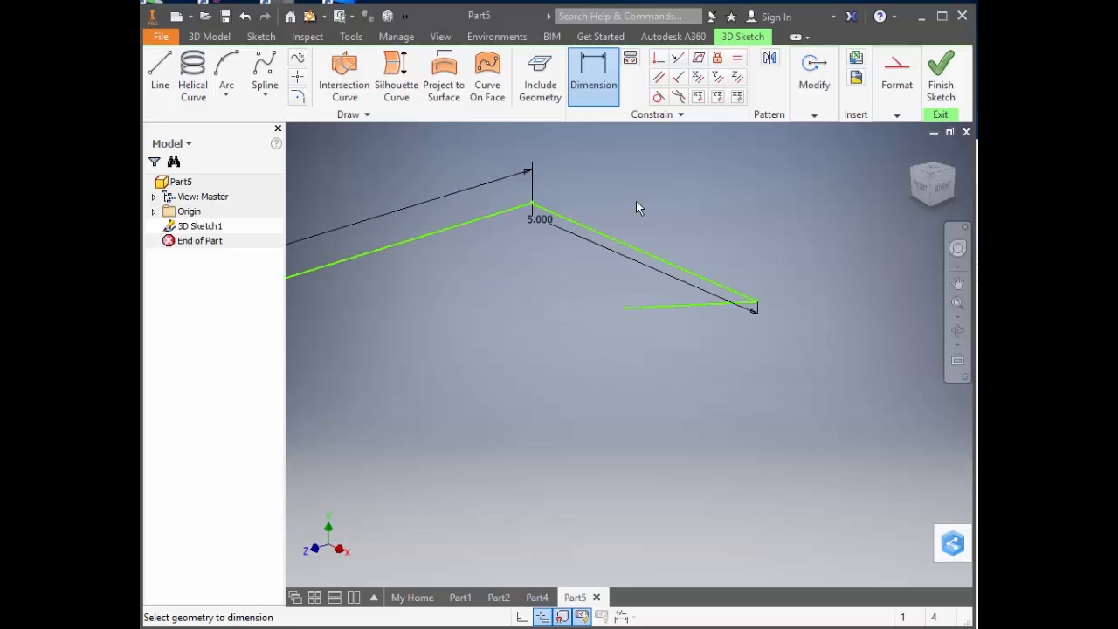
Dimension the short vertical line between the upper and lower lines to 8 in.
scroll(616, 206, "down", 3)
scroll(615, 201, "down", 4)
middle_click_drag(419, 238, 988, 355)
scroll(858, 351, "down", 5)
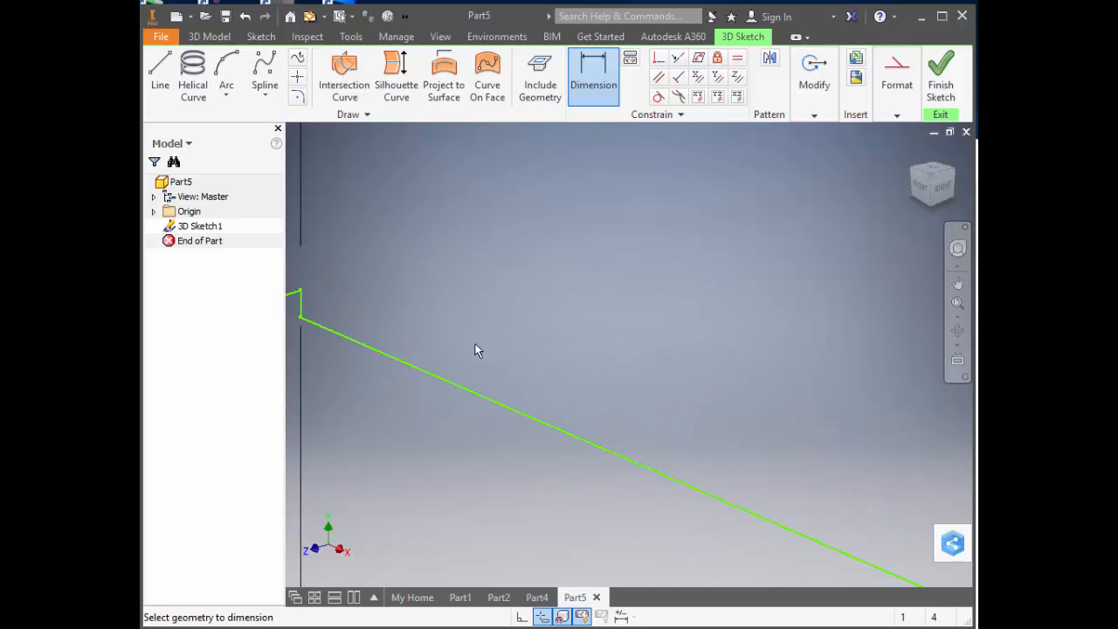
left_click(301, 308)
left_click(372, 300)
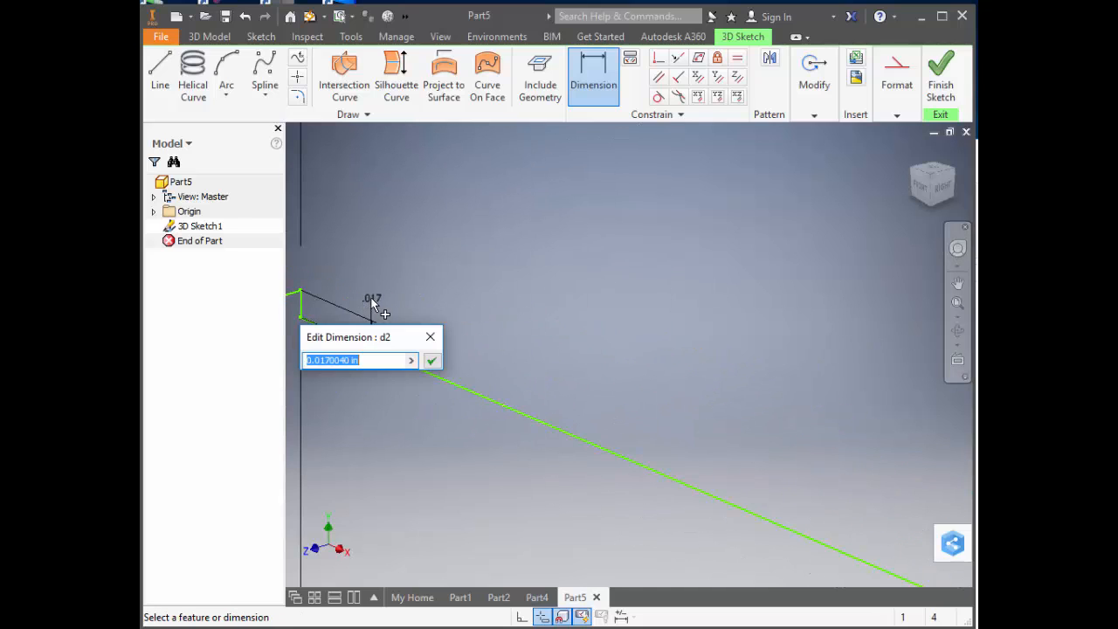
key("Return")
Dimension the angled end line to a length of 4 in.
scroll(764, 436, "up", 5)
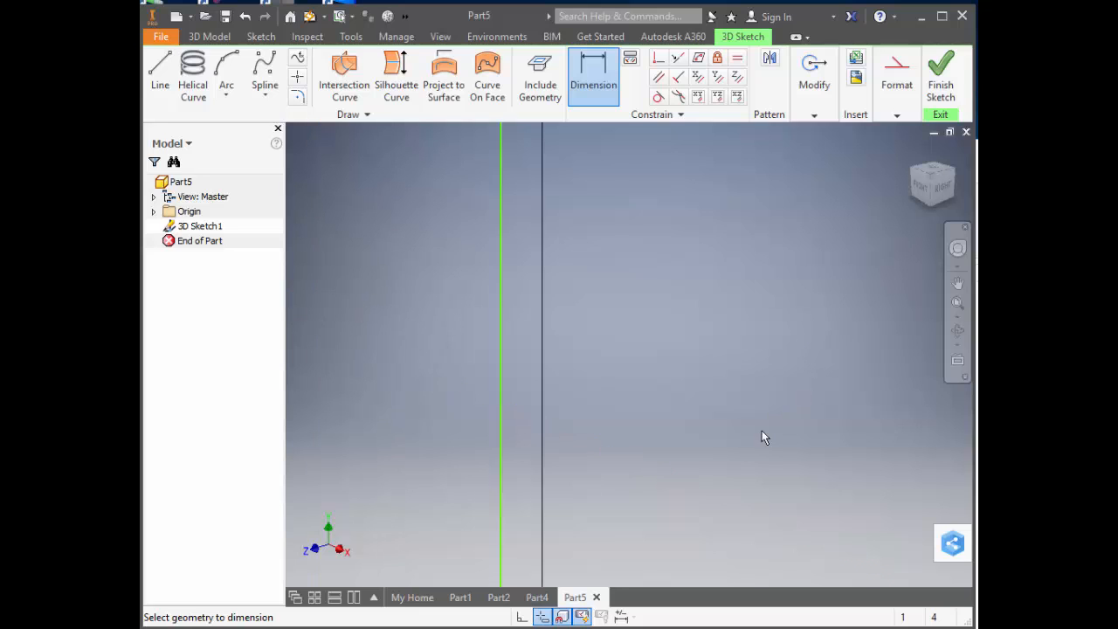
scroll(763, 437, "up", 3)
scroll(781, 485, "down", 1)
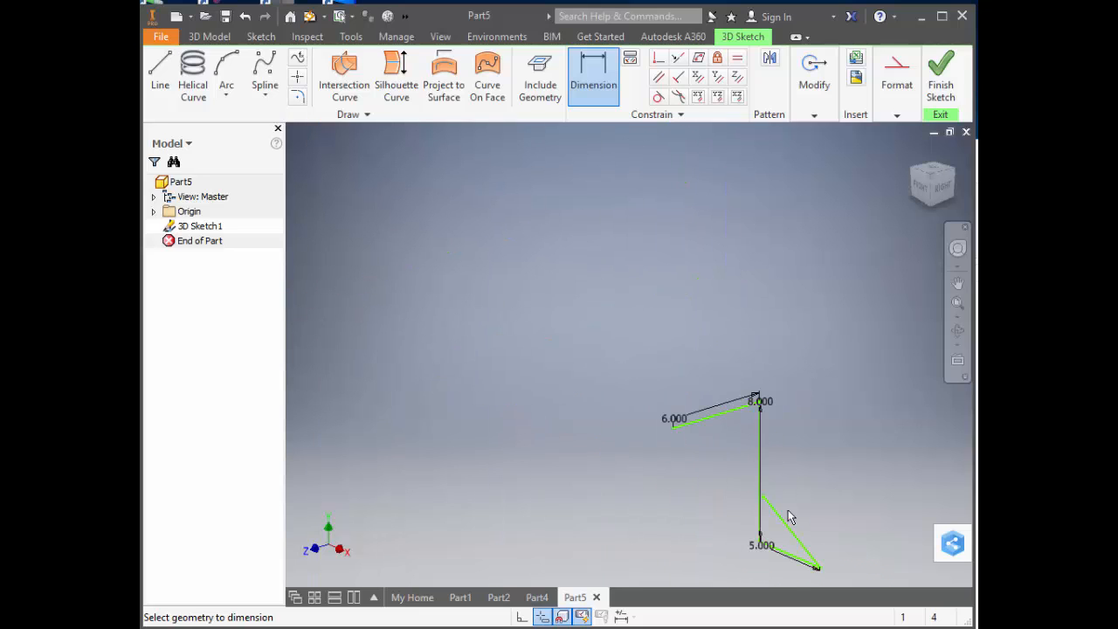
left_click(789, 533)
left_click(819, 534)
type("4.8681242")
key("Return")
Dimension the angle between the angled end line and the 5 in line to 75 degrees.
left_click(794, 535)
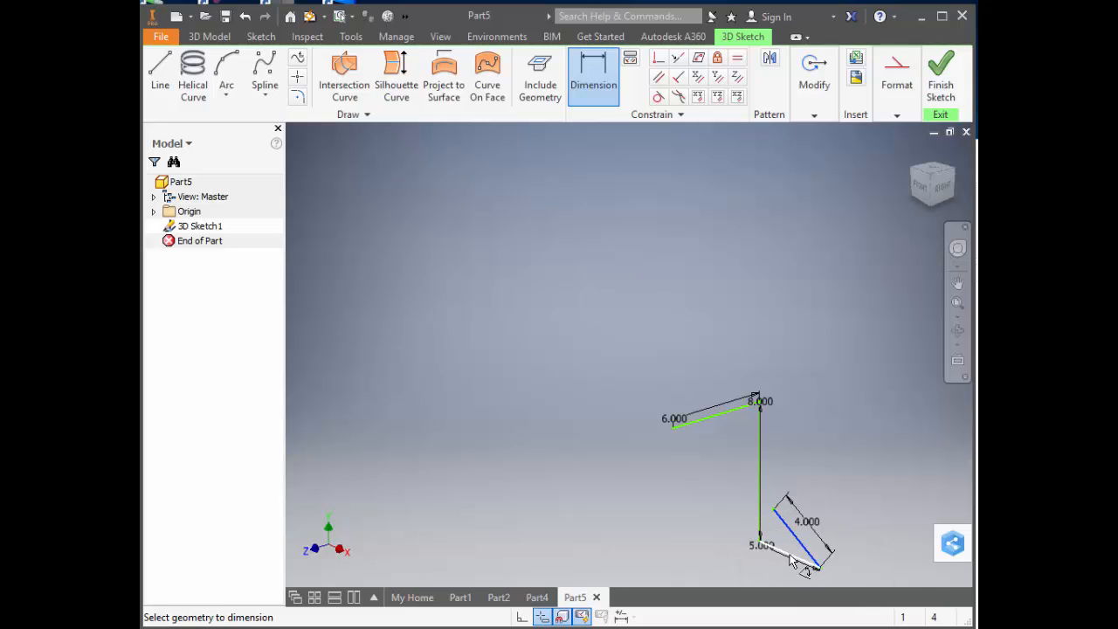
left_click(790, 549)
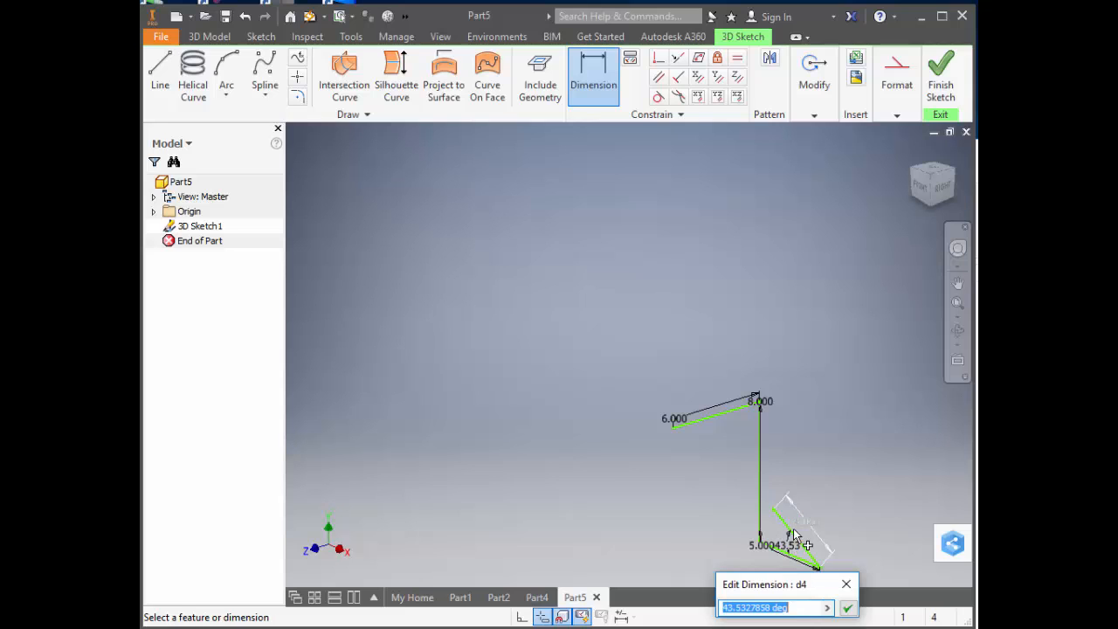
type("75")
key("Return")
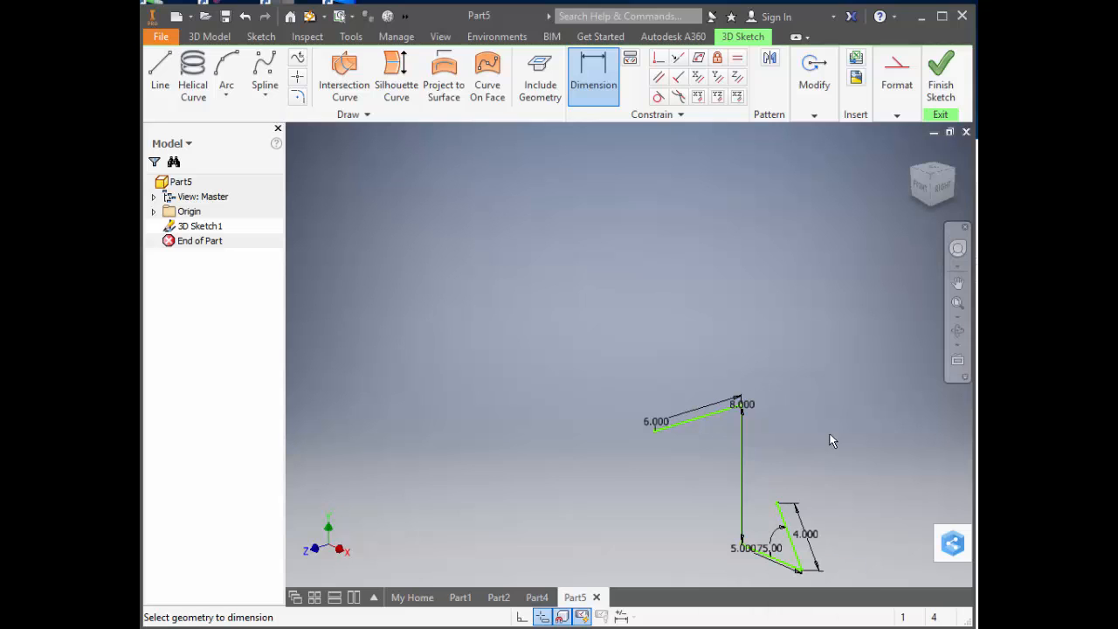
right_click(828, 430)
left_click(889, 434)
Reposition the line chain by its upper line and swing the free end of the 4 in line to test its freedom.
scroll(840, 515, "up", 4)
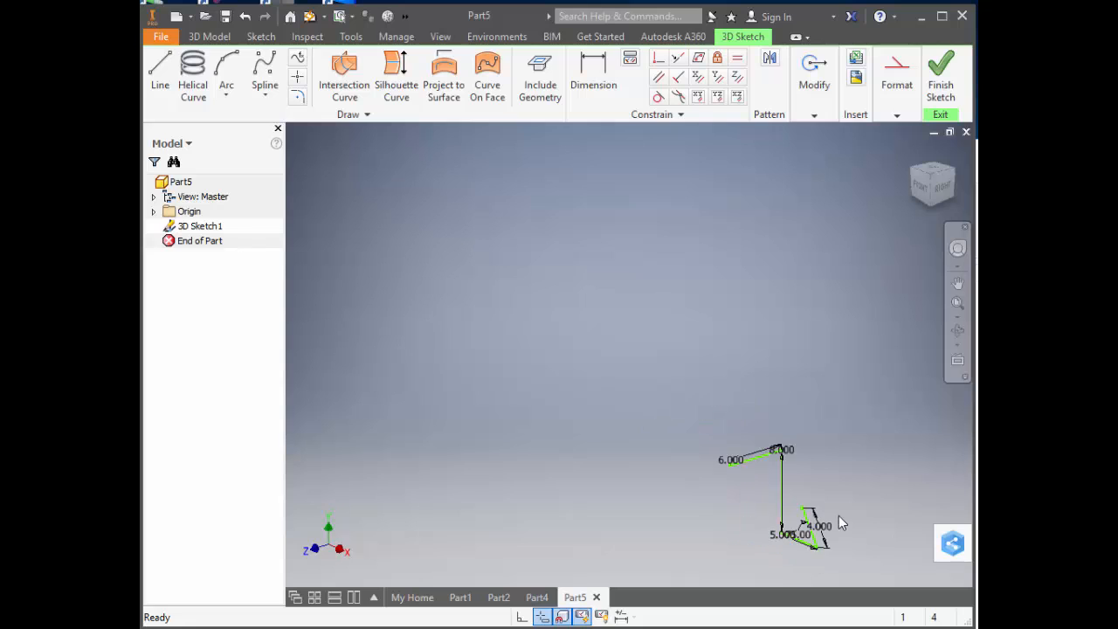
scroll(802, 532, "down", 5)
left_click_drag(801, 533, 801, 528)
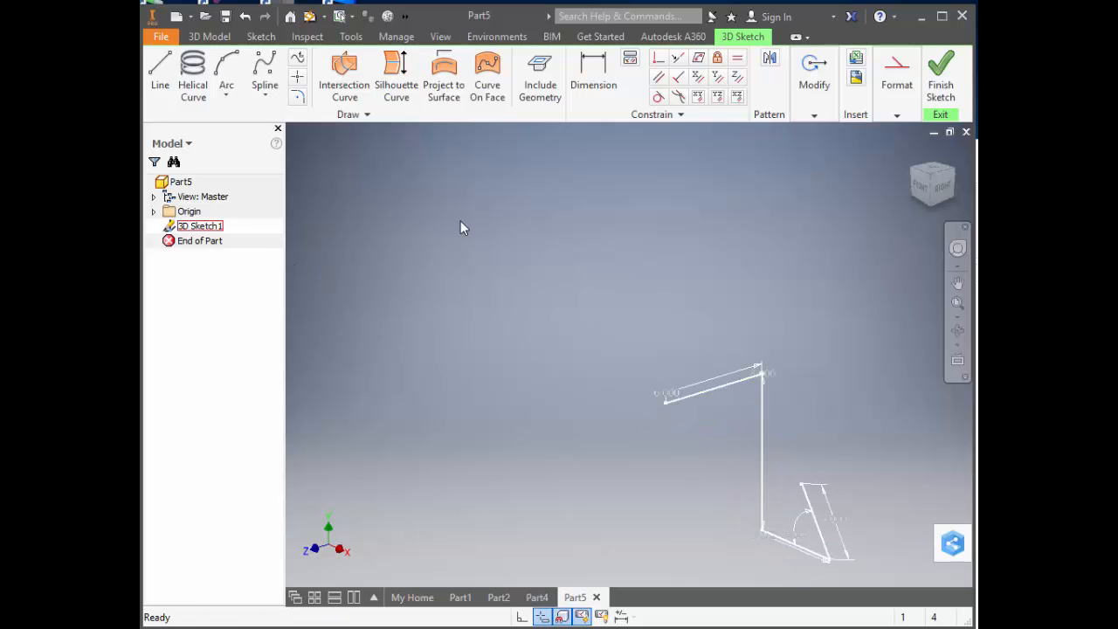
mouse_move(702, 391)
left_mouse_down()
mouse_move(657, 238)
mouse_move(626, 211)
mouse_move(590, 254)
left_mouse_up()
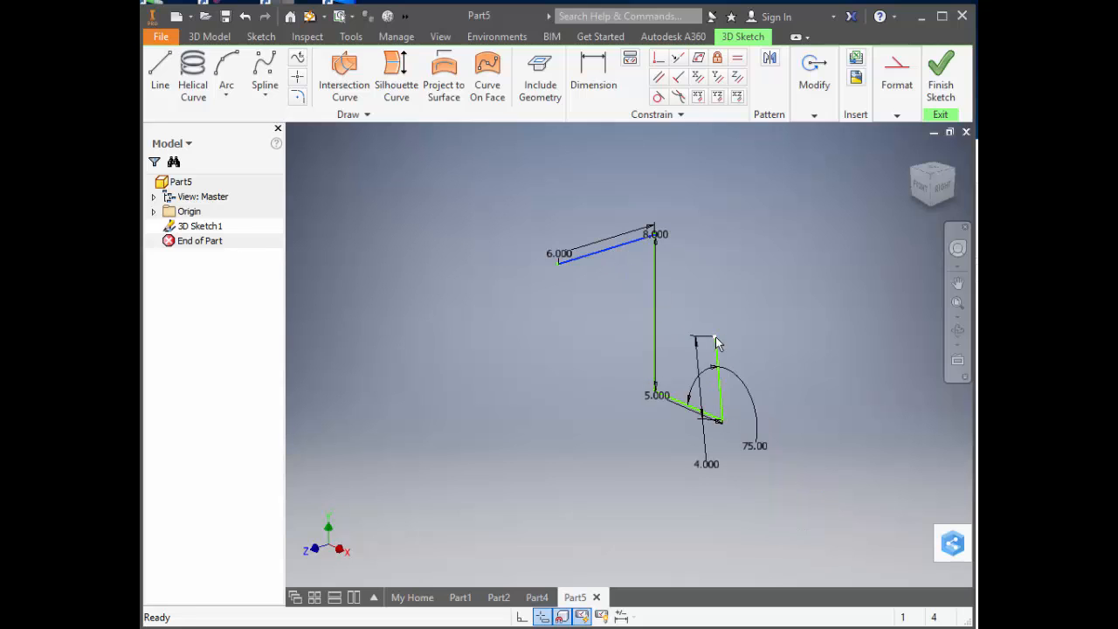
mouse_move(716, 342)
left_mouse_down()
mouse_move(755, 349)
mouse_move(773, 273)
left_mouse_up()
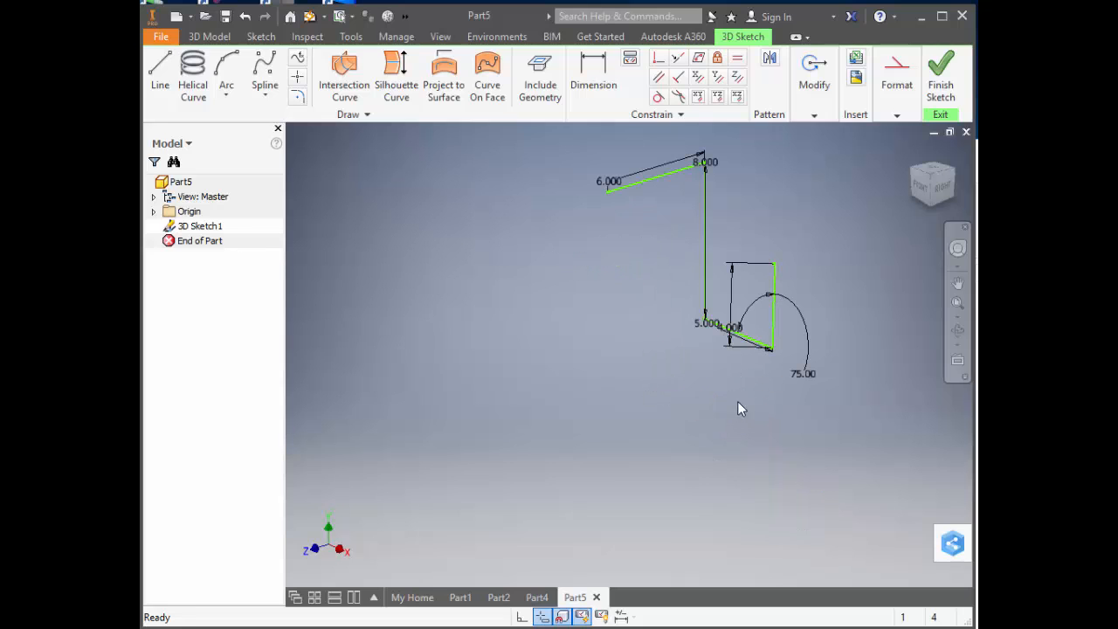
Make the origin's Center Point visible in the part.
left_click(155, 212)
left_click(201, 317)
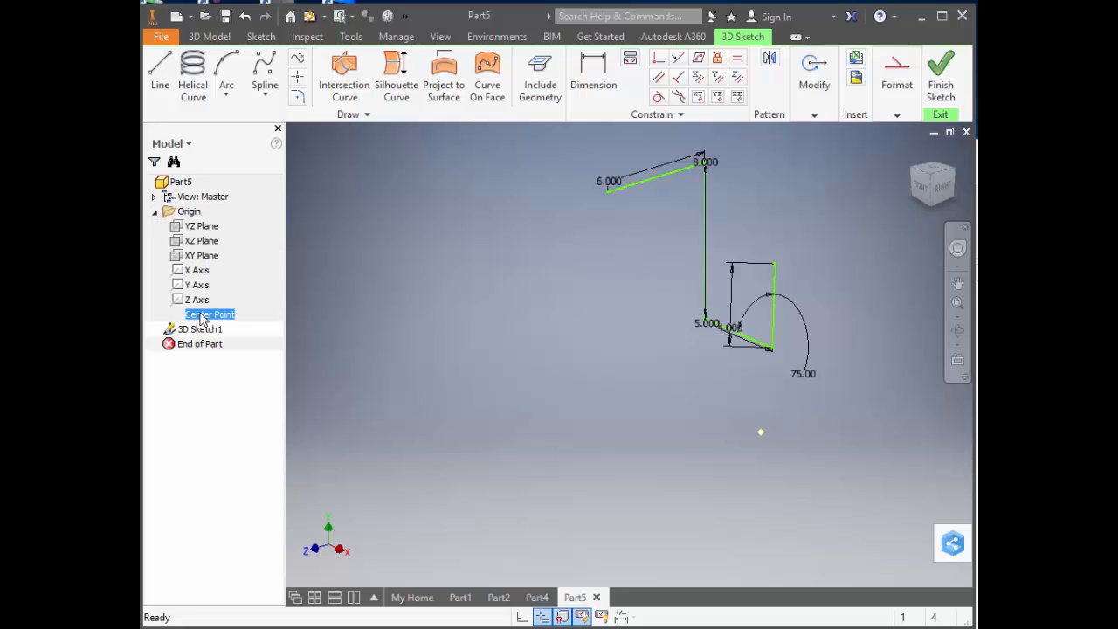
right_click(201, 317)
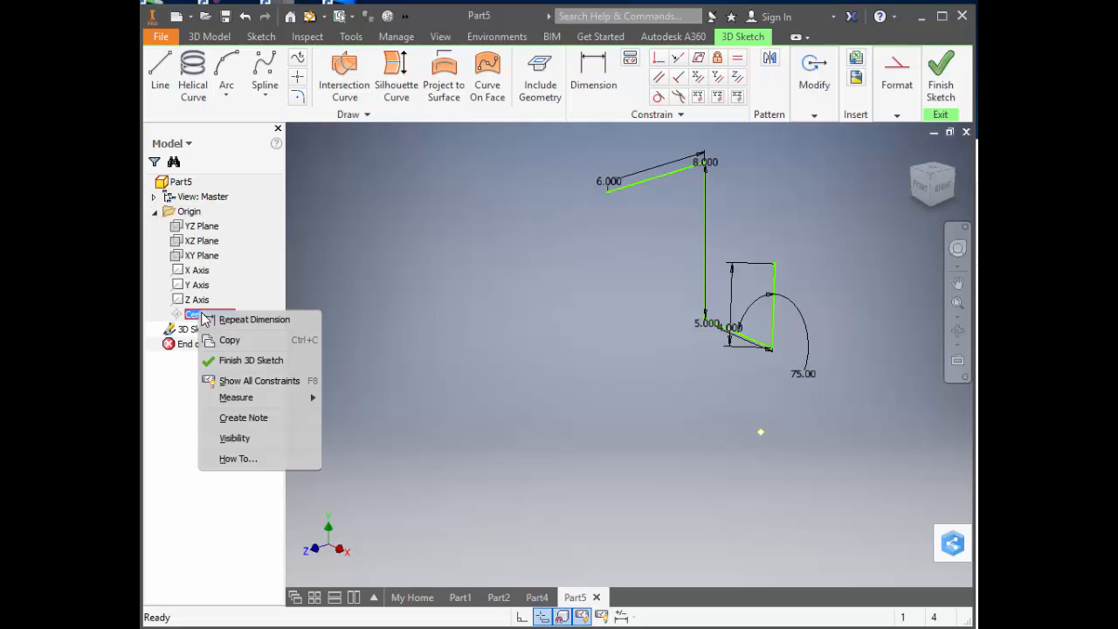
left_click(234, 438)
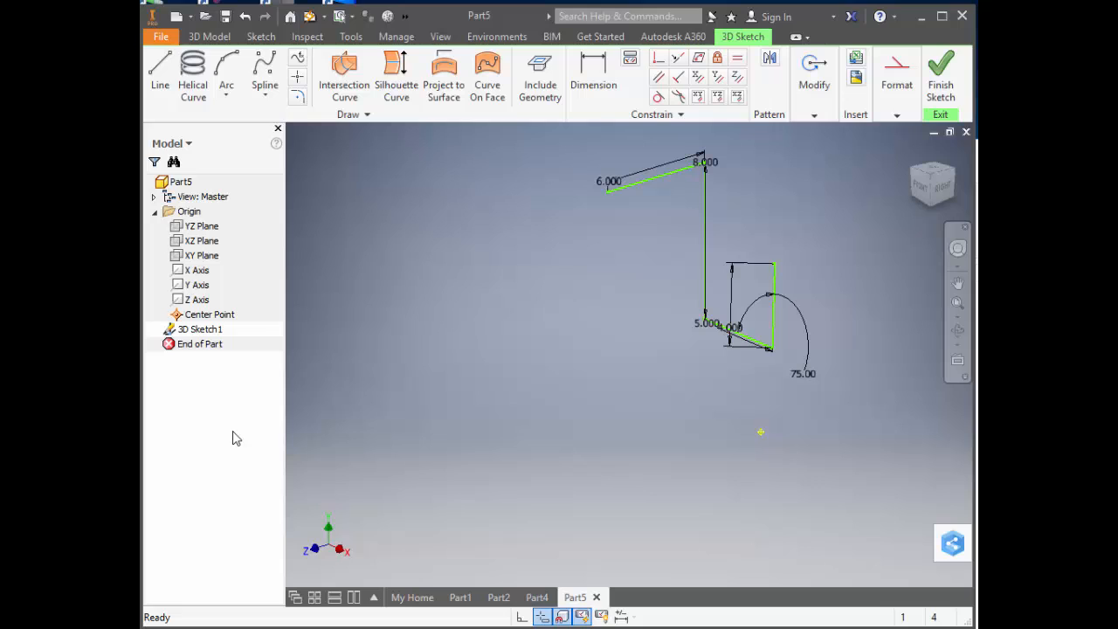
Constrain the free endpoint of the 6 in line coincident with the origin's center point.
left_click(658, 57)
left_click(609, 196)
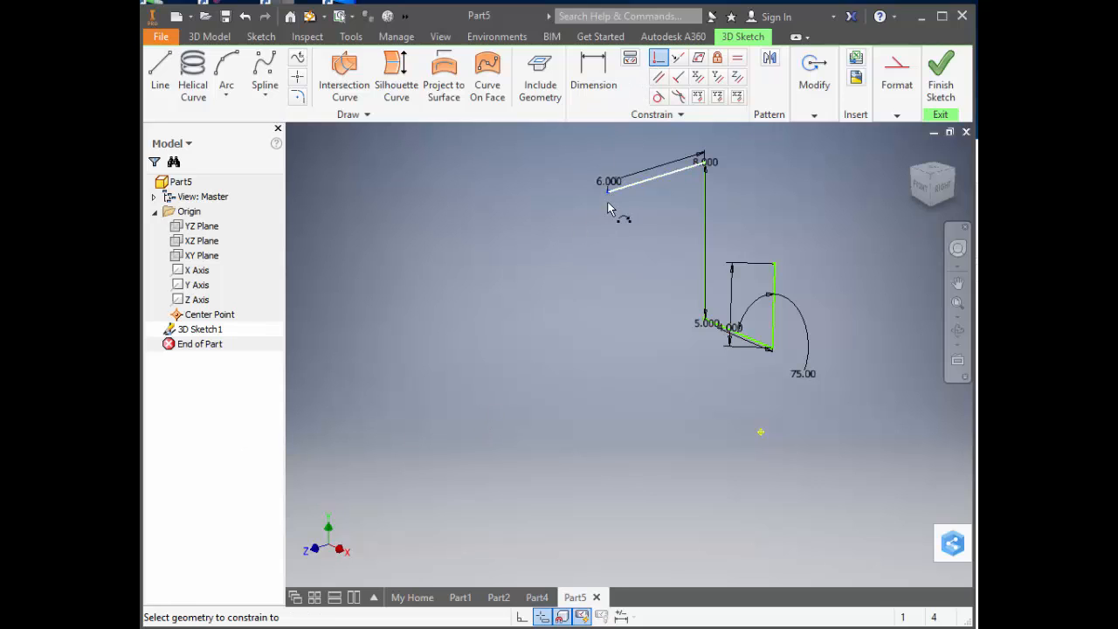
left_click(762, 434)
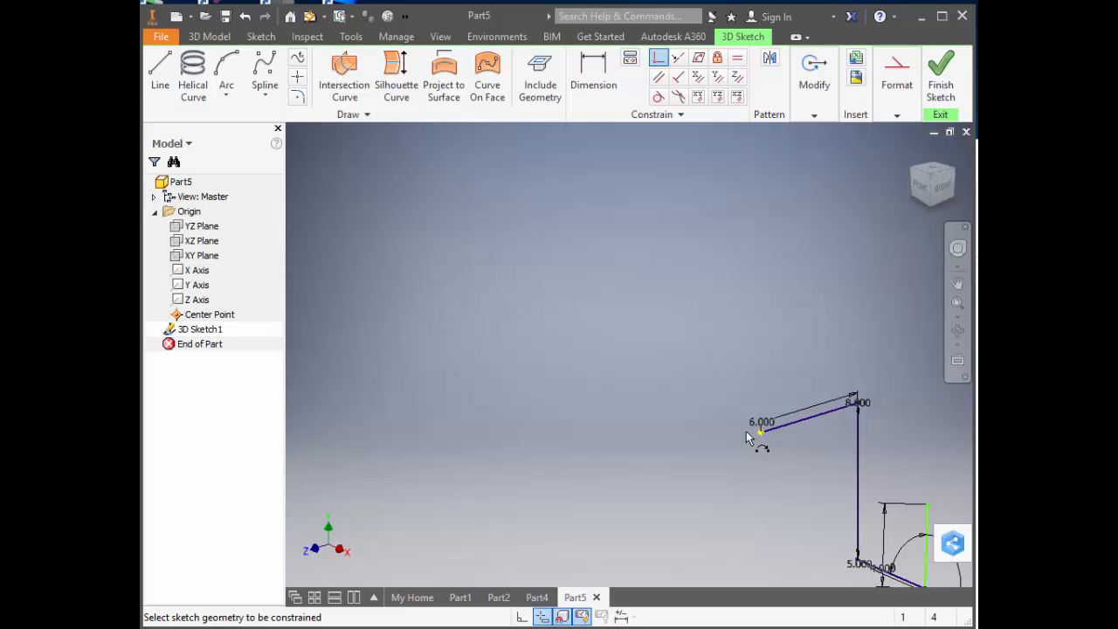
right_click(747, 435)
left_click(791, 428)
Swing the 4 in line down to roughly horizontal and constrain it parallel to the XZ plane.
scroll(718, 459, "up", 5)
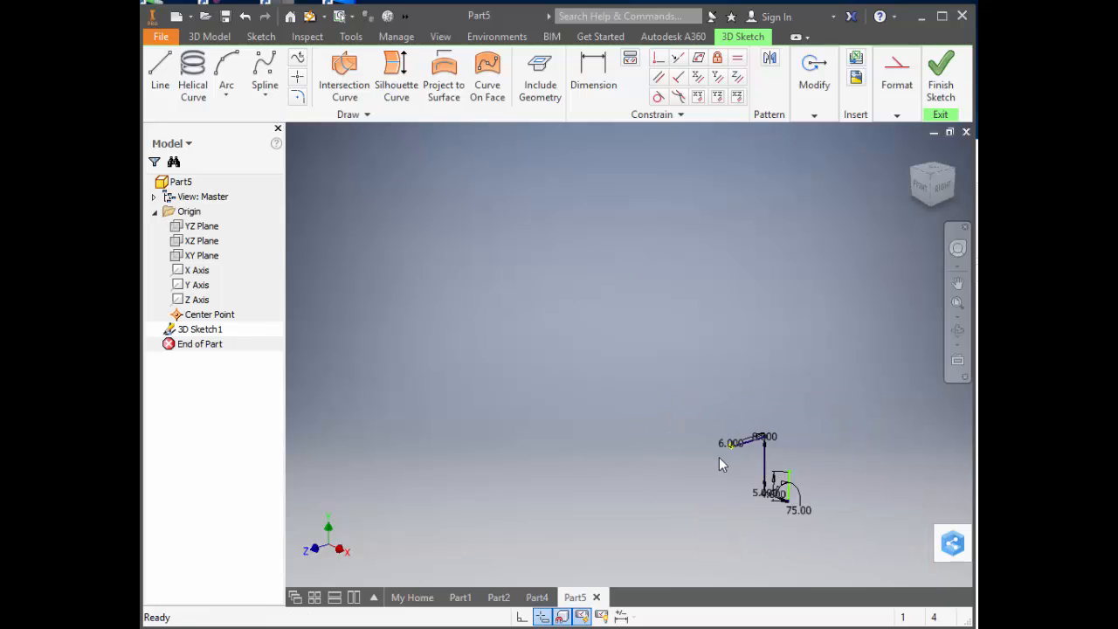
scroll(851, 516, "down", 5)
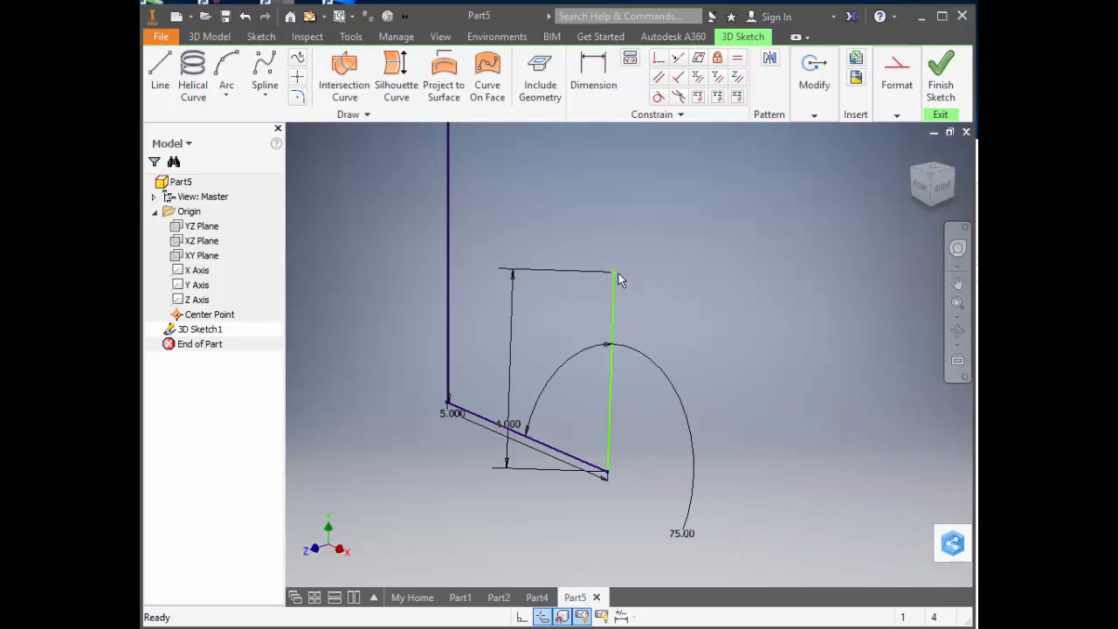
left_click_drag(620, 279, 743, 432)
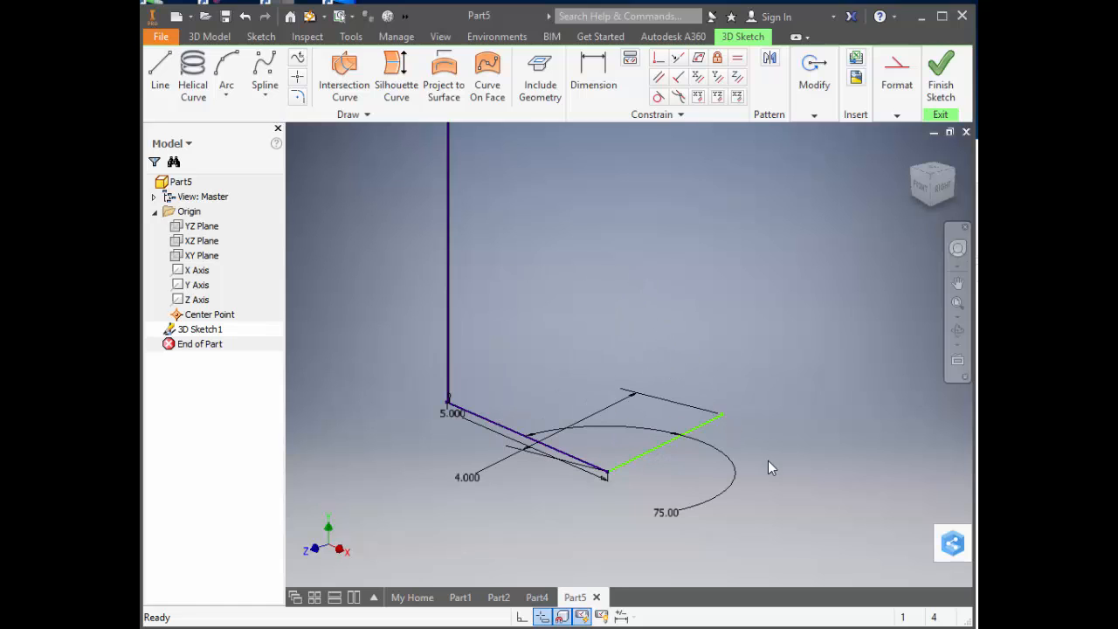
left_click(737, 96)
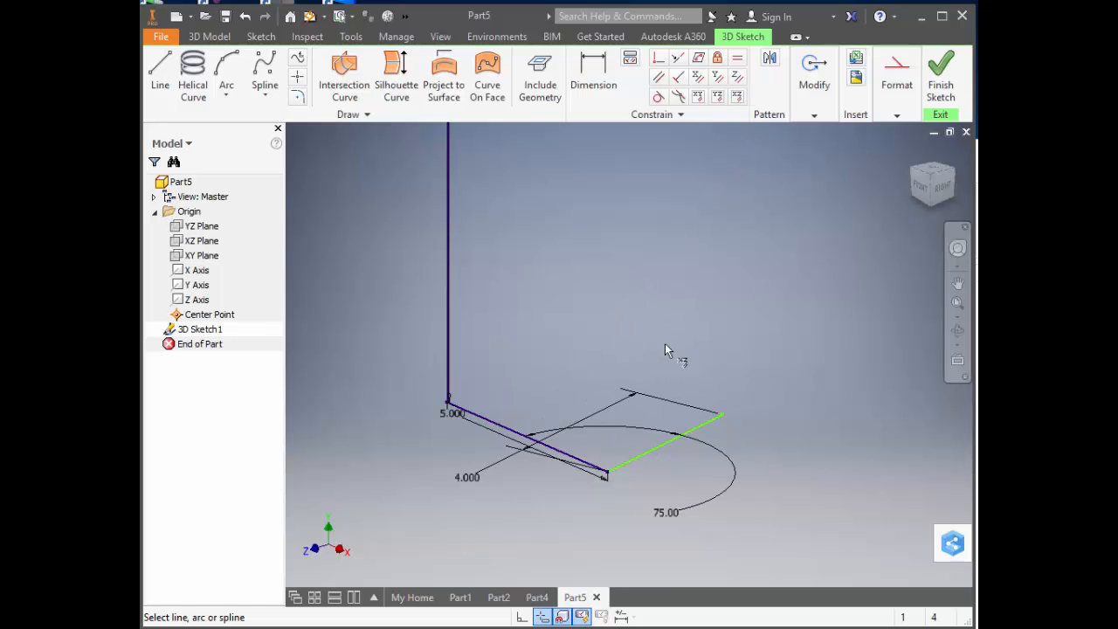
left_click(675, 435)
right_click(794, 413)
left_click(779, 421)
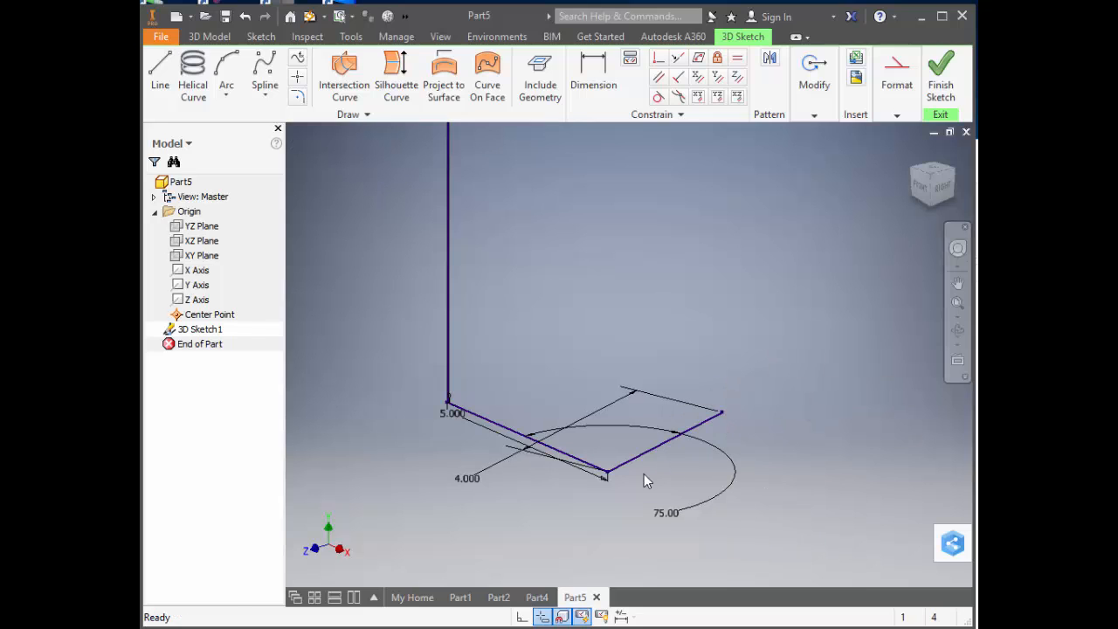
Move the 75-degree dimension text inside the angle and the 4 in dimension outside, next to its line.
left_click_drag(666, 513, 616, 433)
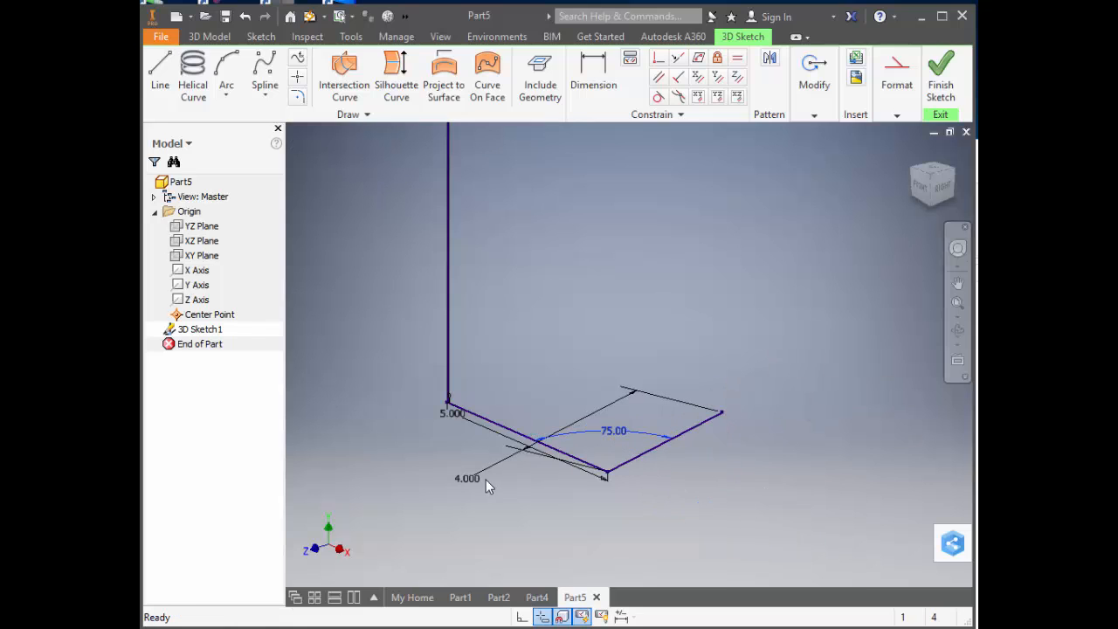
mouse_move(485, 480)
left_mouse_down()
mouse_move(674, 477)
mouse_move(695, 458)
left_mouse_up()
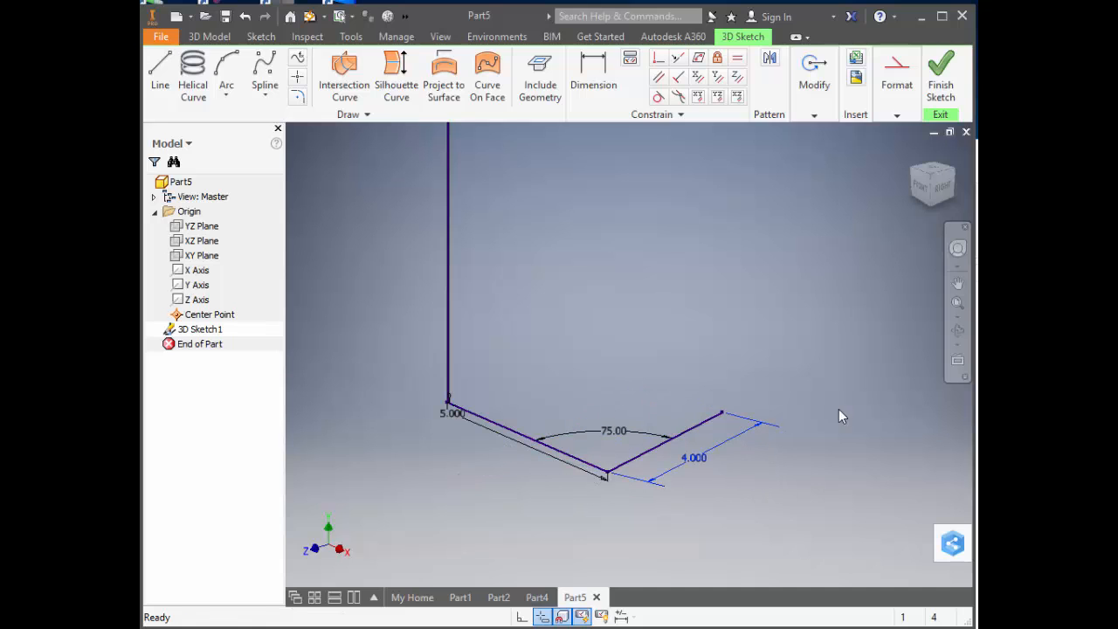
Examine the dimensioned 3D path from the top, front, right and isometric views.
left_click(935, 179)
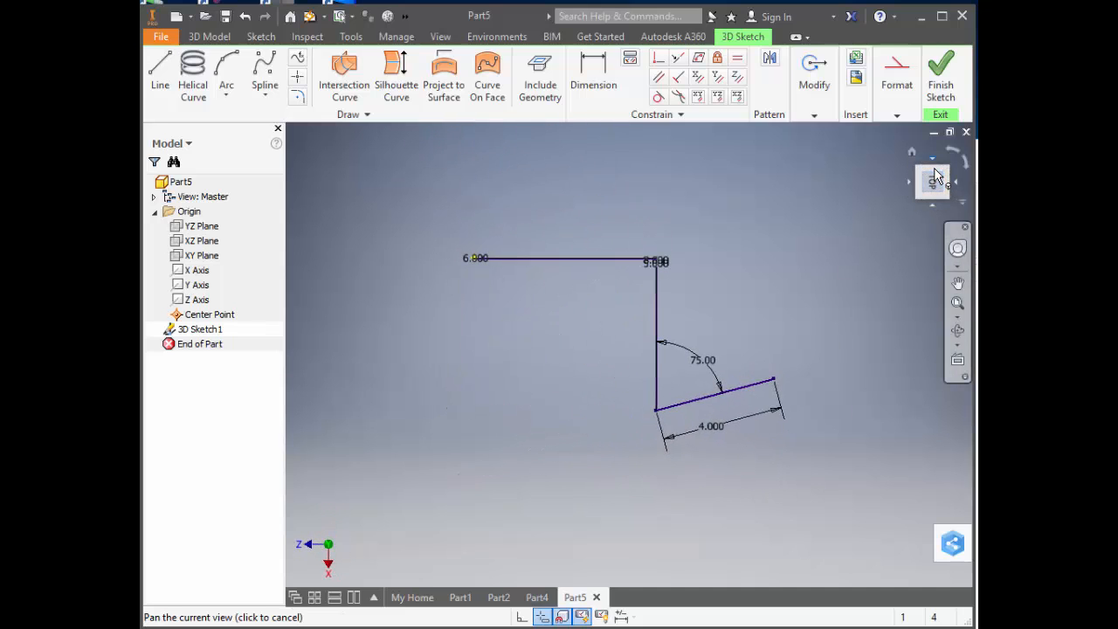
left_click(949, 148)
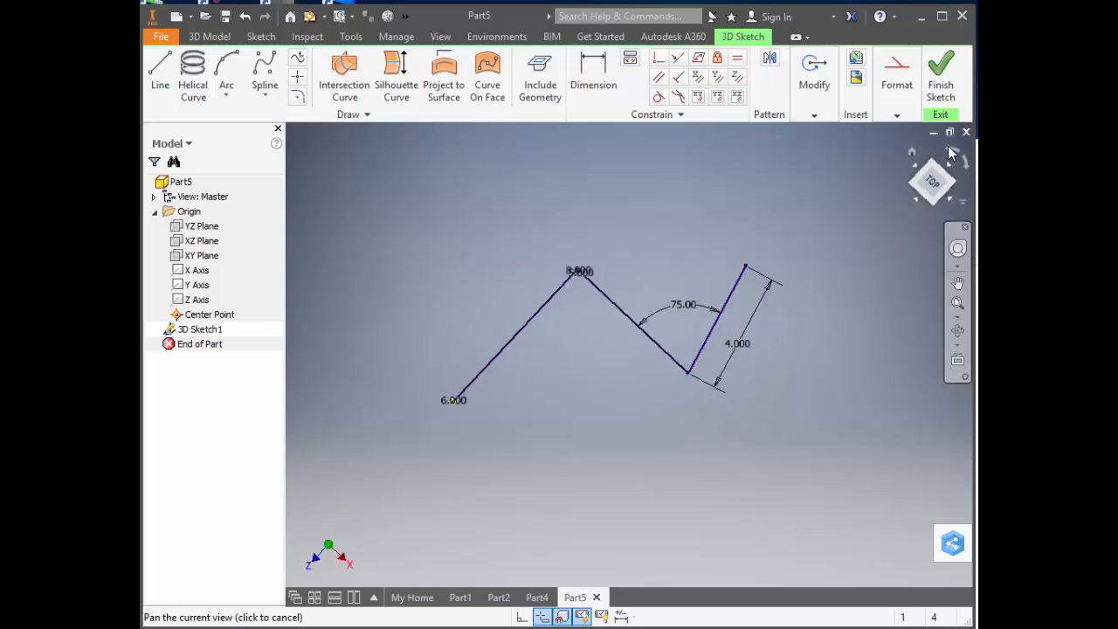
left_click(933, 203)
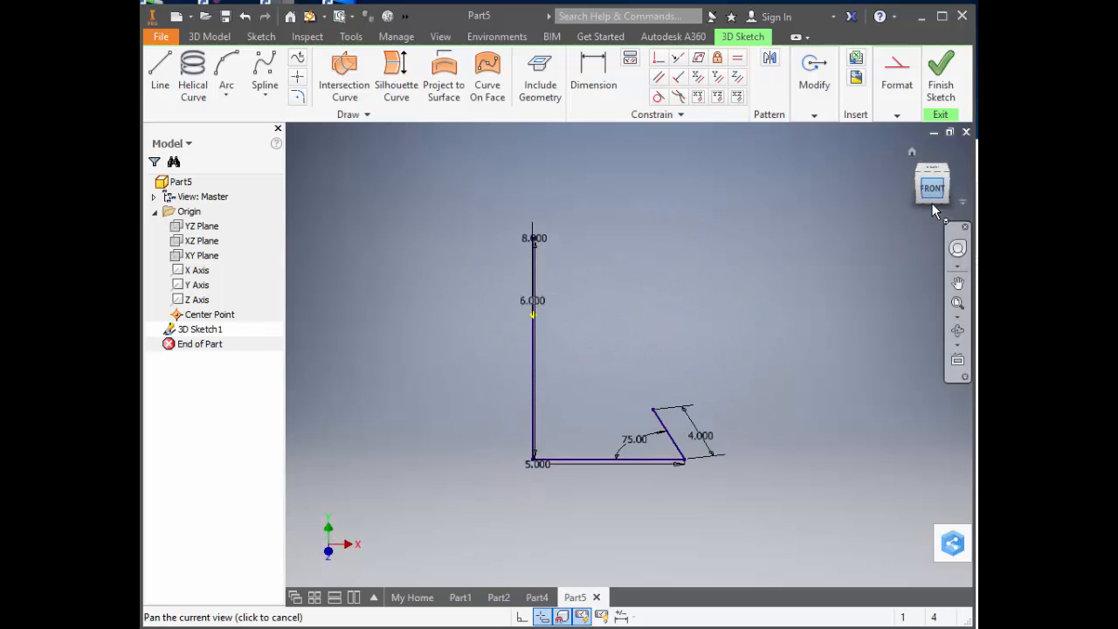
left_click(958, 184)
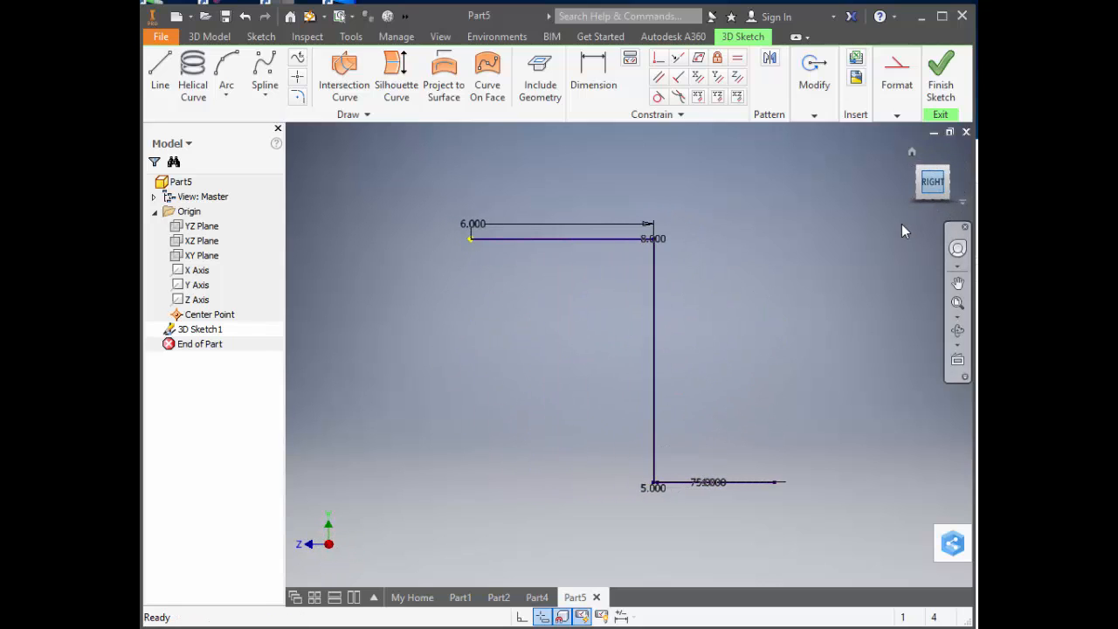
left_click(948, 167)
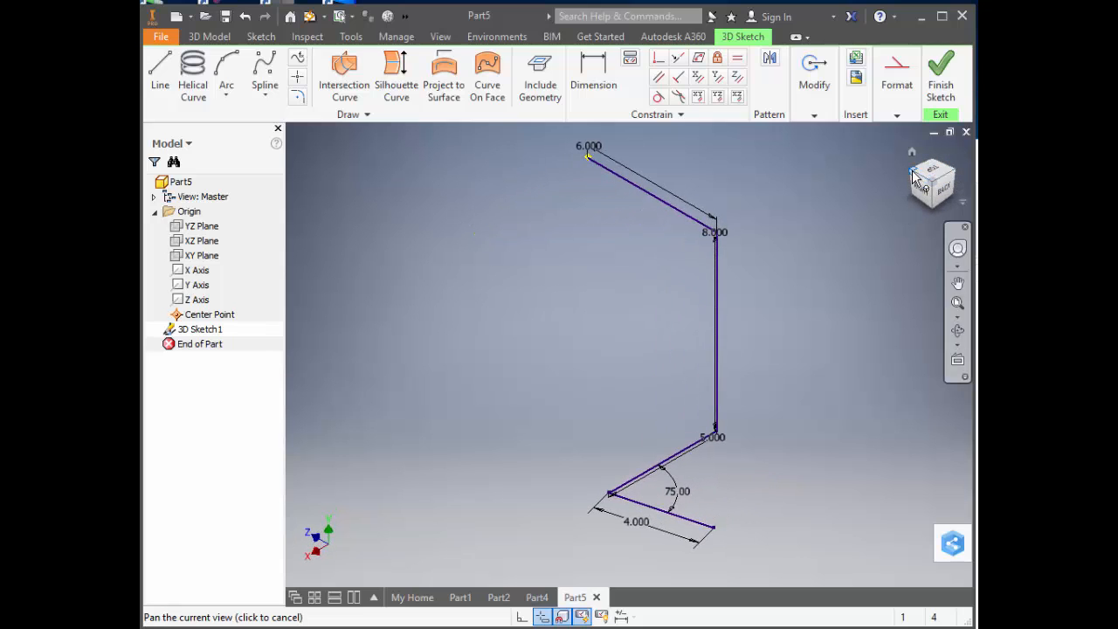
left_click(919, 181)
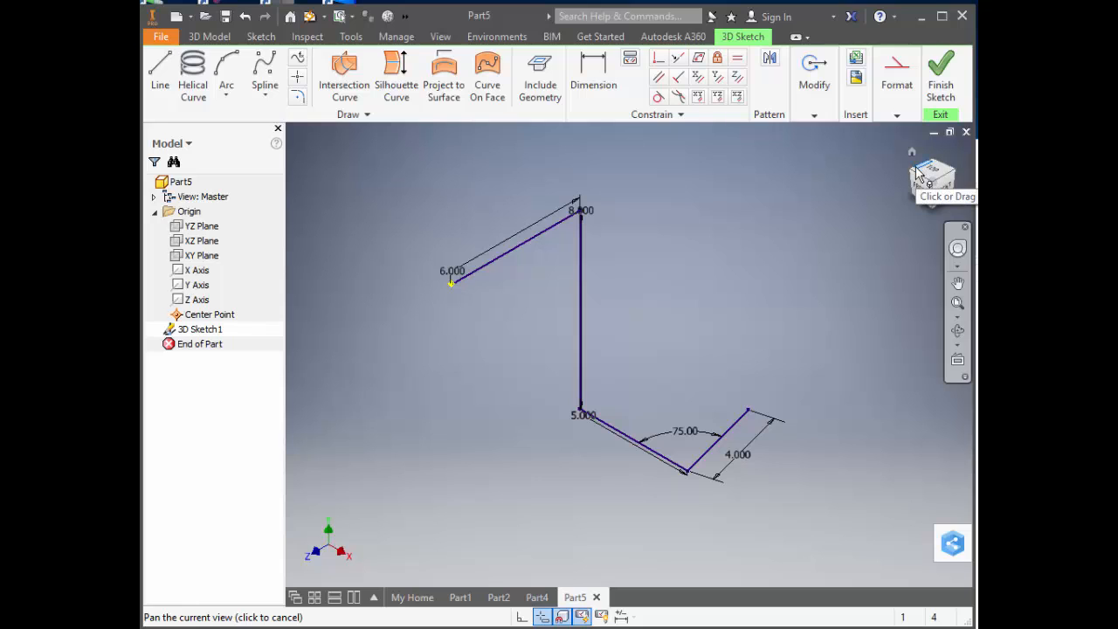
Finish the 3D sketch and start a new 2D sketch on the XY Plane.
left_click(940, 77)
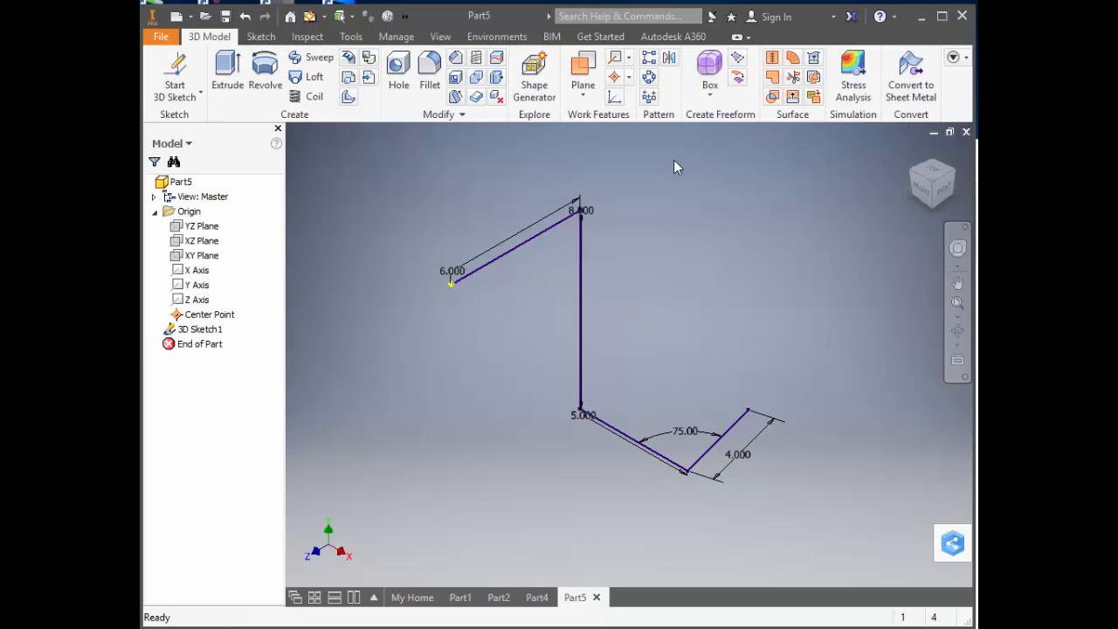
left_click(204, 256)
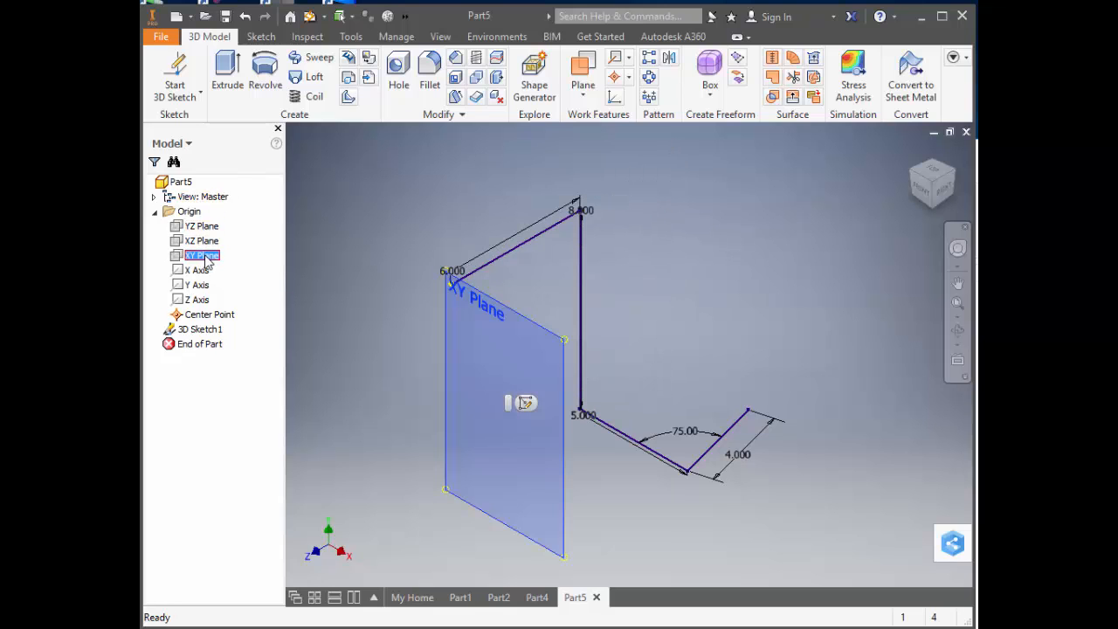
left_click(527, 403)
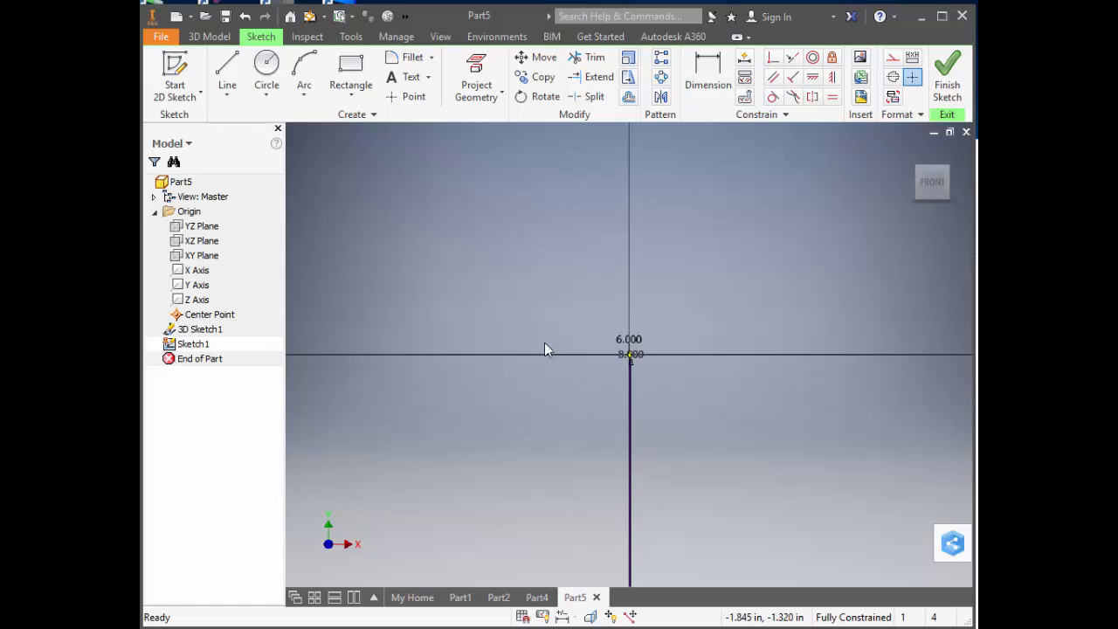
Draw two concentric circles centered on the origin, about 6.1 in and 5.2 in in diameter.
left_click(267, 70)
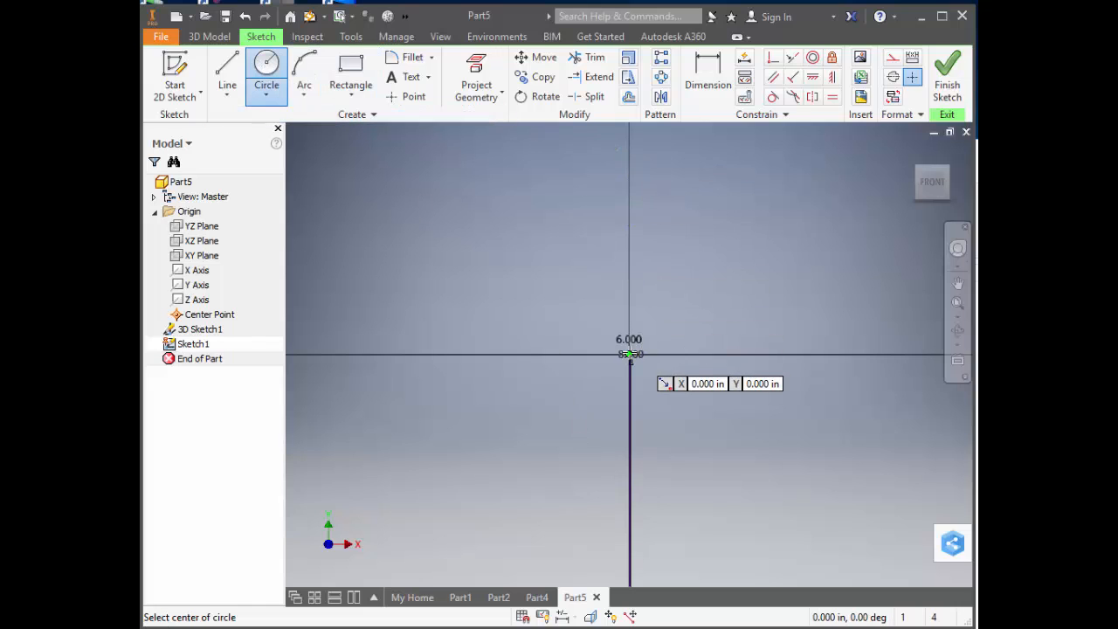
left_click(630, 354)
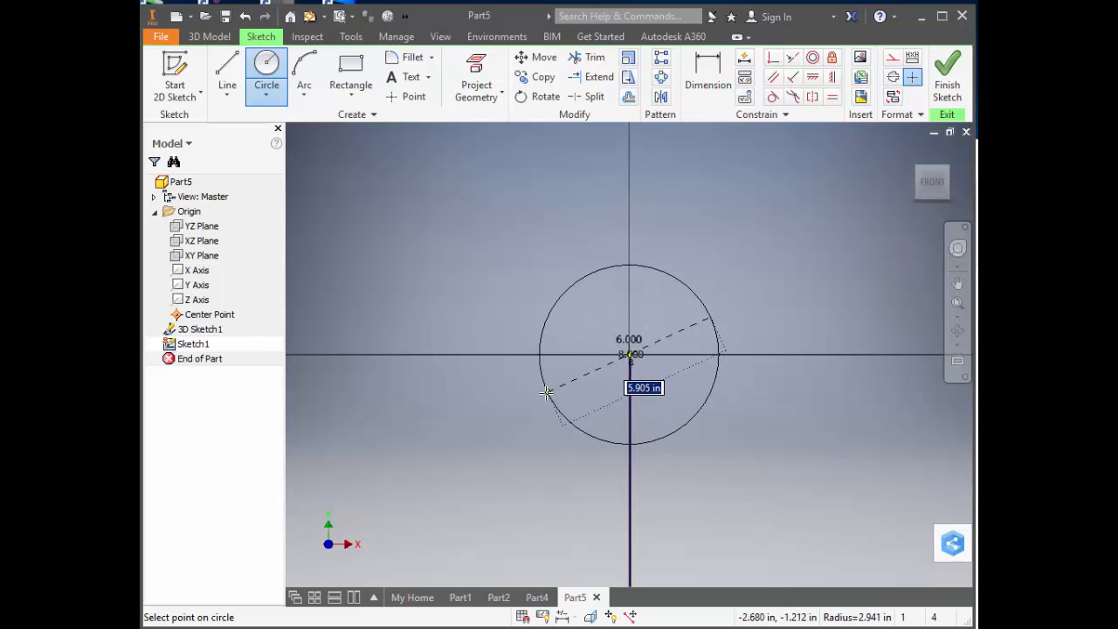
left_click(544, 393)
left_click(630, 354)
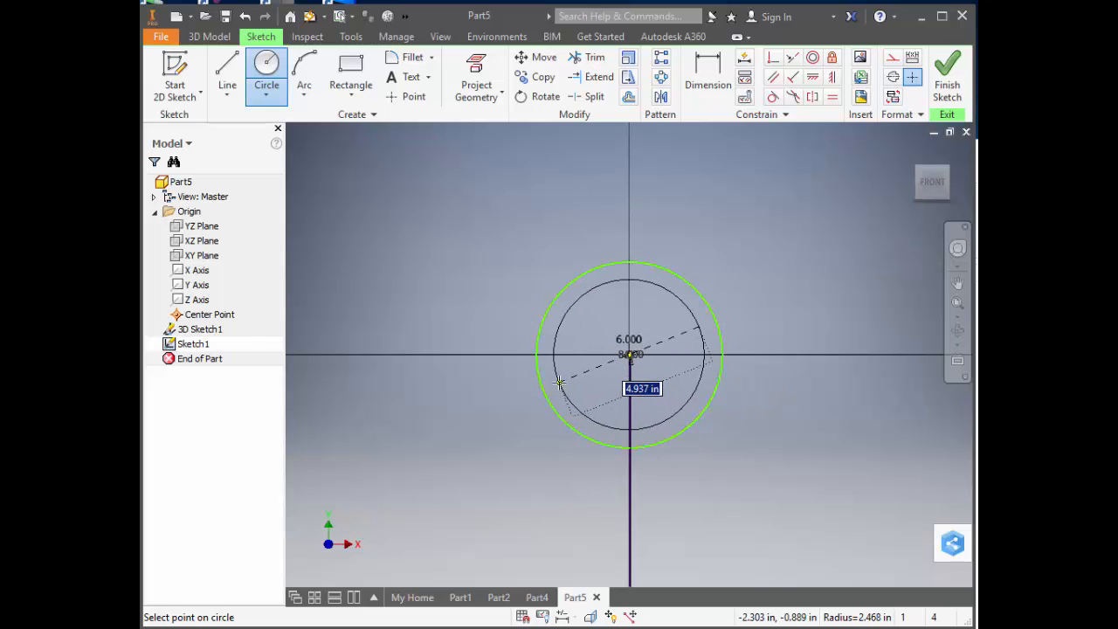
left_click(556, 386)
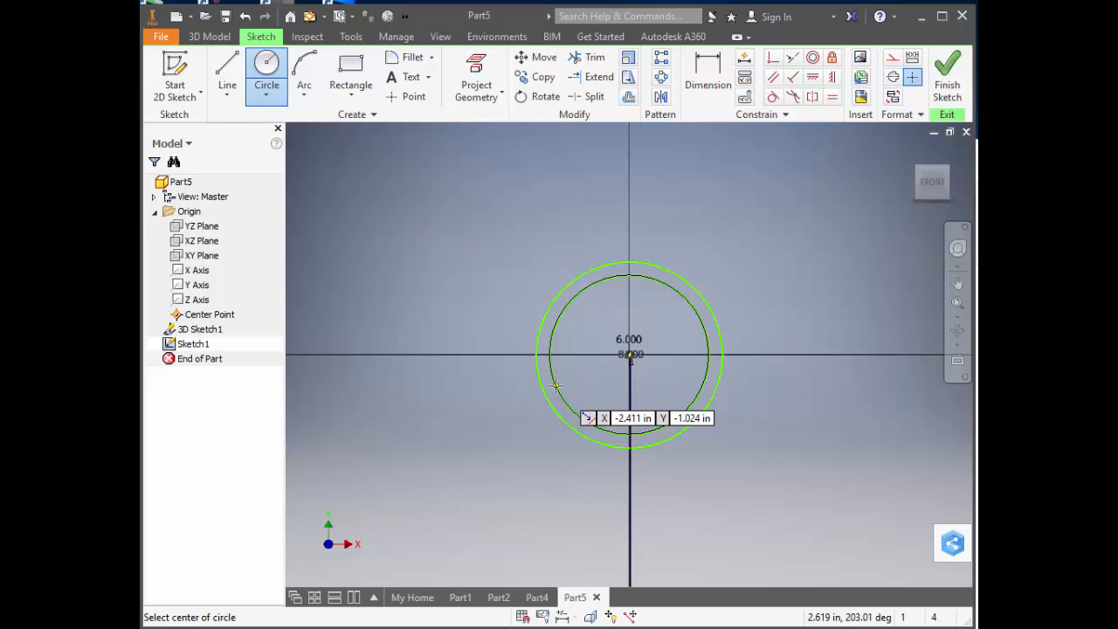
Dimension the radial gap between the two concentric circles as .0625 in.
left_click(719, 68)
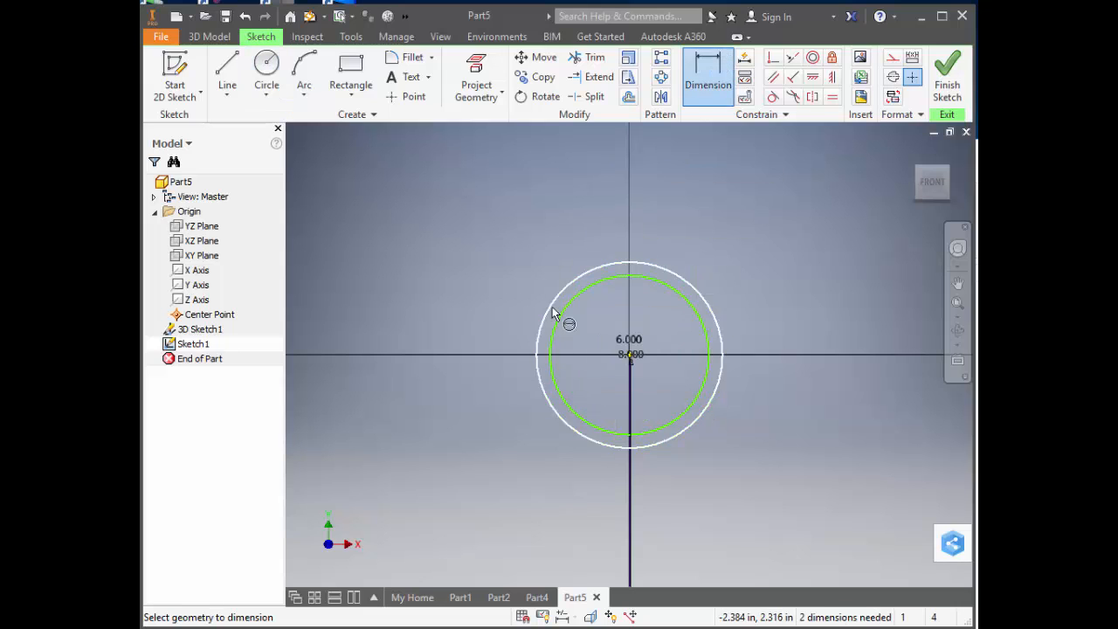
left_click(537, 346)
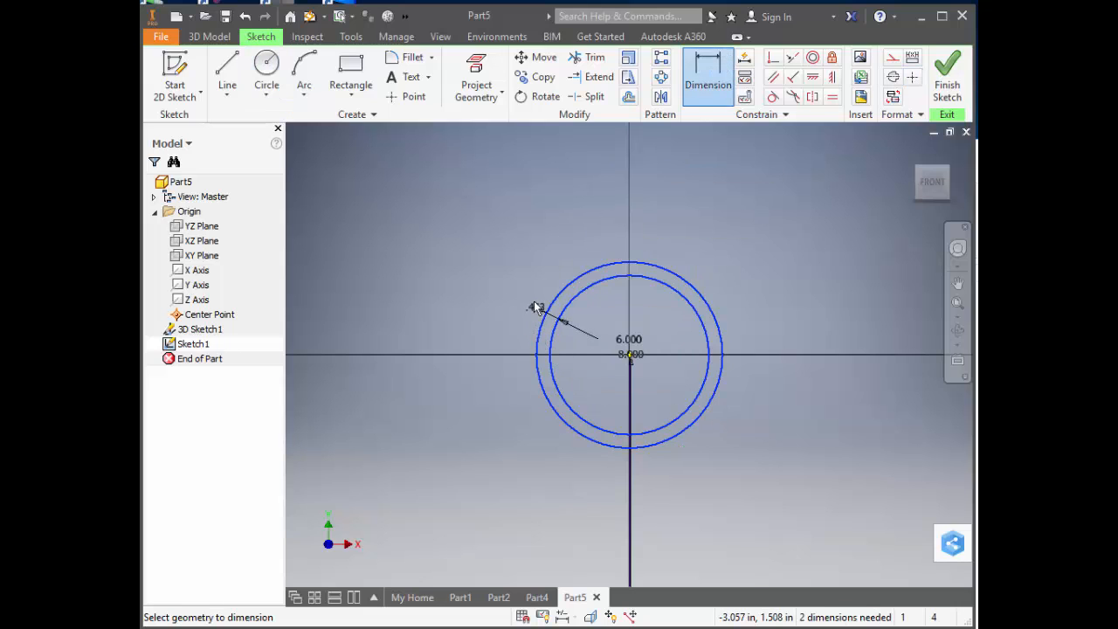
left_click(529, 289)
type(".0")
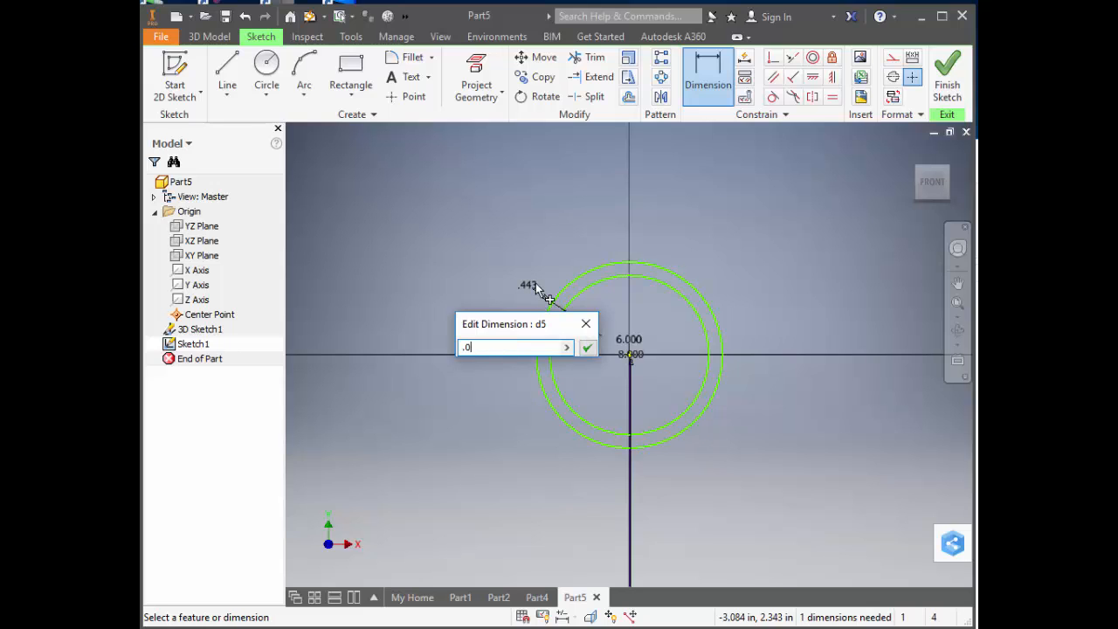
type("625")
key("Return")
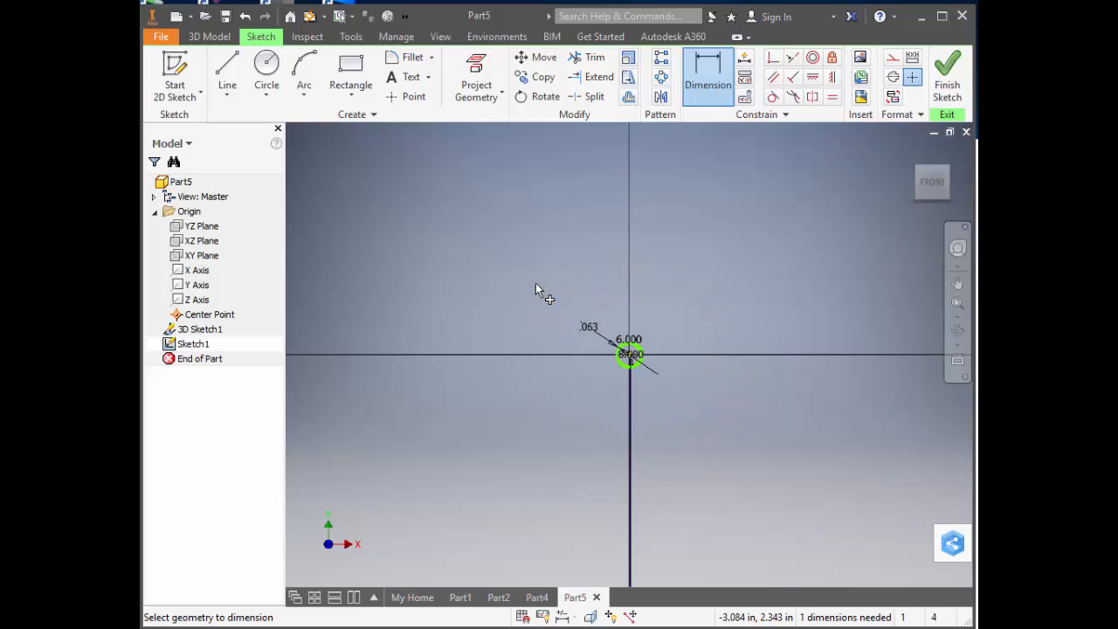
Dimension the outer circle's diameter as .375 in and finish the 2D profile sketch.
scroll(657, 354, "up", 5)
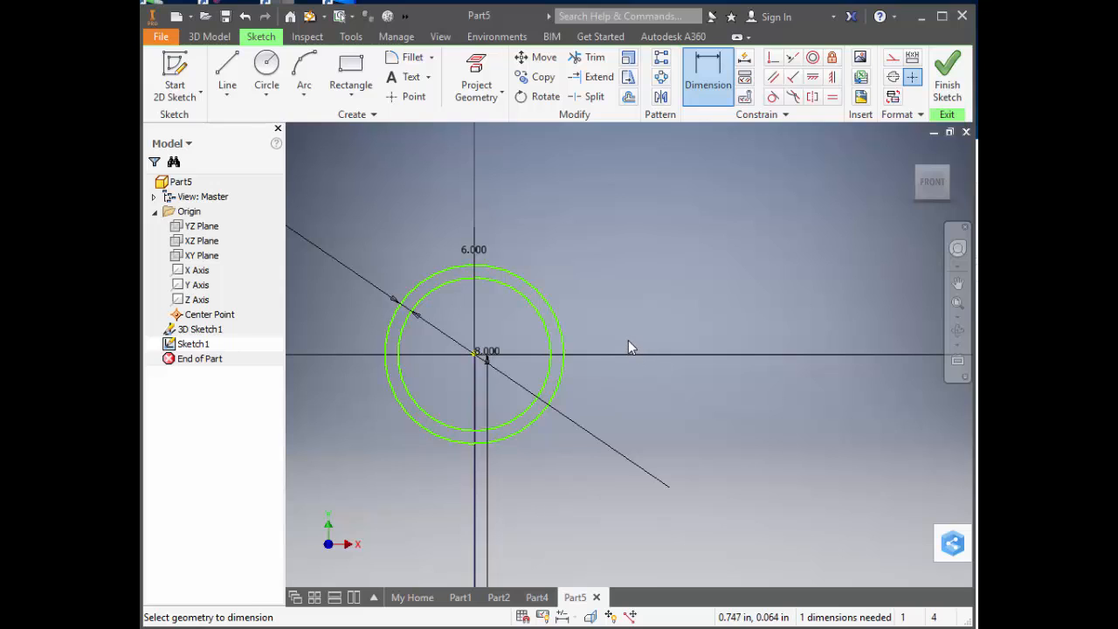
left_click(556, 301)
left_click(612, 280)
type(".")
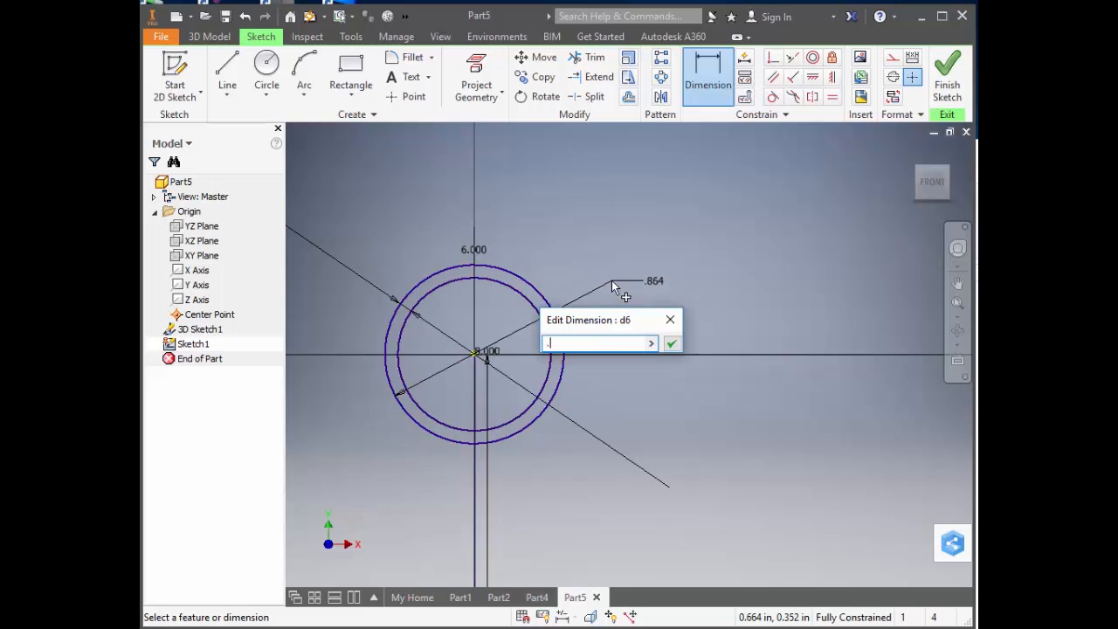
type("375")
key("Return")
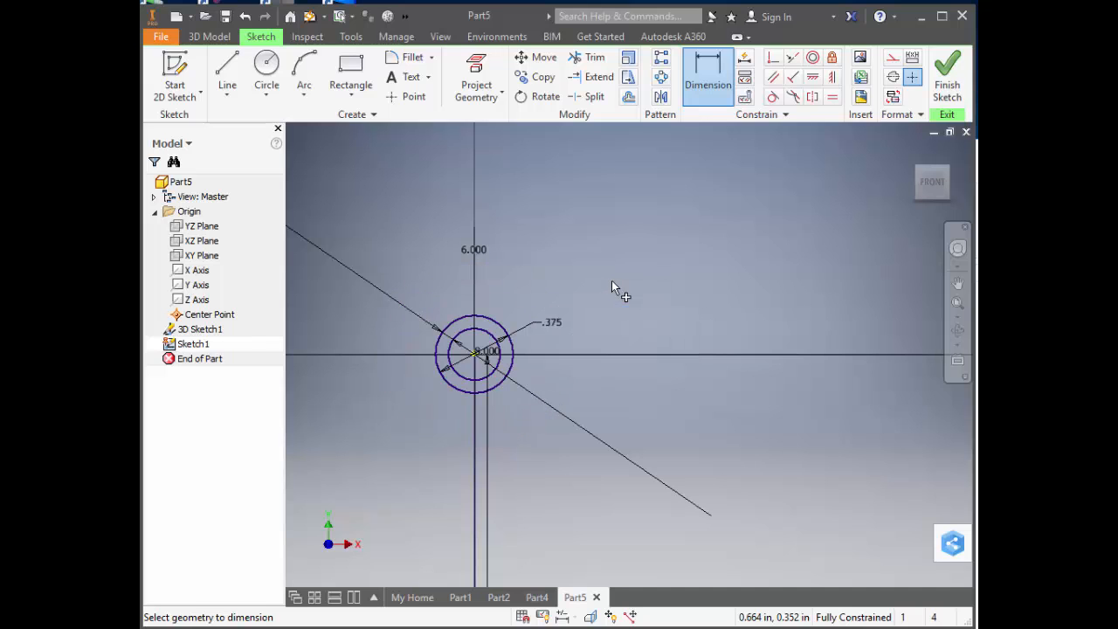
left_click(947, 79)
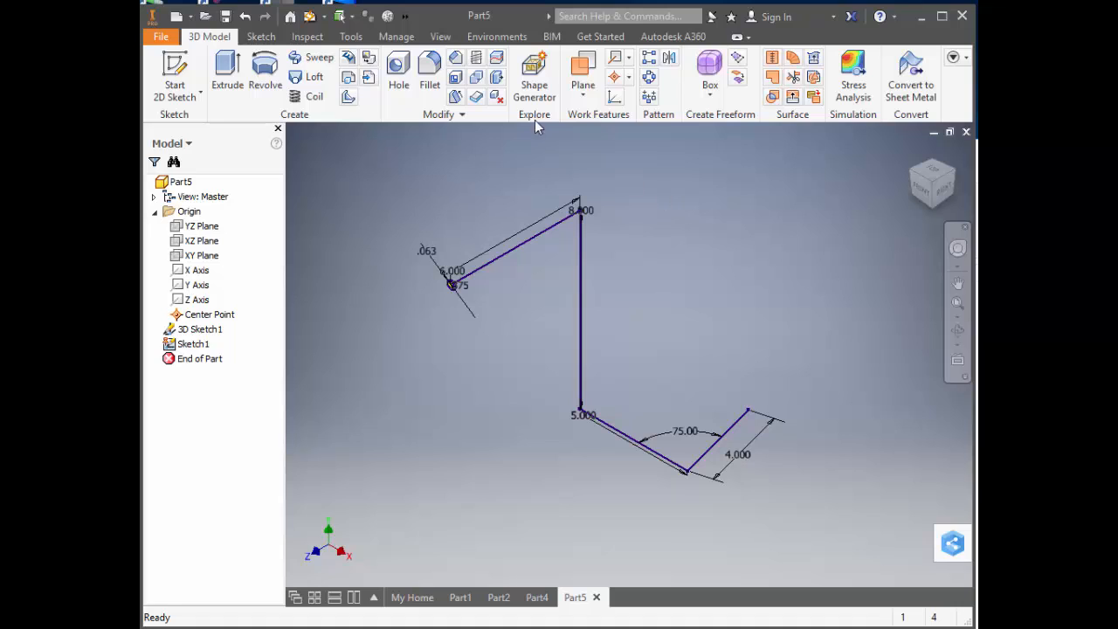
Sweep the ring between the two circles along the full 3D sketch path as a solid, with path orientation.
left_click(315, 57)
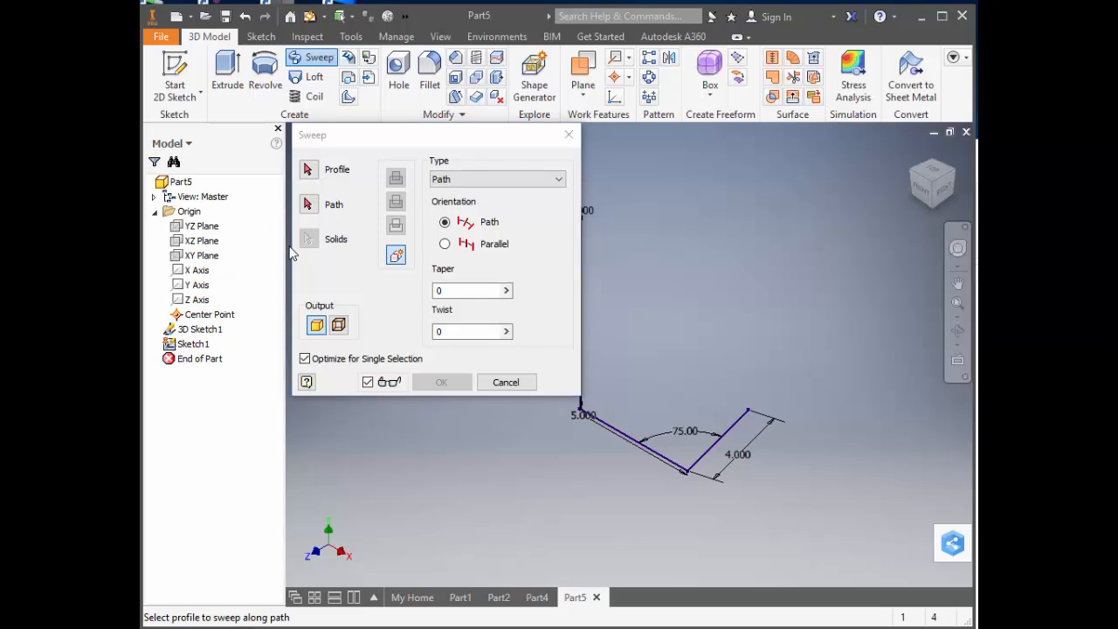
left_click(306, 202)
left_click(186, 330)
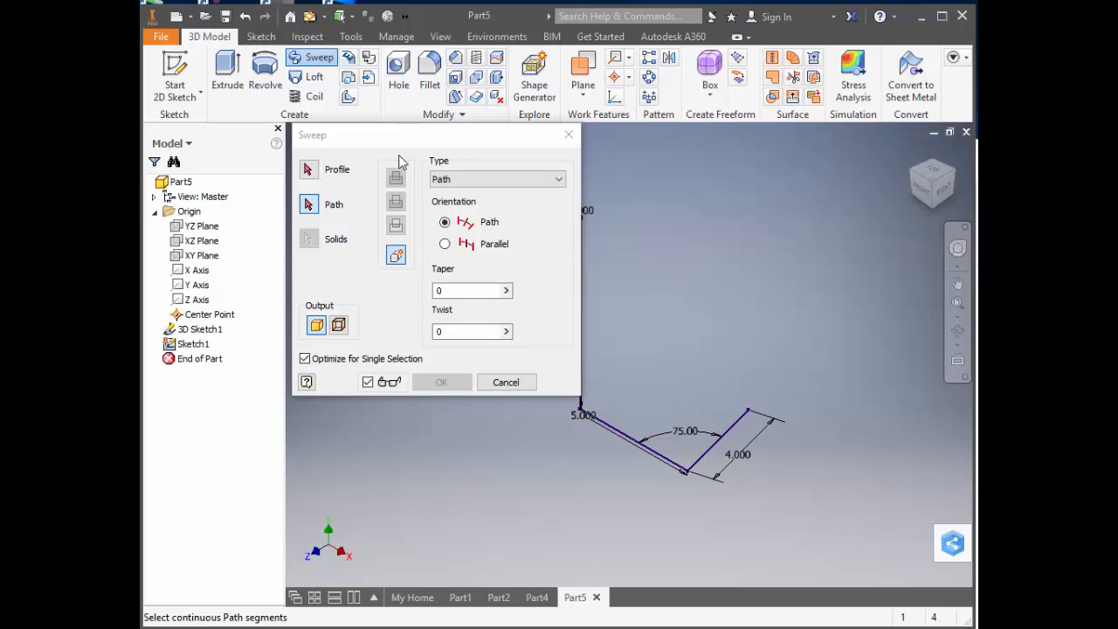
left_click_drag(406, 135, 253, 155)
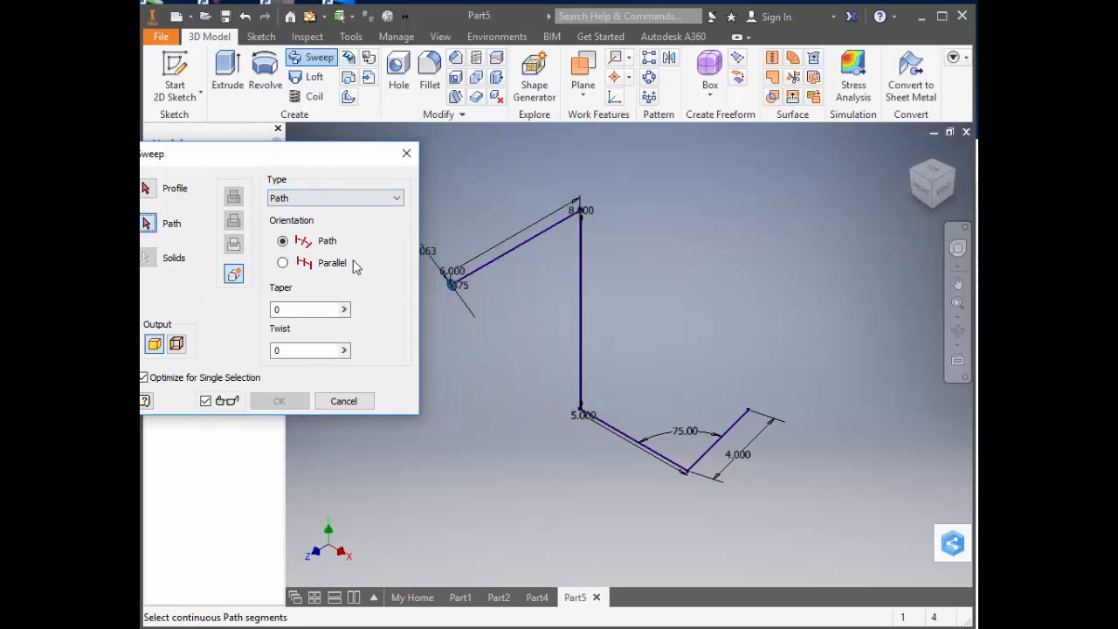
left_click(485, 265)
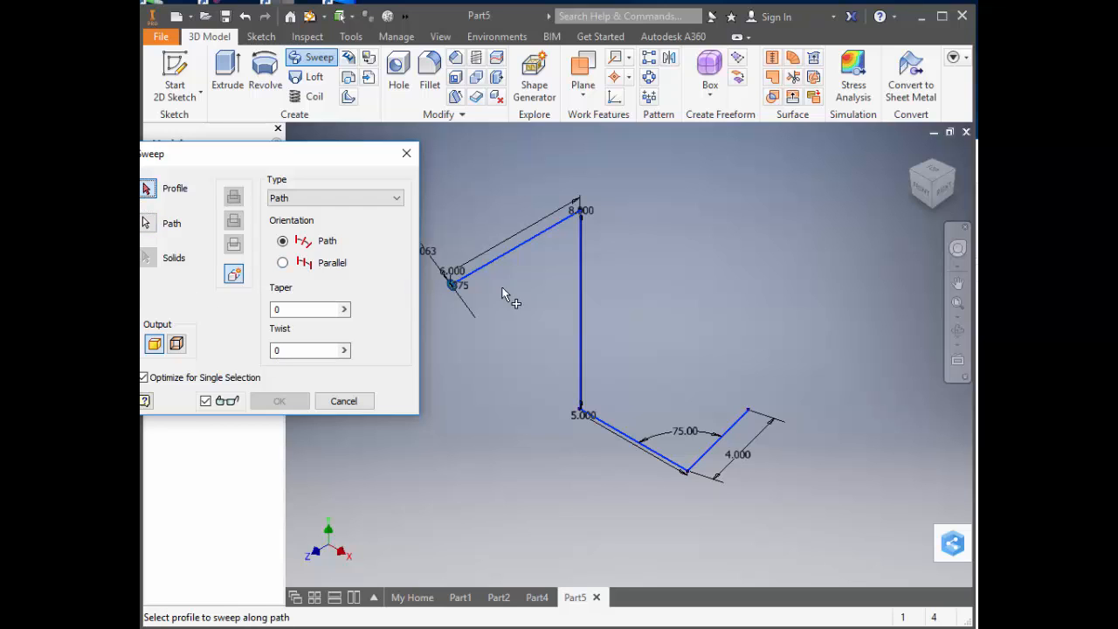
scroll(441, 292, "up", 8)
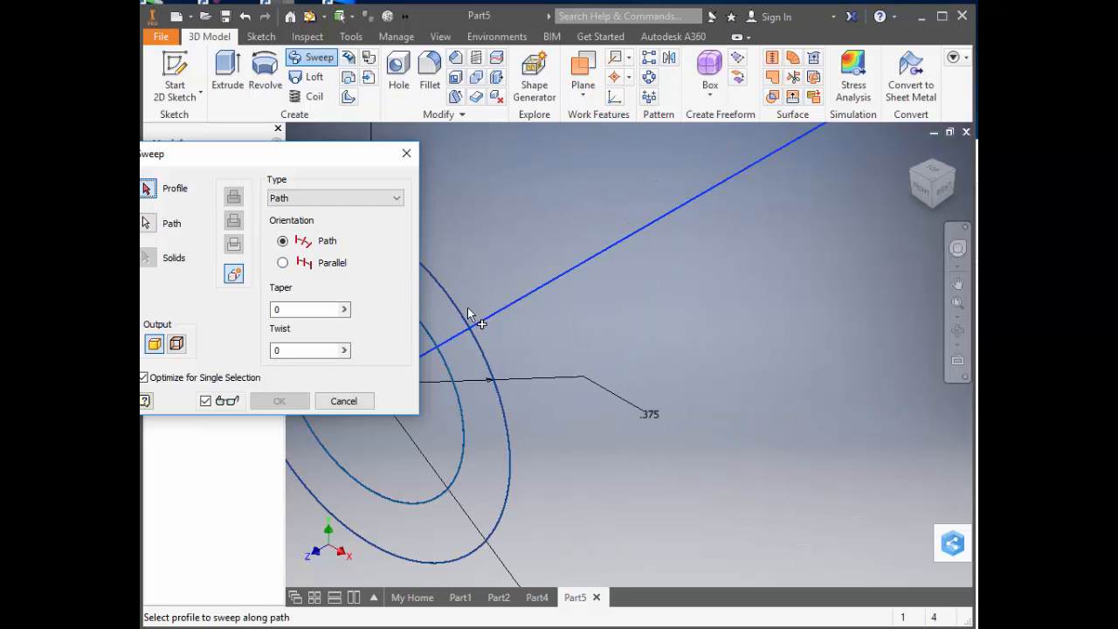
left_click(487, 354)
scroll(489, 350, "down", 8)
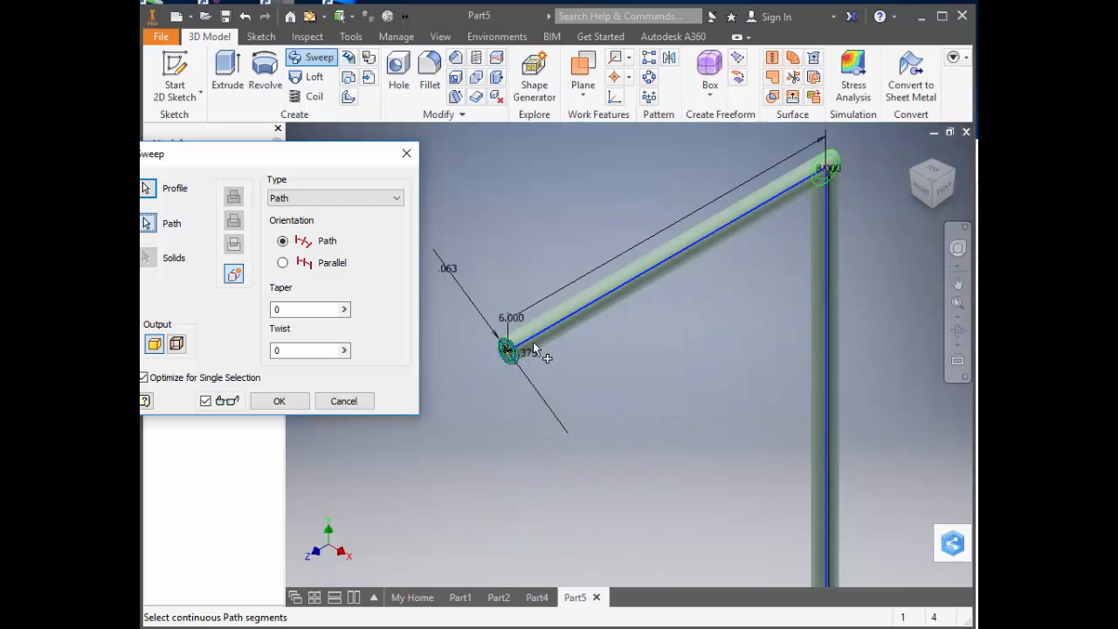
left_click(280, 402)
Reopen the 3D path sketch under the sweep feature for editing.
scroll(656, 279, "up", 5)
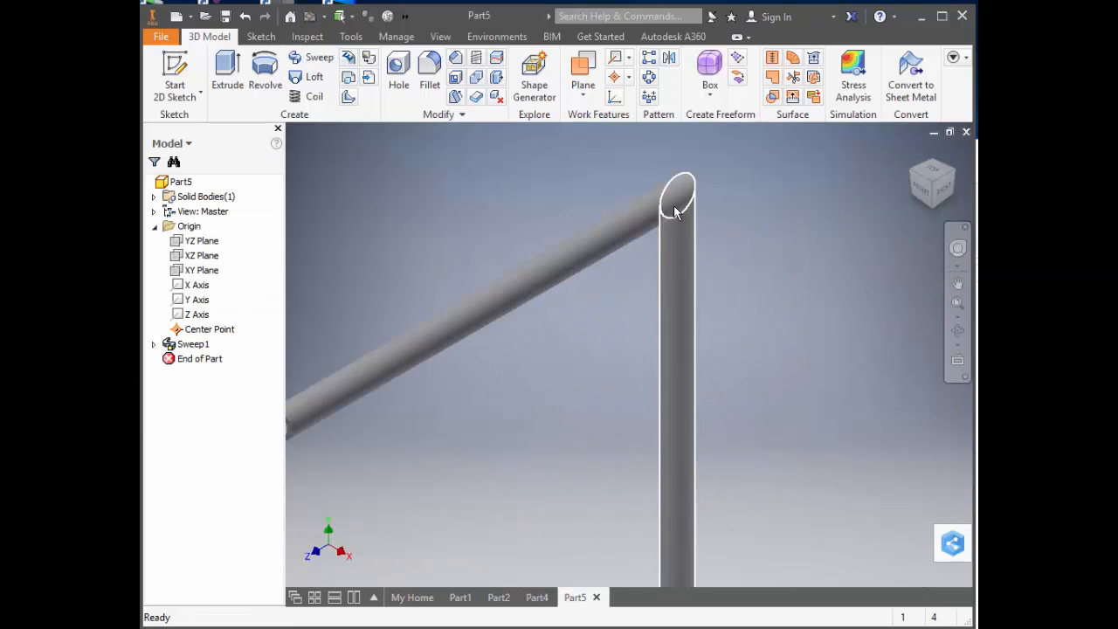
scroll(664, 210, "down", 6)
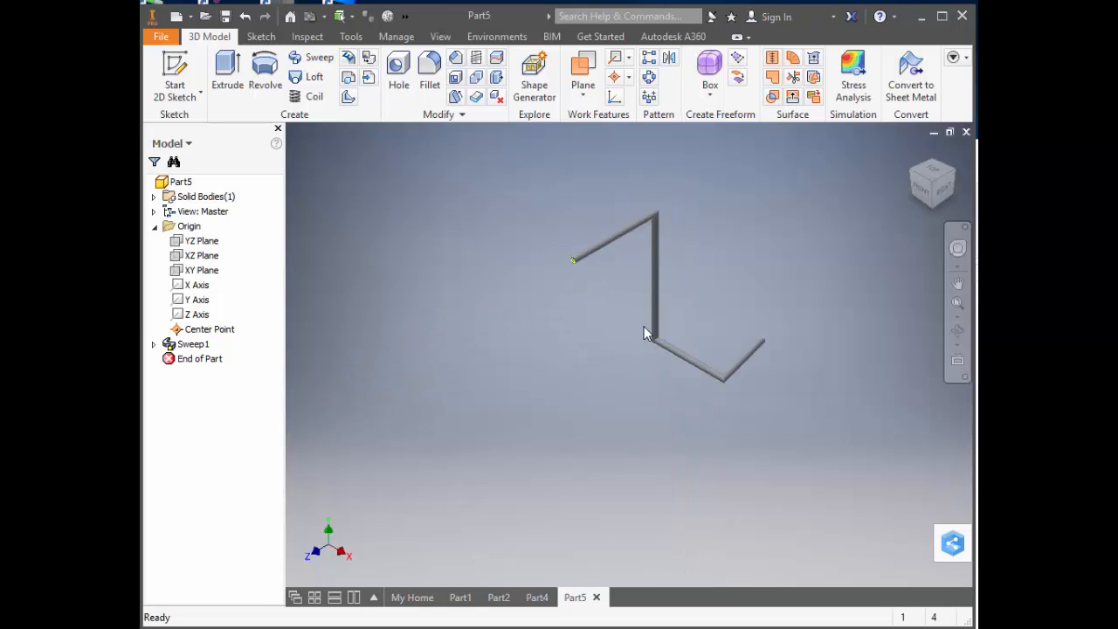
left_click(154, 345)
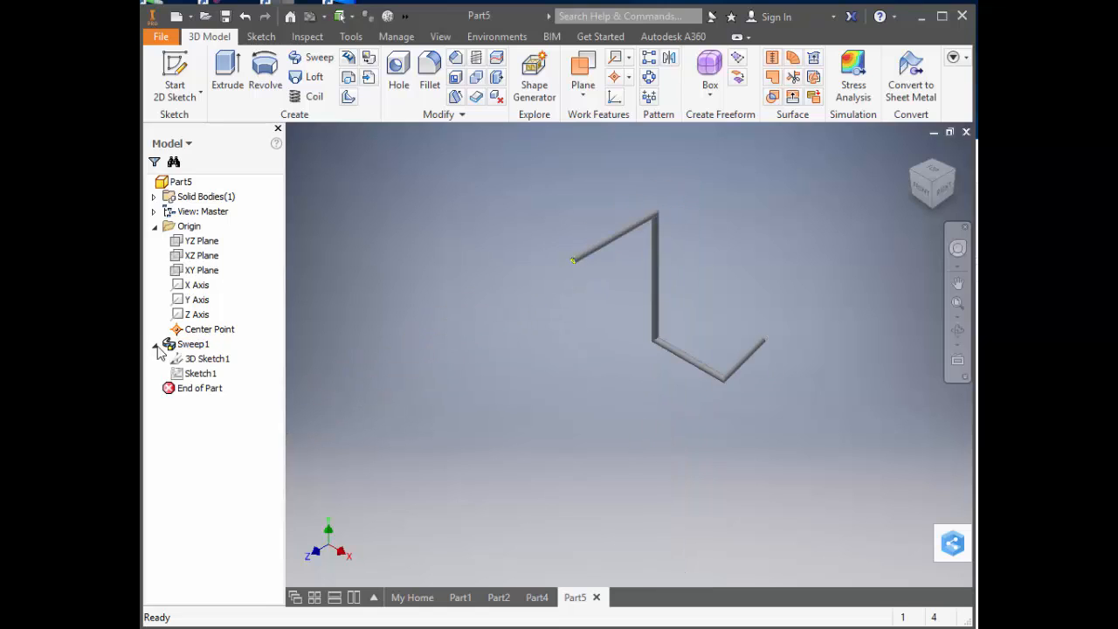
left_click(200, 365)
right_click(200, 365)
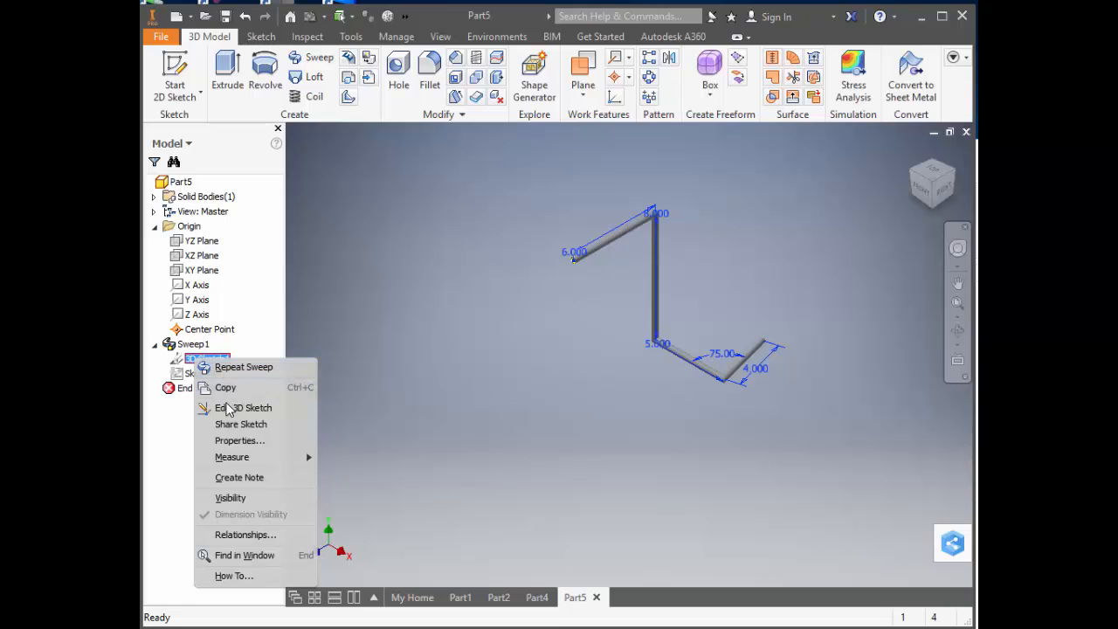
left_click(243, 409)
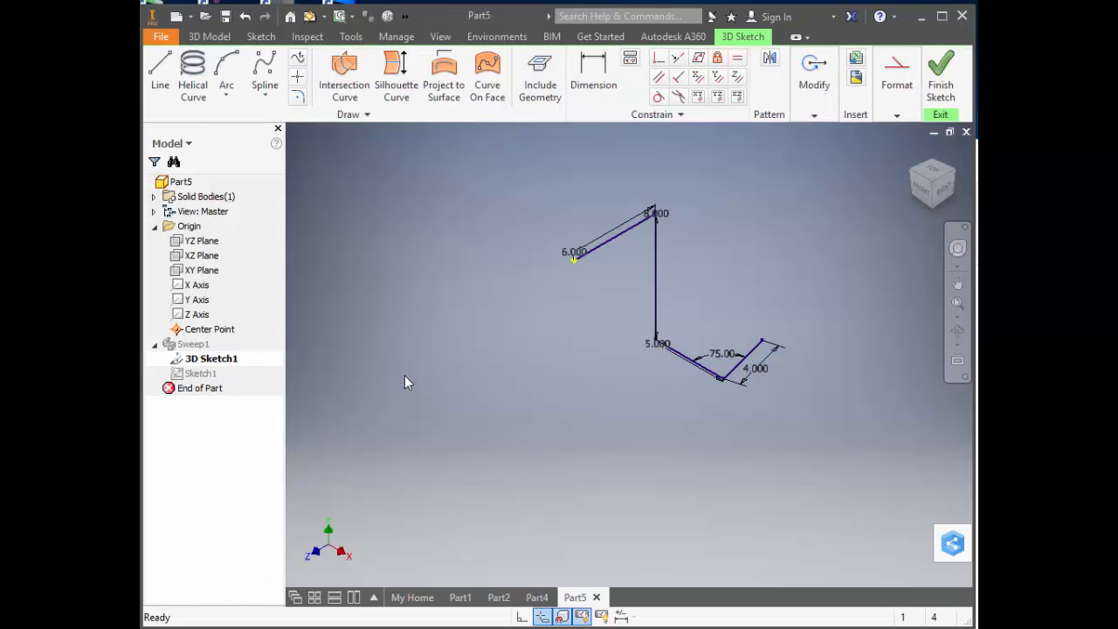
Add a 1.5 in radius bend at the corner between the 6 in and 8 in path lines.
left_click(297, 97)
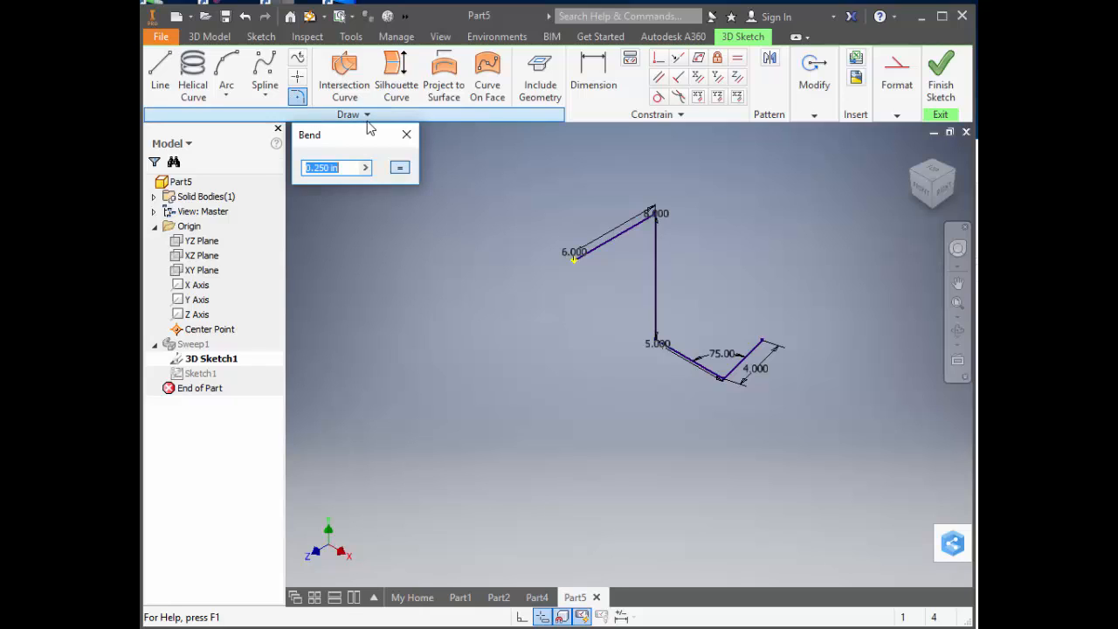
type("1.5")
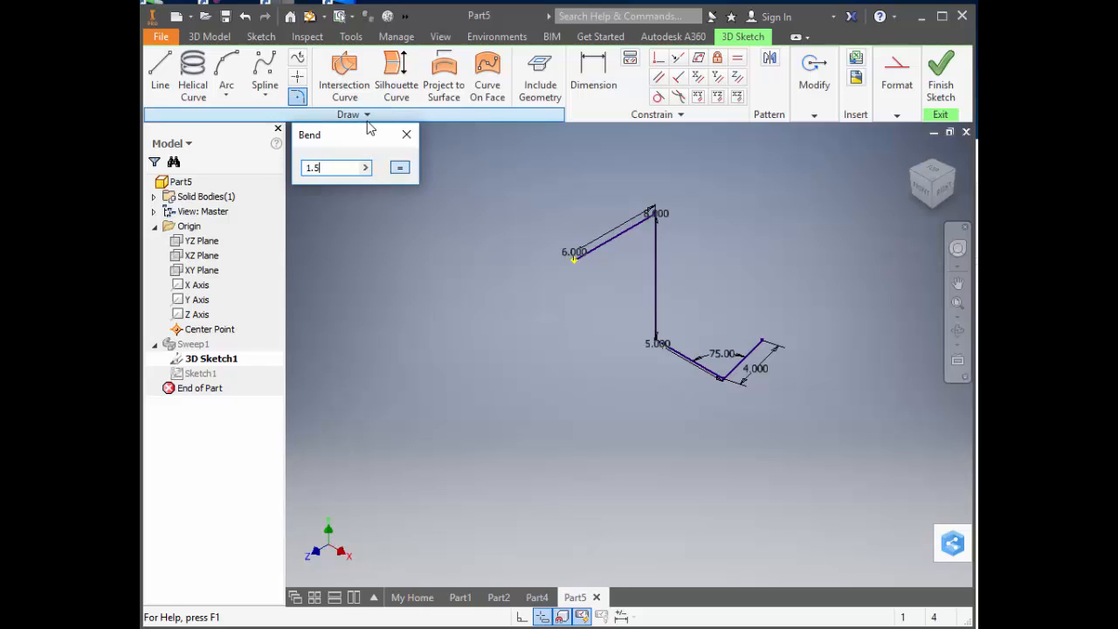
left_click(645, 227)
left_click(655, 241)
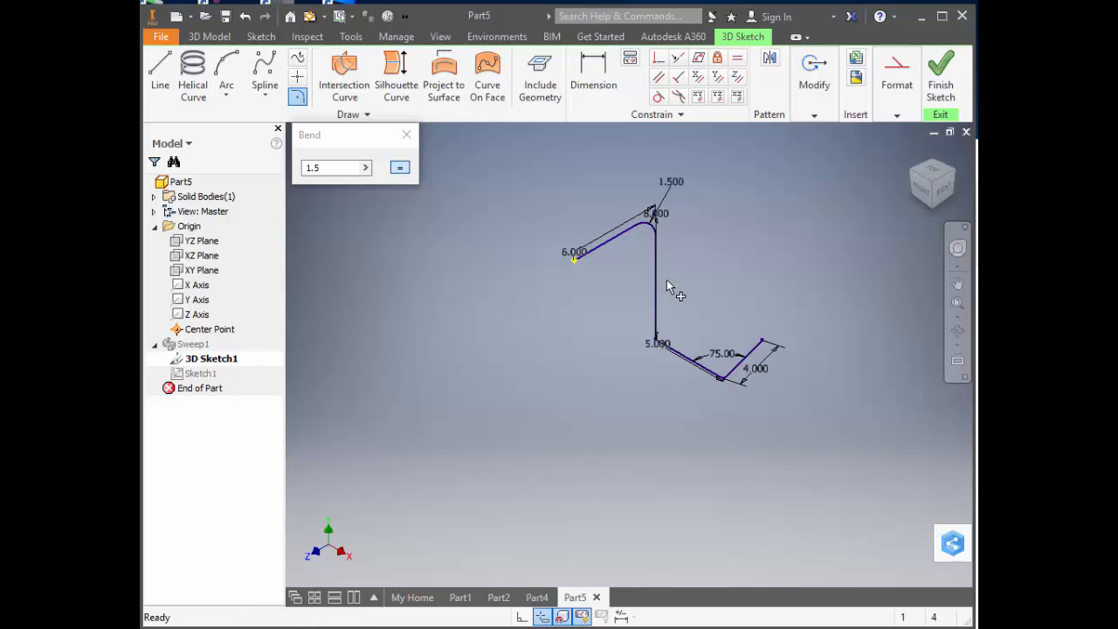
Add 1.5 in radius bends at both ends of the 5 in path line and finish the 3D sketch.
left_click(657, 284)
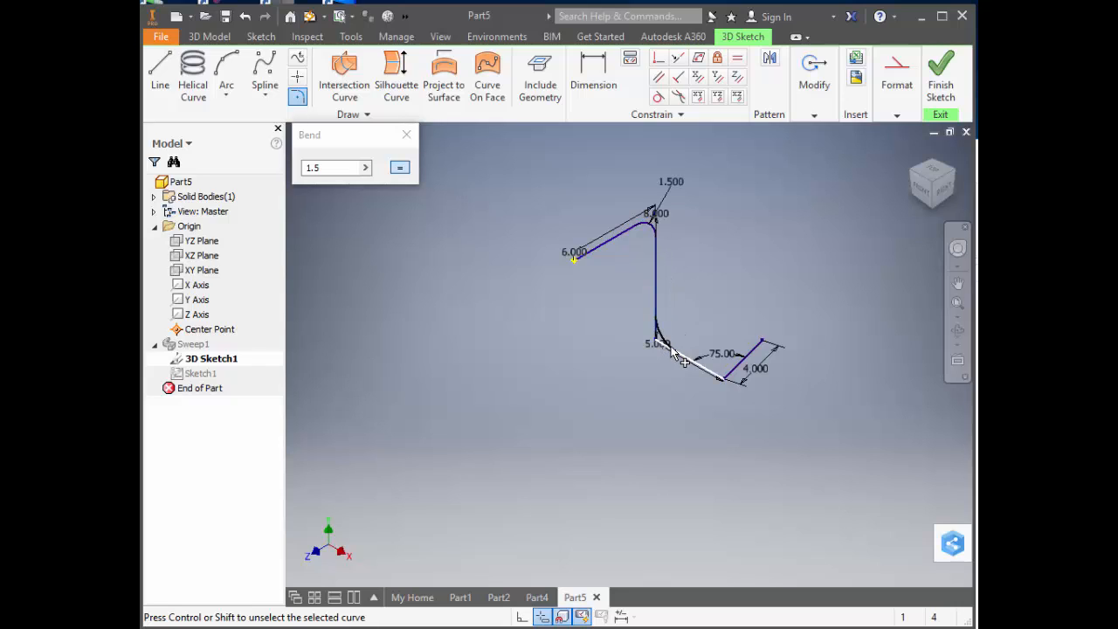
left_click(673, 351)
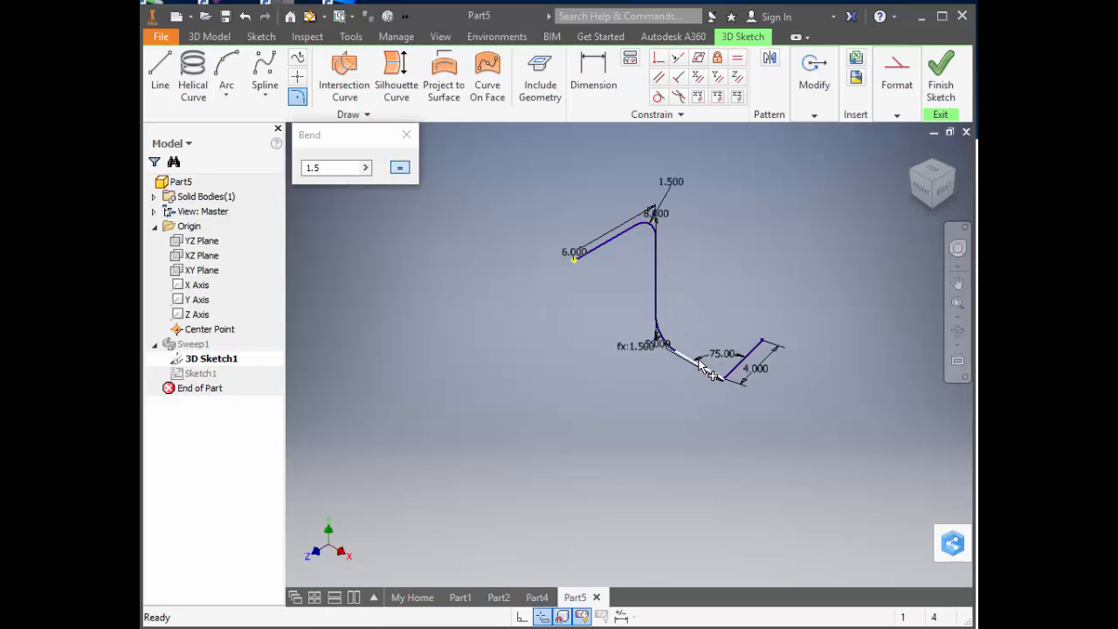
left_click(710, 369)
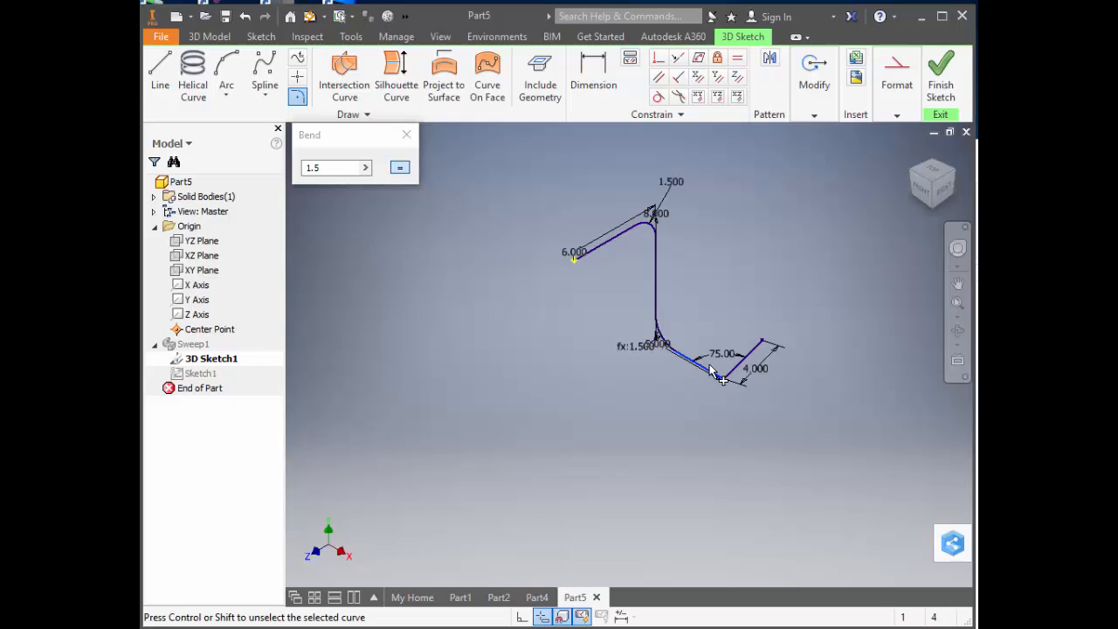
left_click(751, 352)
left_click(894, 117)
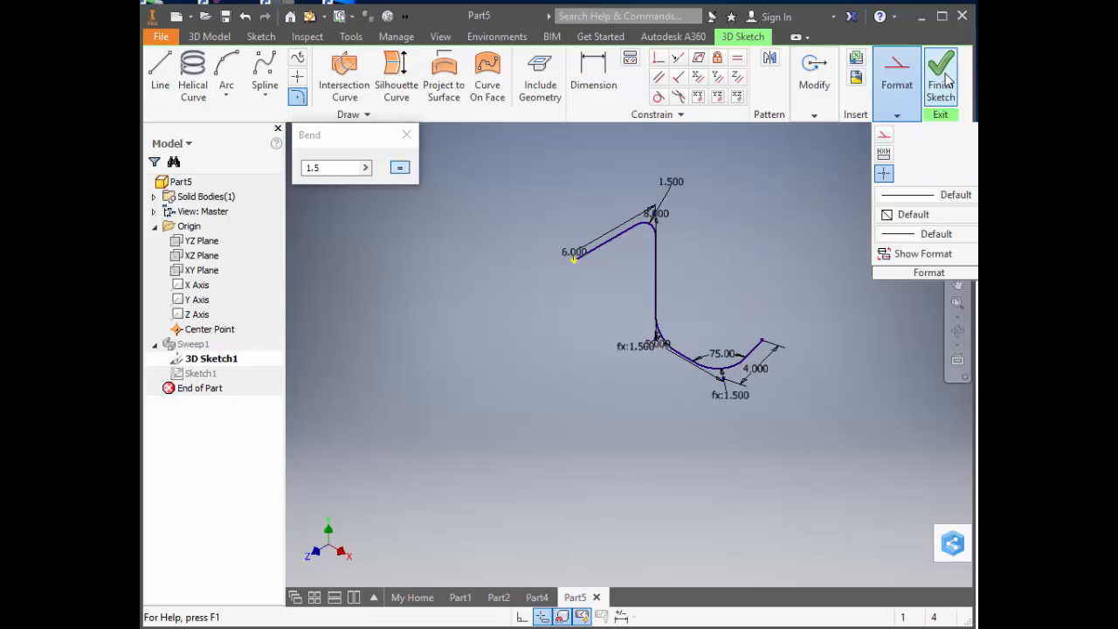
left_click(941, 70)
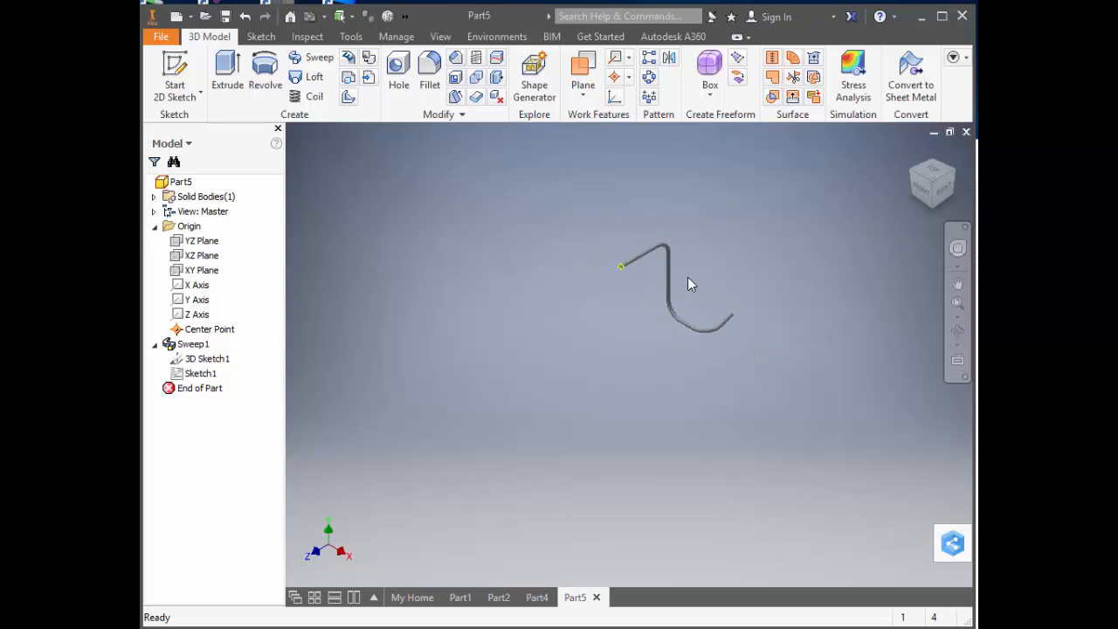
scroll(688, 284, "down", 5)
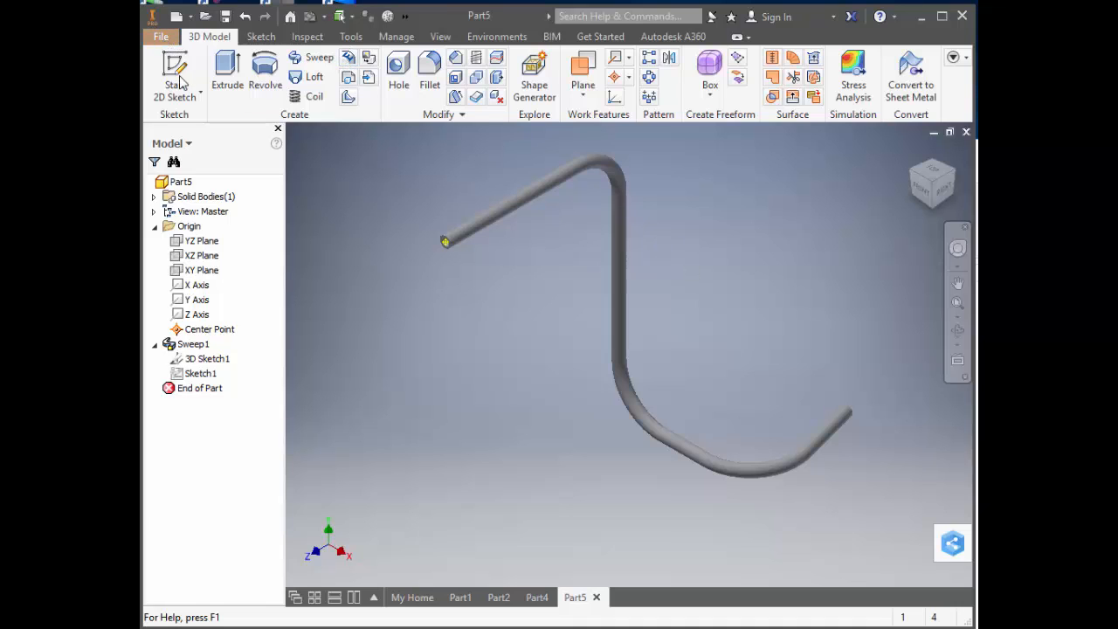
Save the part as TBL-1 in the EGT1114 folder under ClassData.
left_click(161, 37)
left_click(202, 210)
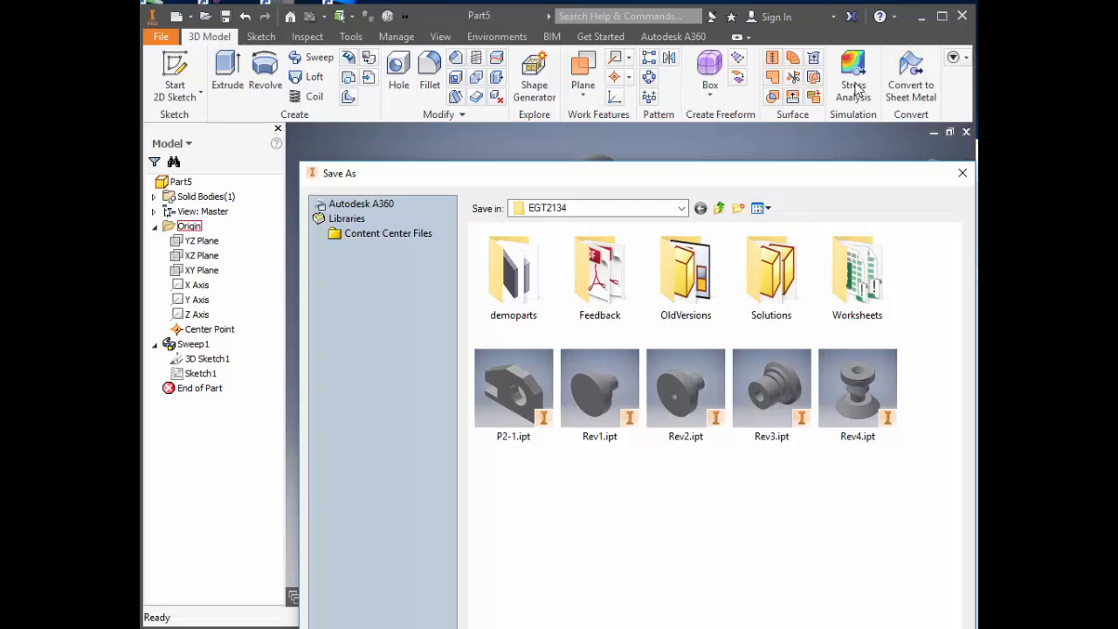
left_click(682, 208)
left_click(684, 210)
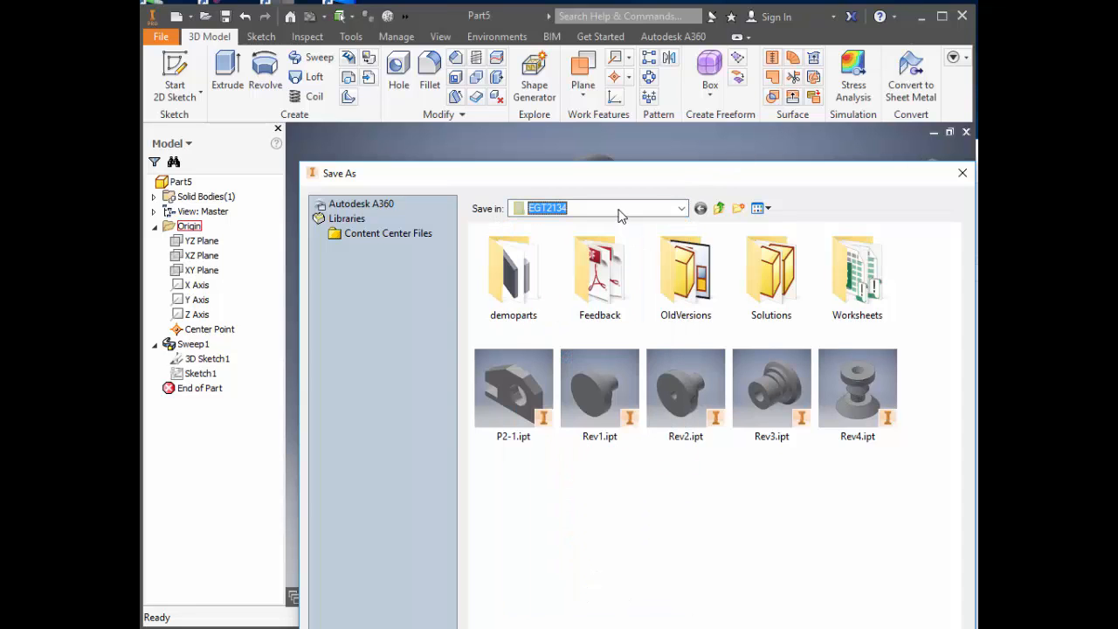
left_click(620, 213)
left_click(563, 293)
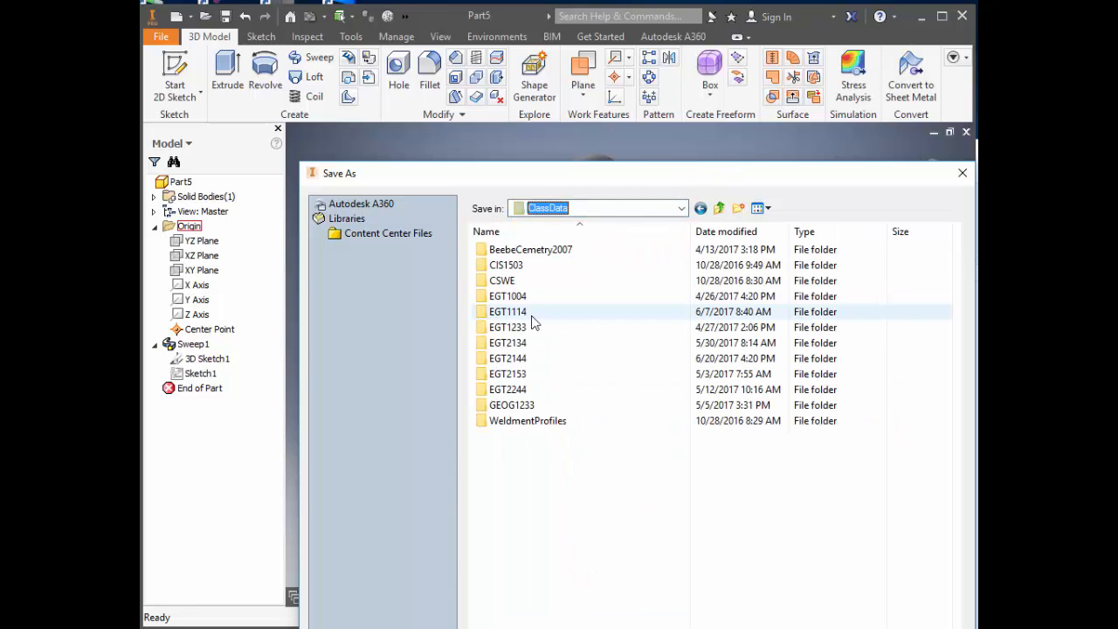
double_click(525, 313)
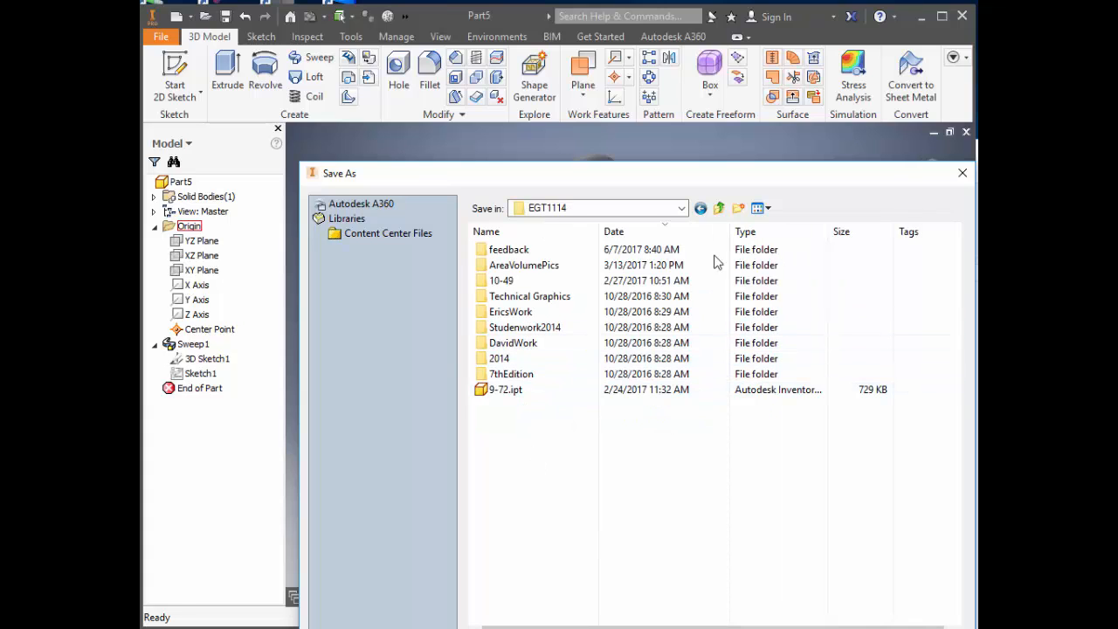
left_click_drag(696, 177, 646, 41)
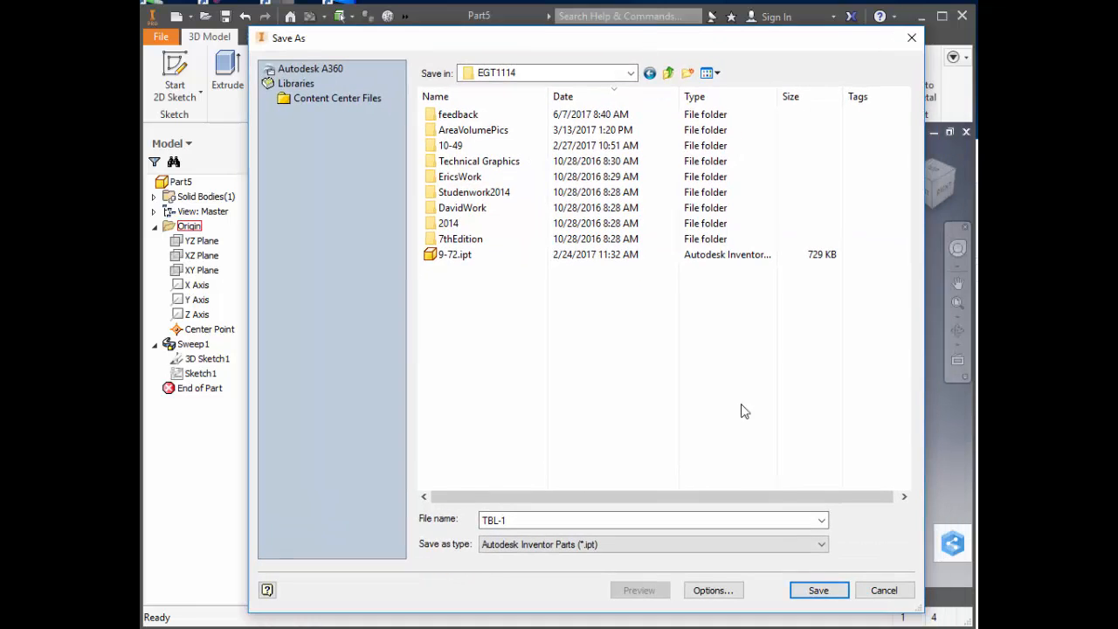
left_click(819, 591)
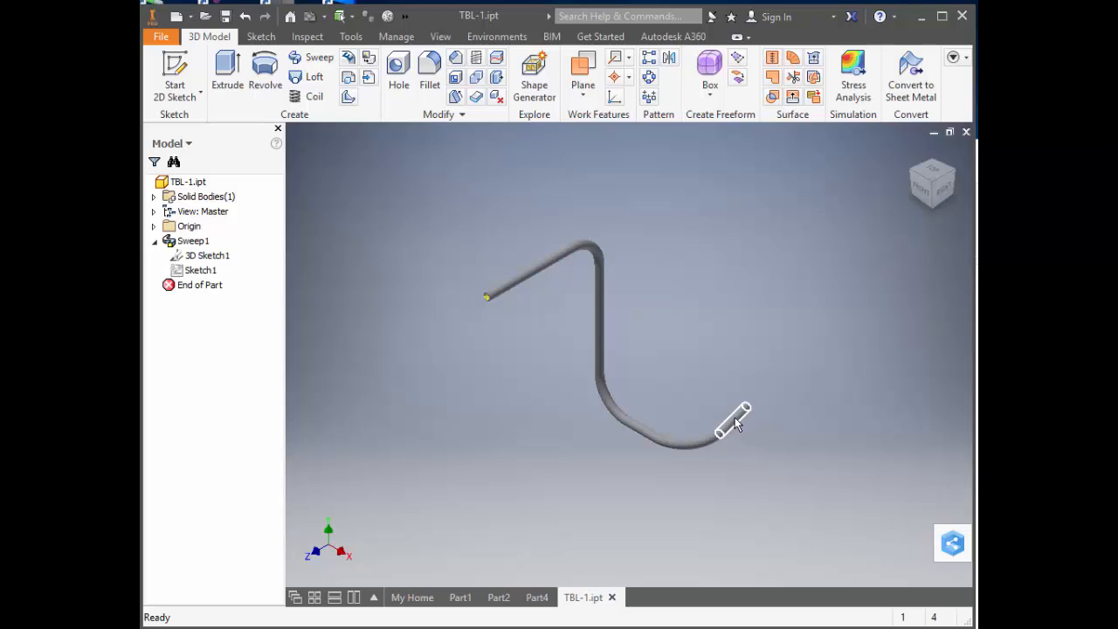
Make the 3D path sketch under the sweep visible and display the tube in a wireframe visual style.
left_click(214, 258)
right_click(216, 264)
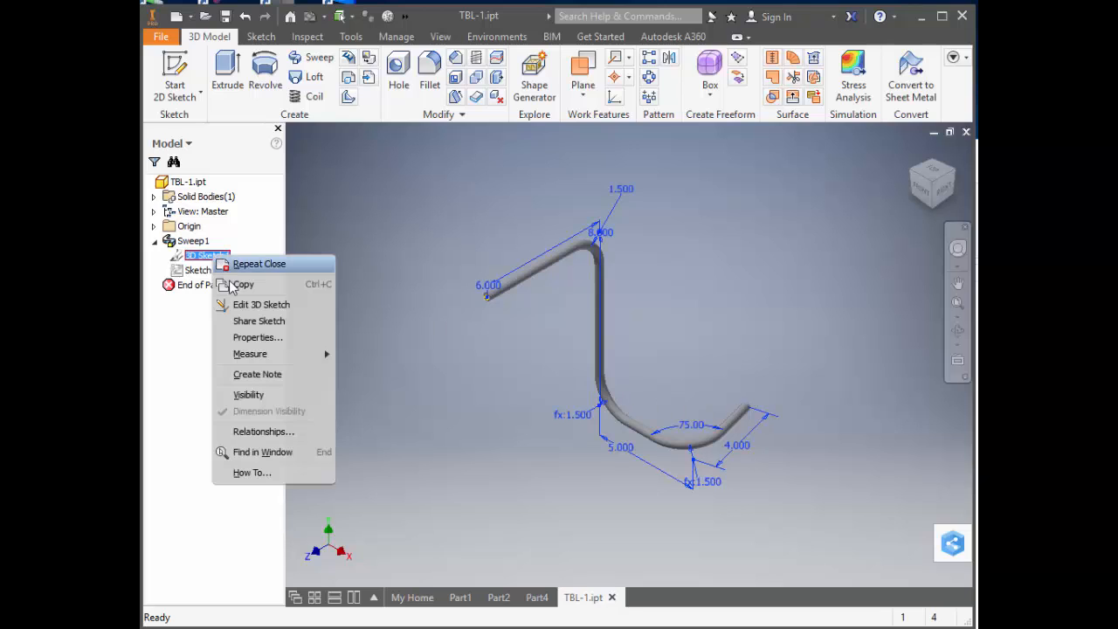
left_click(248, 395)
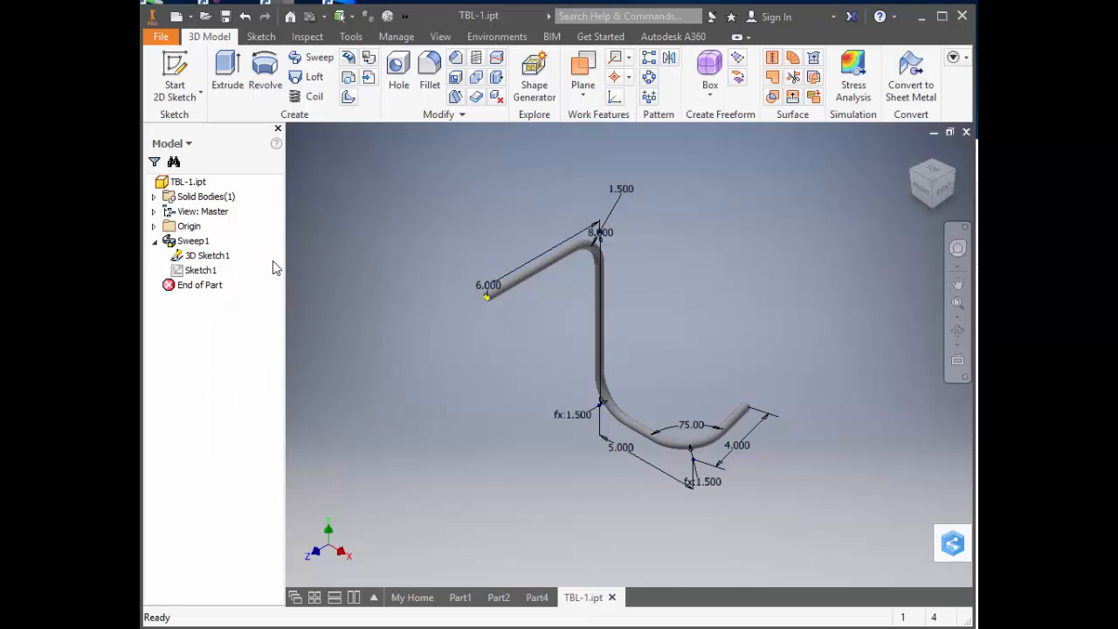
left_click(441, 36)
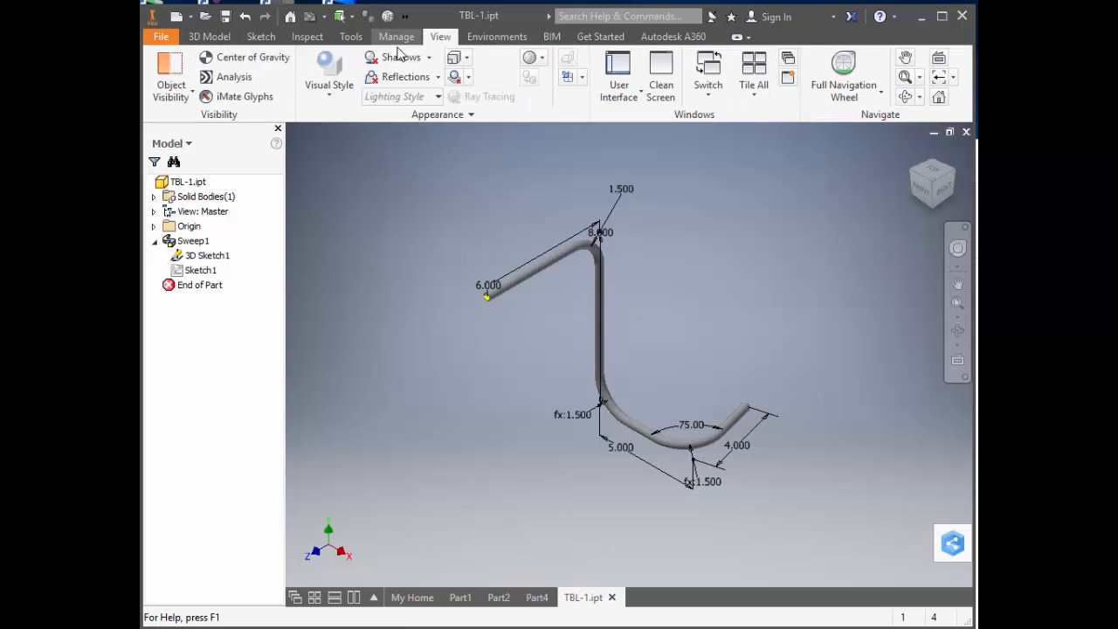
left_click(324, 104)
left_click(332, 187)
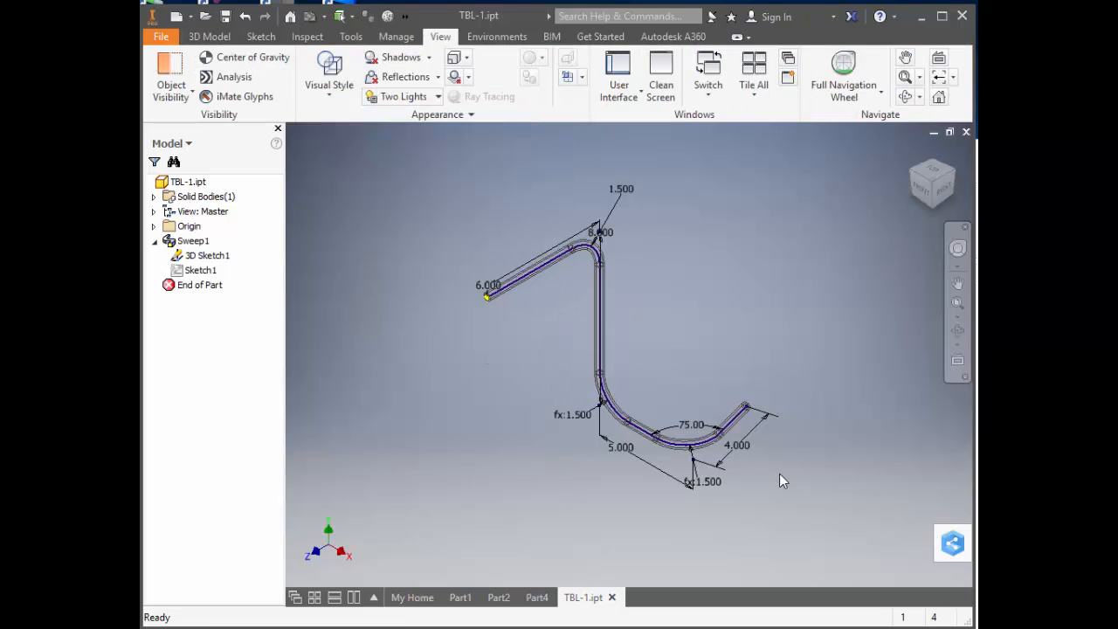
Create a work point at the sharp sketch corner where the 5 in and 4 in path lines would meet.
scroll(820, 464, "up", 4)
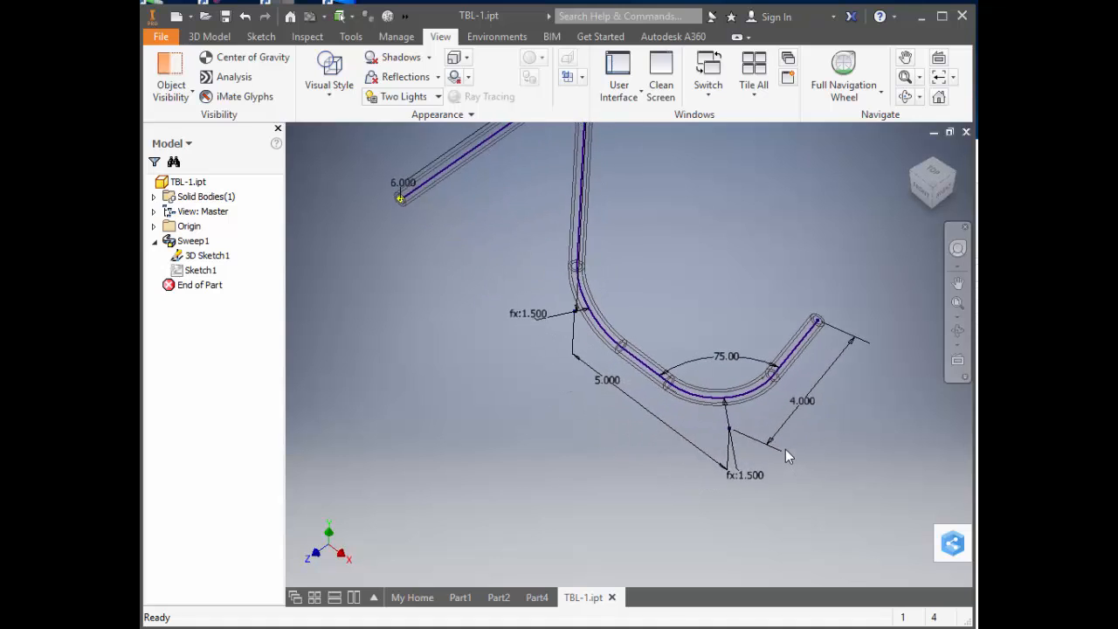
scroll(785, 449, "up", 3)
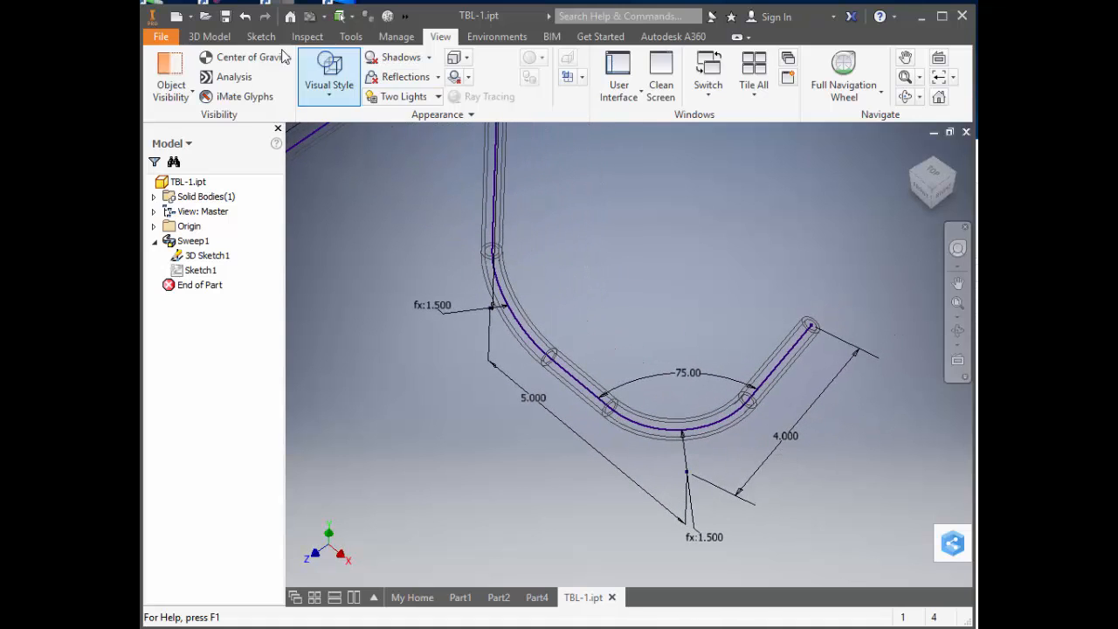
left_click(210, 35)
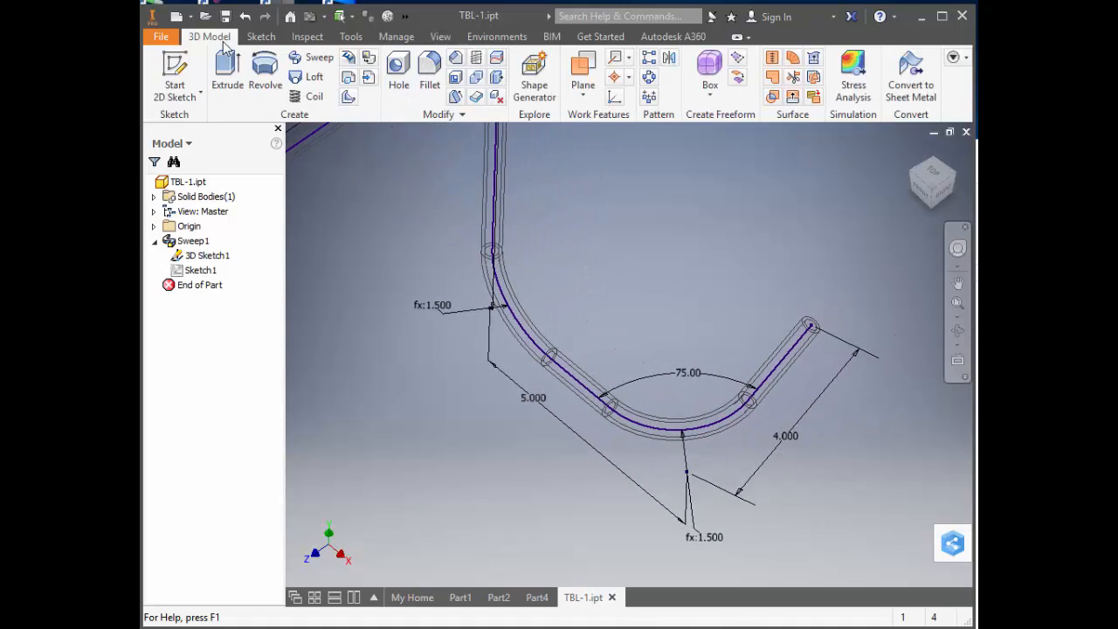
left_click(616, 78)
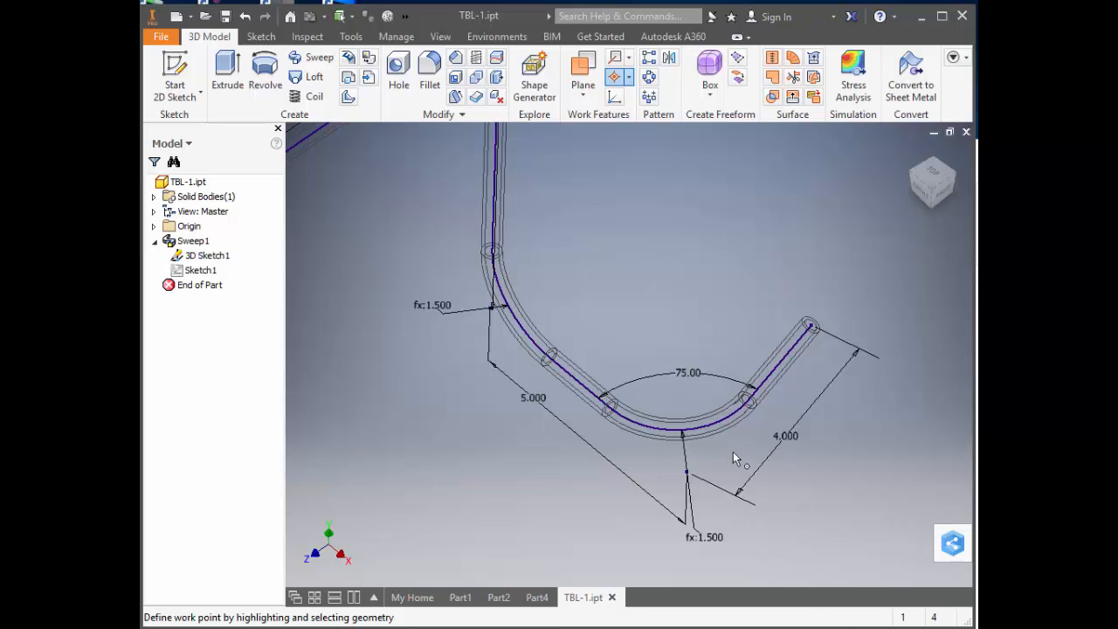
left_click(688, 472)
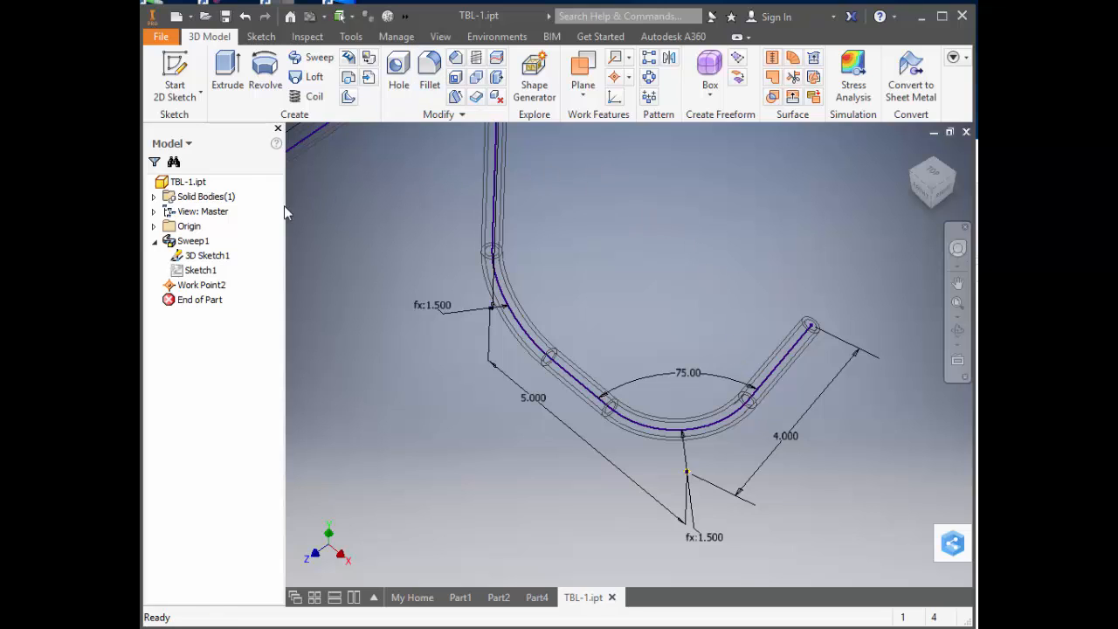
Hide the 3D path sketch and switch the tube's visual style to Shaded with Edges.
right_click(207, 255)
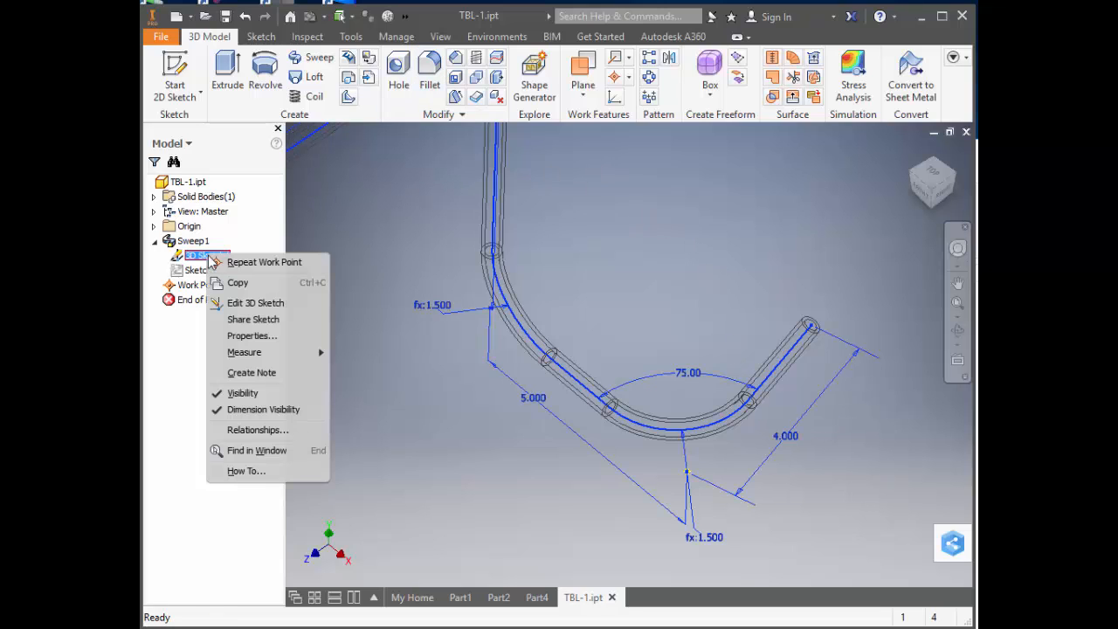
left_click(239, 394)
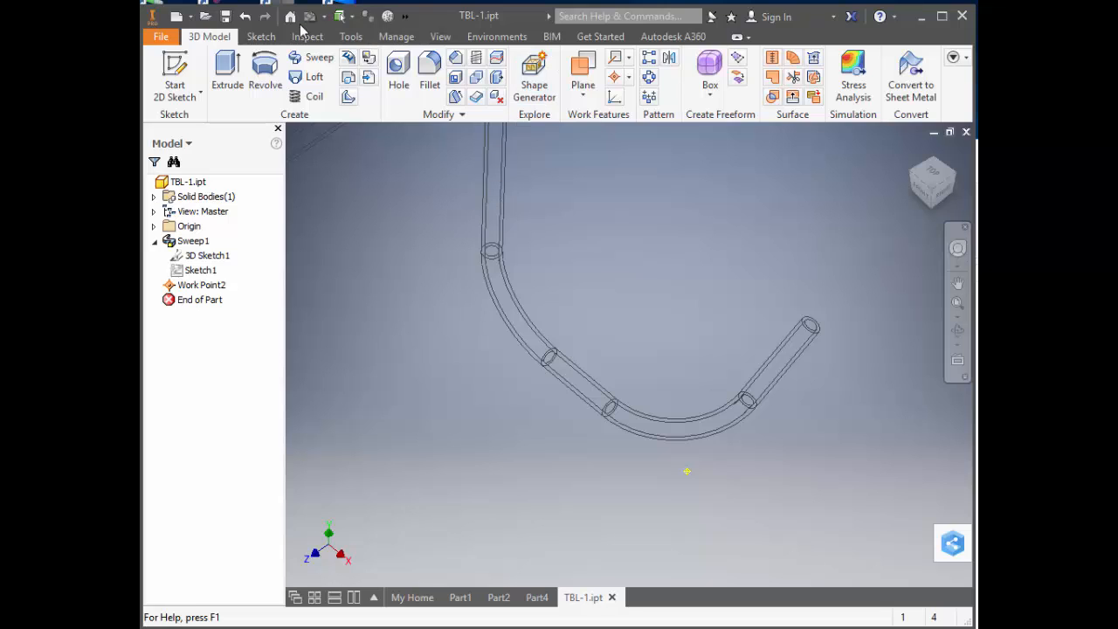
left_click(440, 37)
left_click(329, 77)
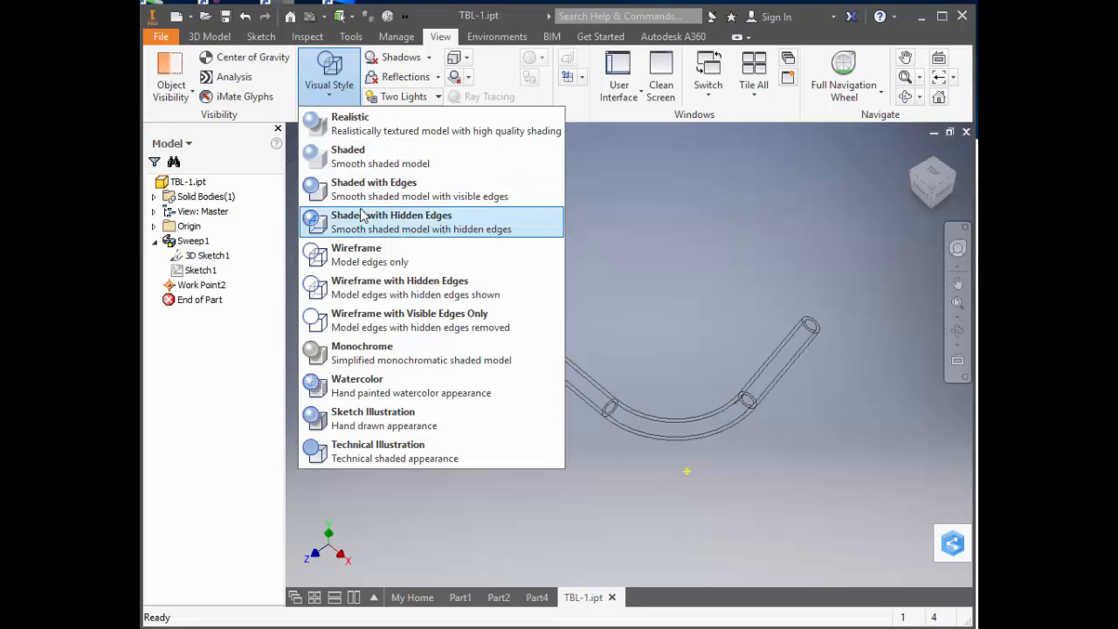
left_click(364, 216)
left_click(335, 95)
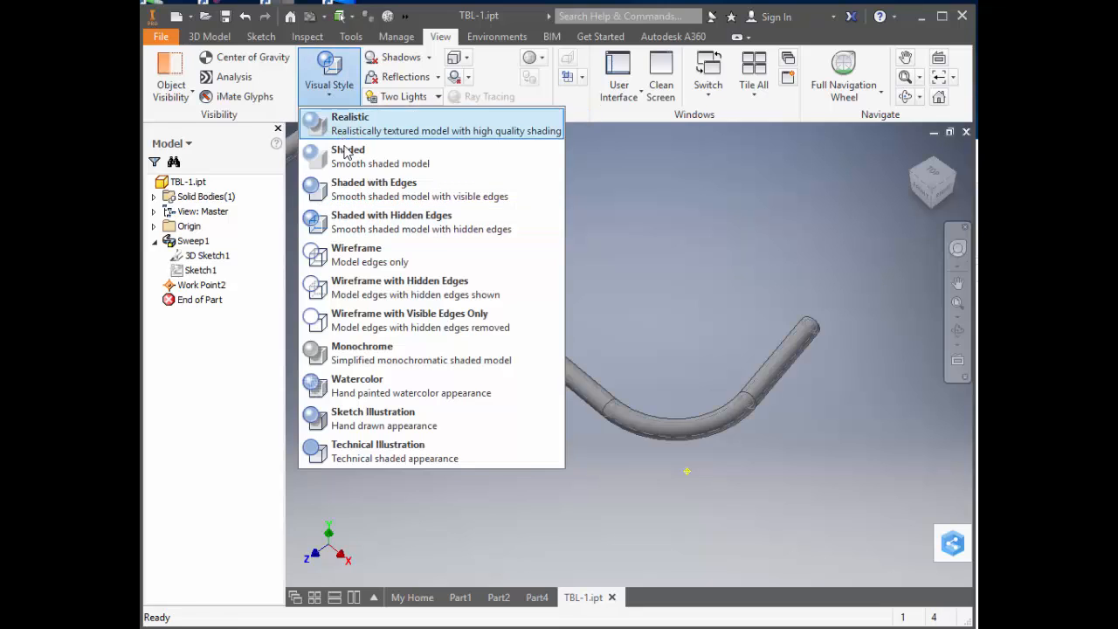
left_click(350, 181)
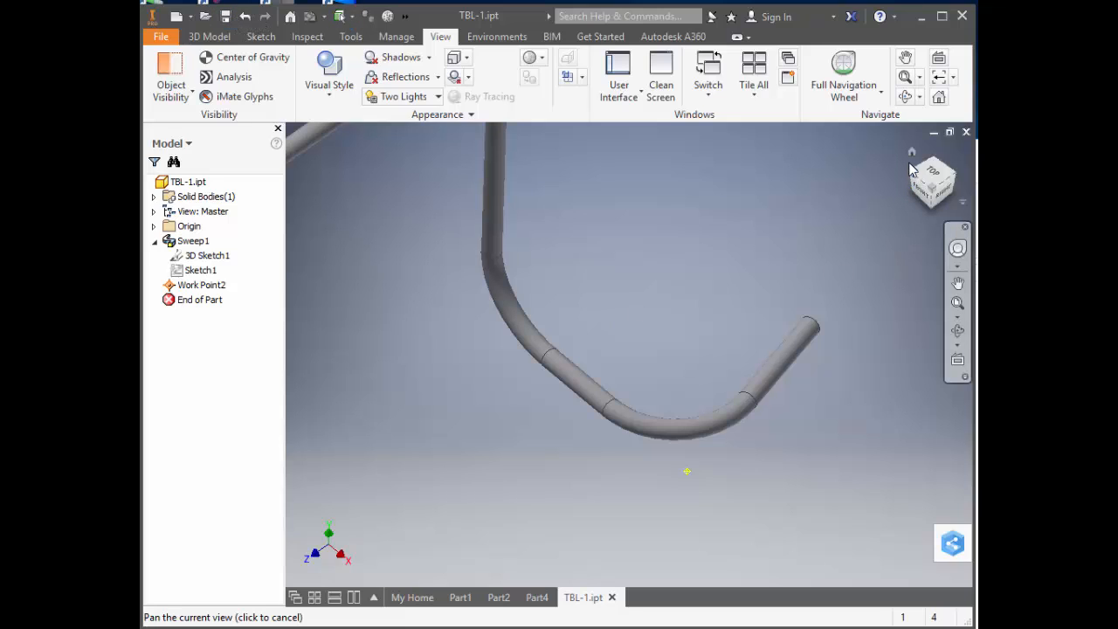
left_click(911, 156)
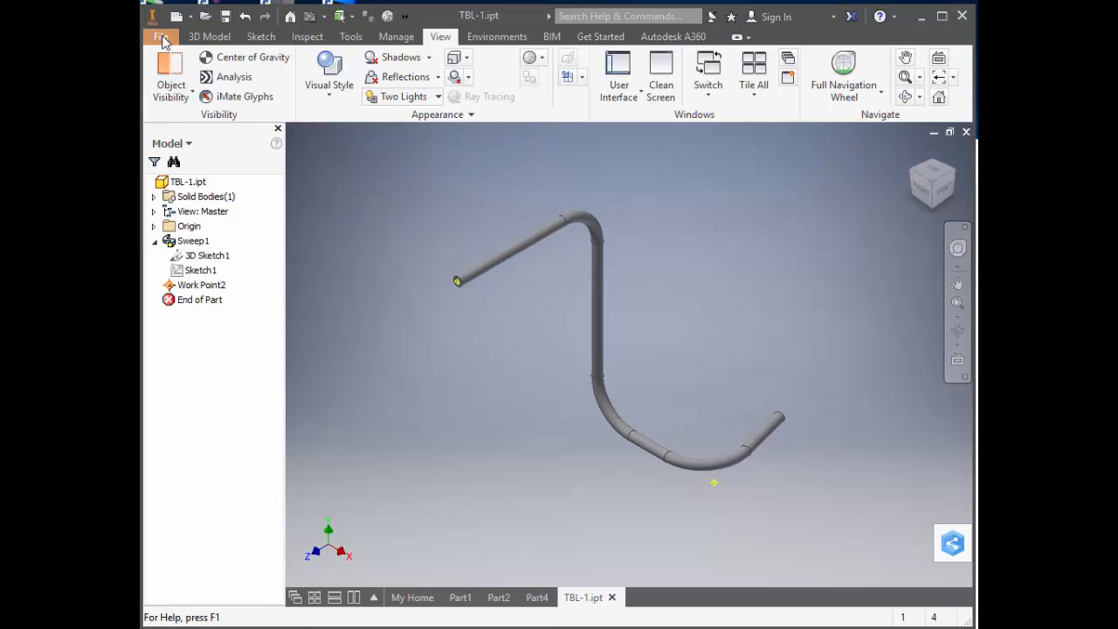
Create a new drawing from the English Advanced Tech.idw template and accept the style library definitions.
left_click(162, 37)
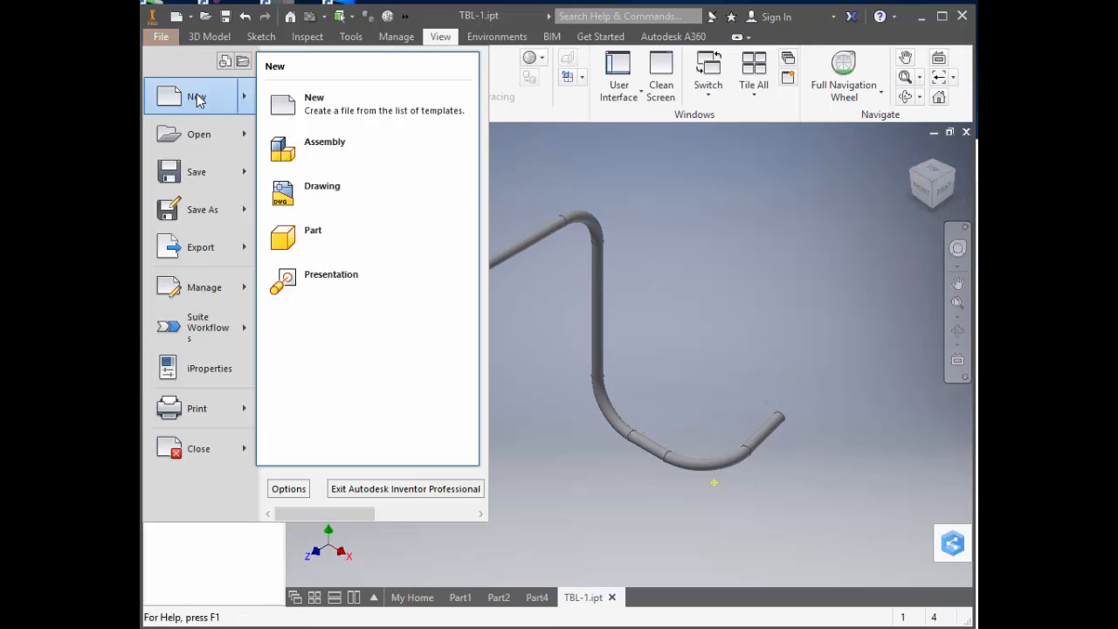
left_click(198, 96)
left_click(353, 176)
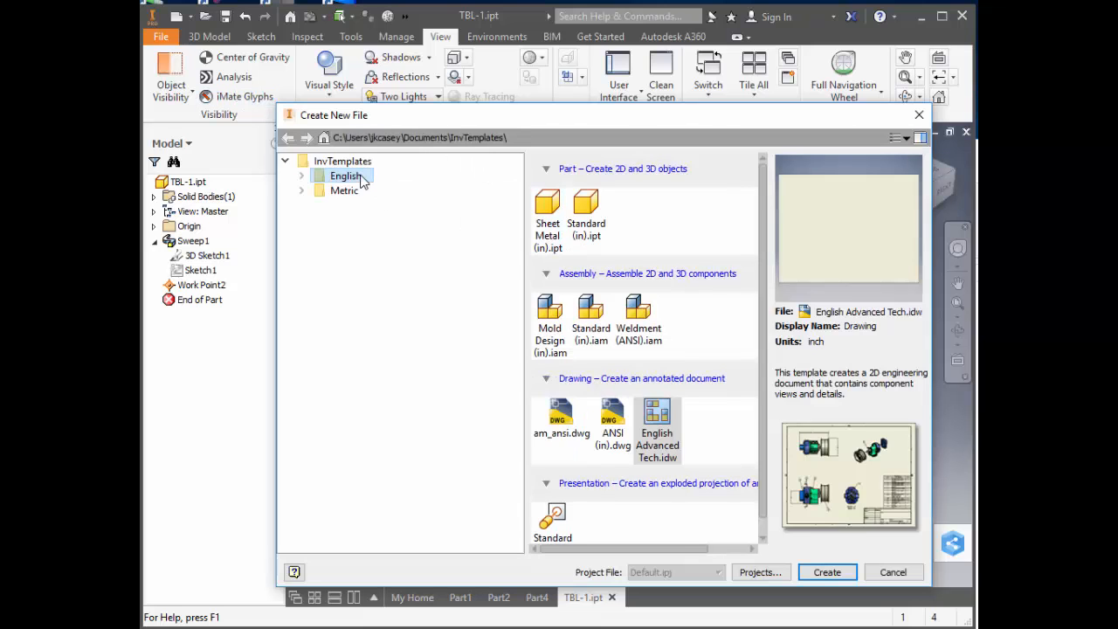
double_click(653, 425)
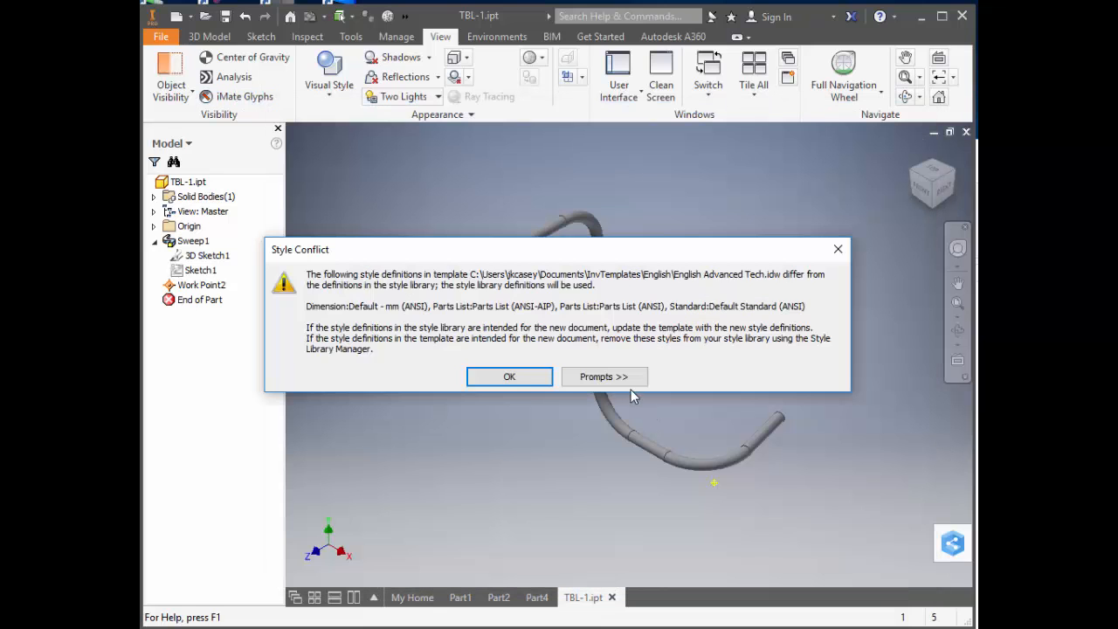
left_click(509, 374)
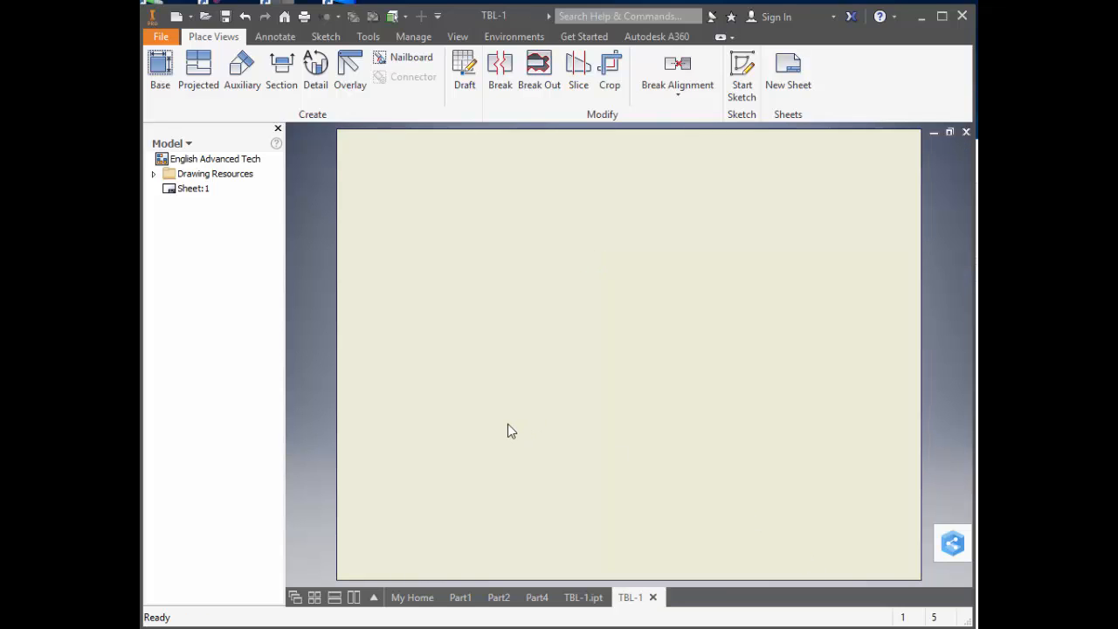
Place a front base view of TBL-1 at 1/4 scale and move it to the lower-left area of the sheet.
left_click(159, 70)
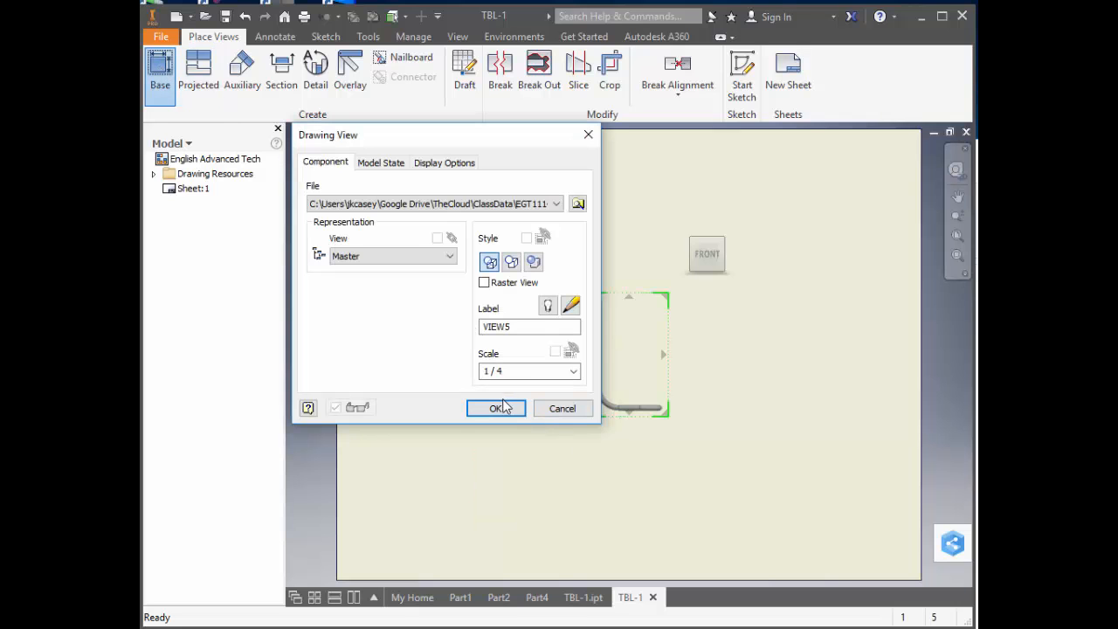
left_click(498, 408)
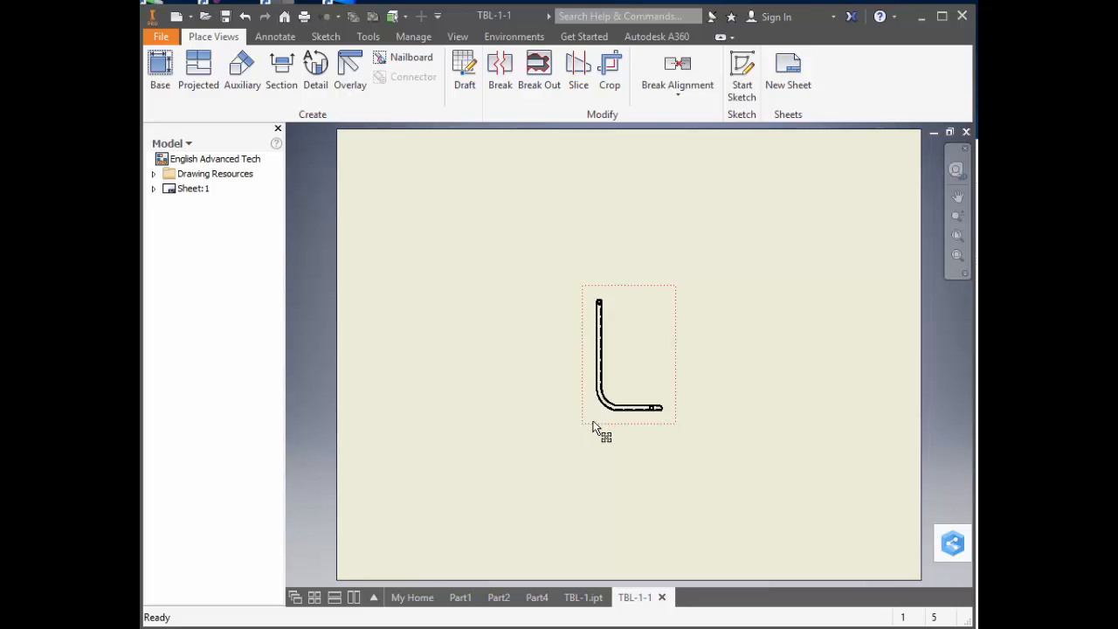
left_click_drag(594, 422, 453, 476)
Include the sweep's 3D Sketch1 in the front base view of TBL-1.
left_click(154, 189)
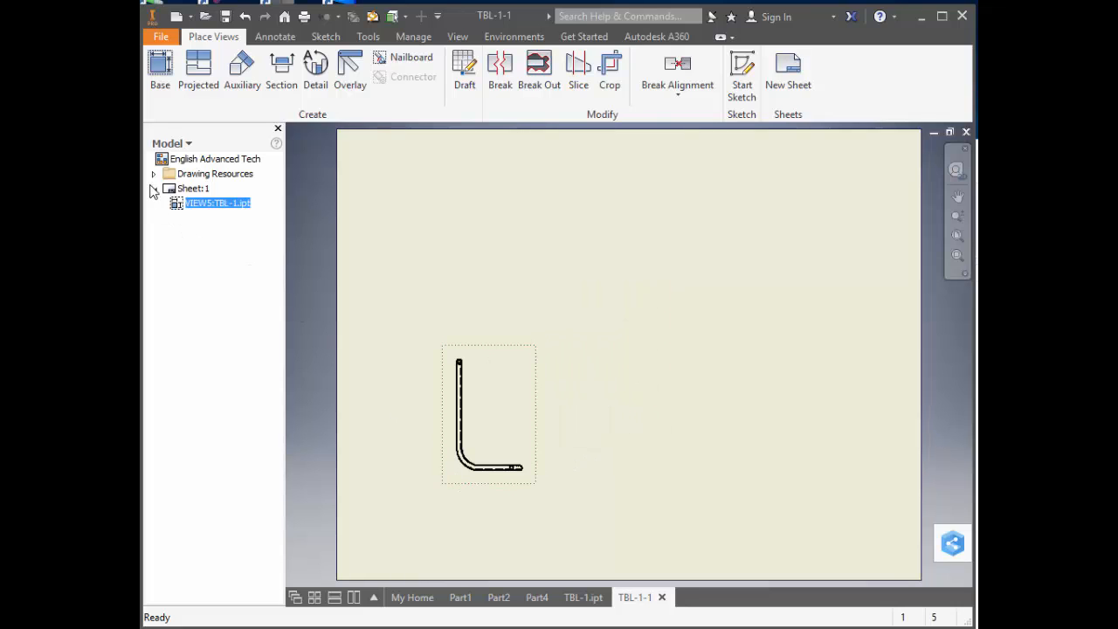
left_click(161, 204)
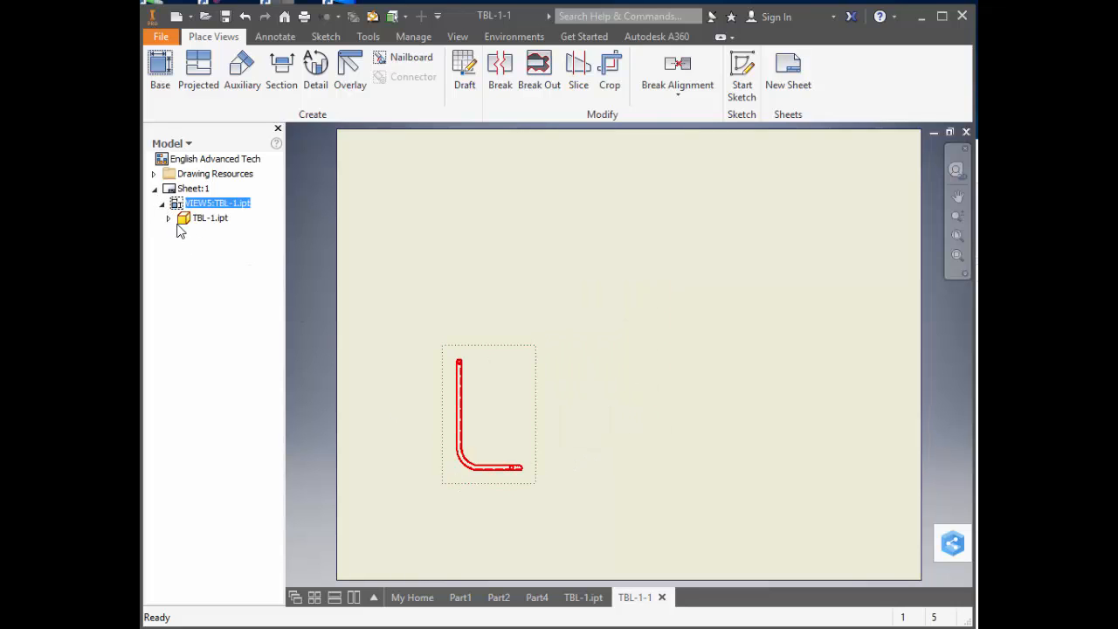
left_click(170, 218)
left_click(176, 262)
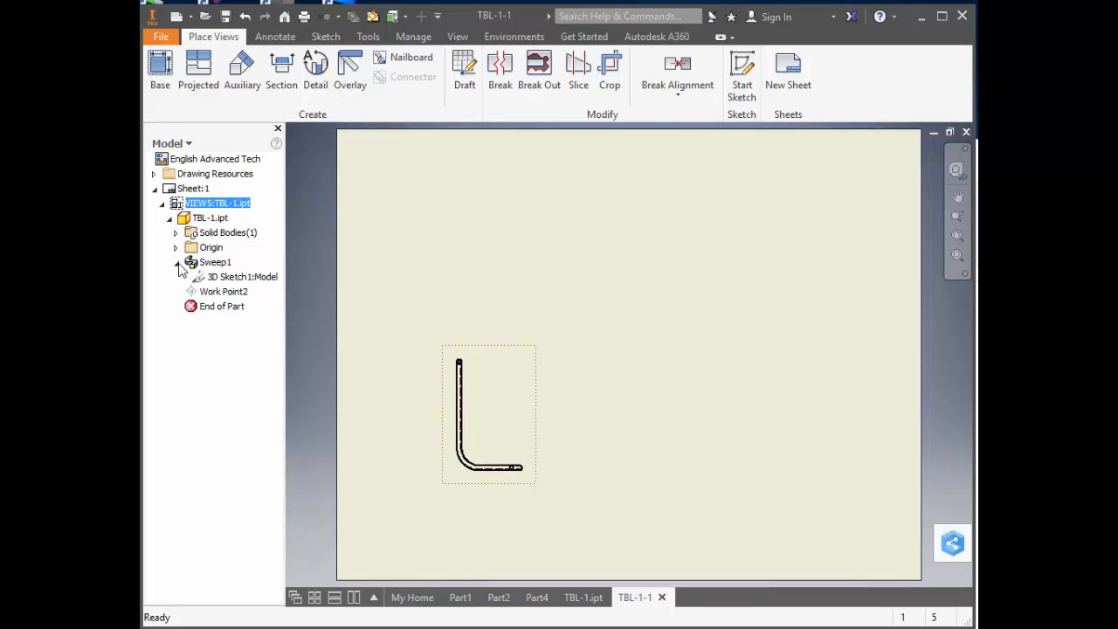
left_click(212, 277)
right_click(213, 277)
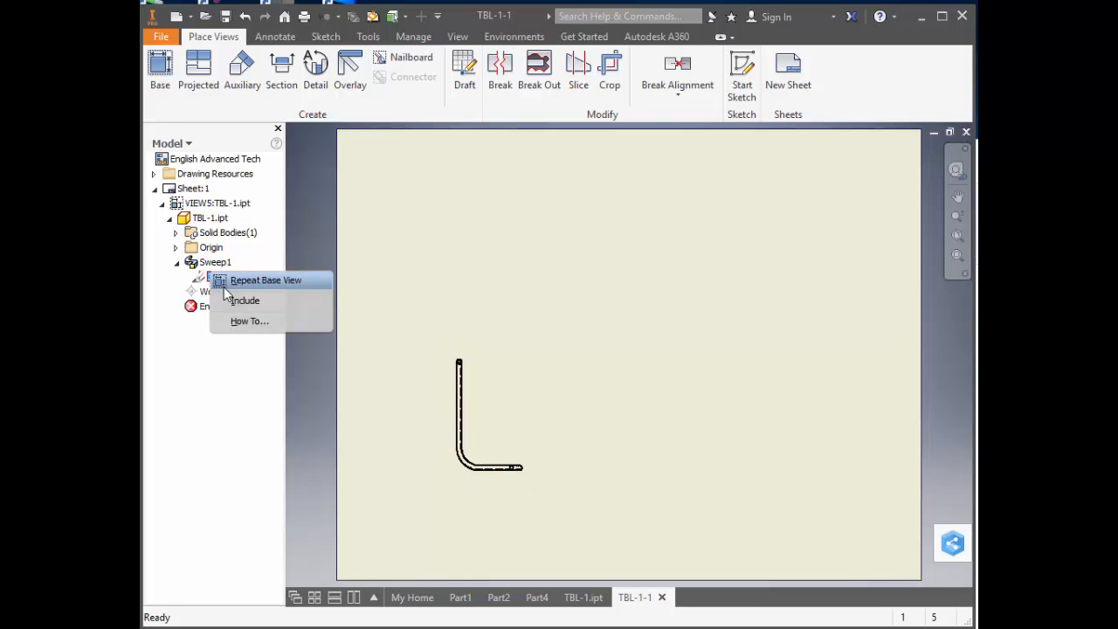
left_click(238, 301)
left_click(457, 399)
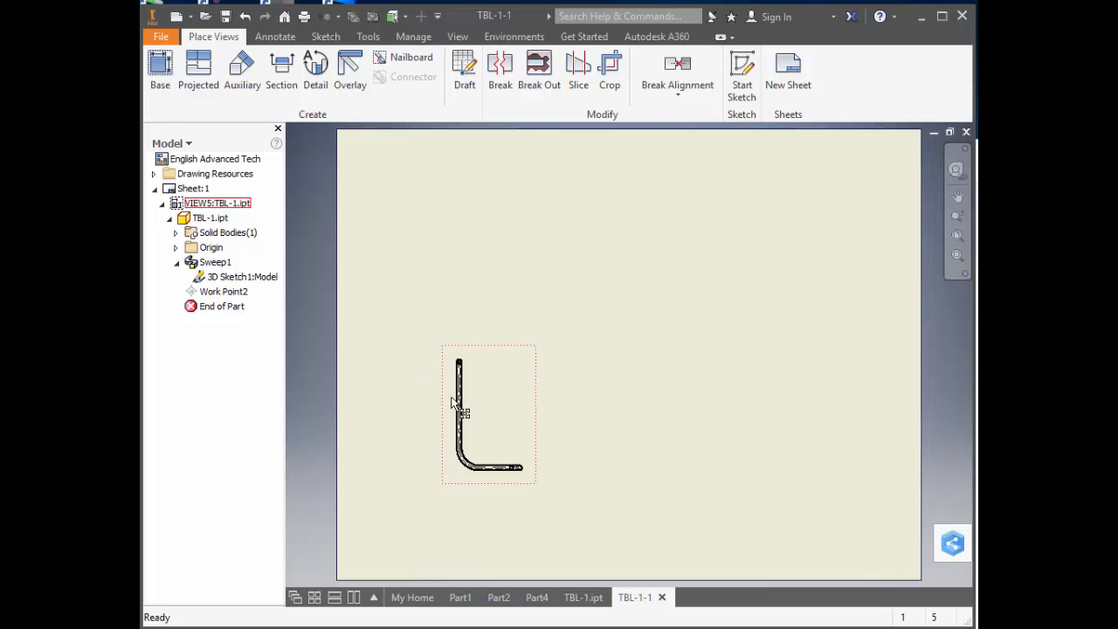
Add center marks to the circular tube end and the rounded end of the horizontal leg in the front view.
scroll(452, 403, "down", 5)
mouse_move(450, 383)
middle_mouse_down()
mouse_move(439, 182)
mouse_move(440, 313)
middle_mouse_up()
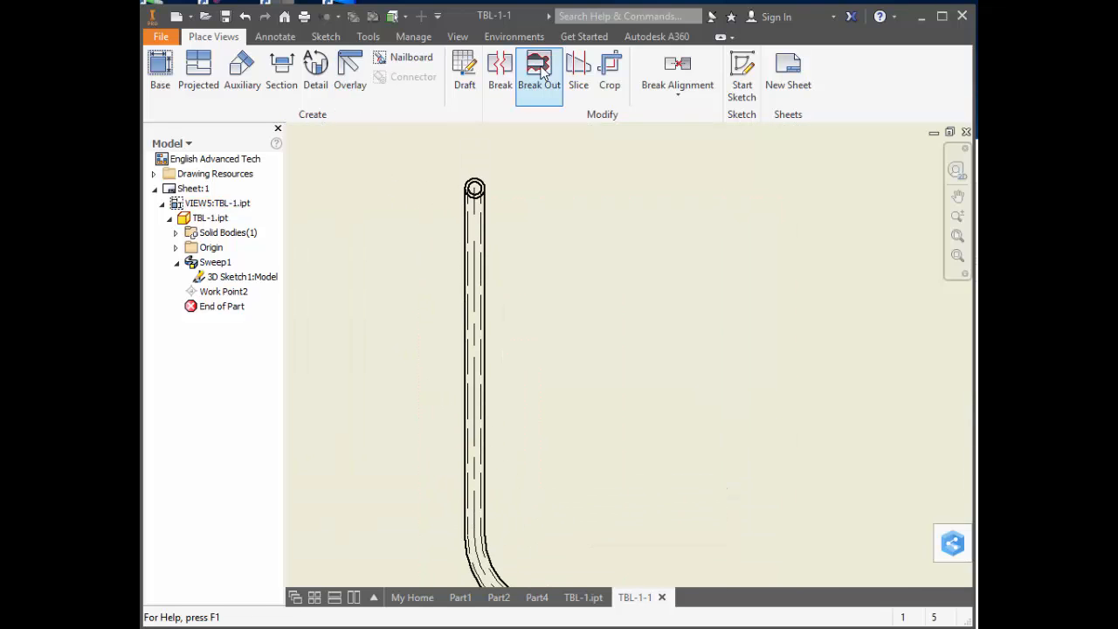
left_click(276, 35)
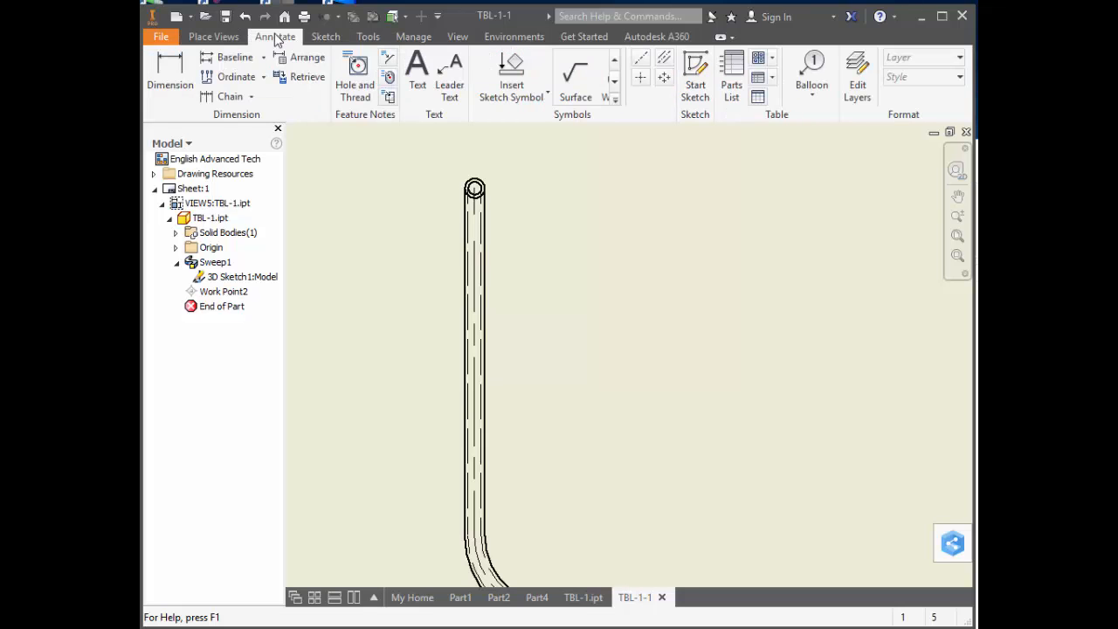
left_click(641, 77)
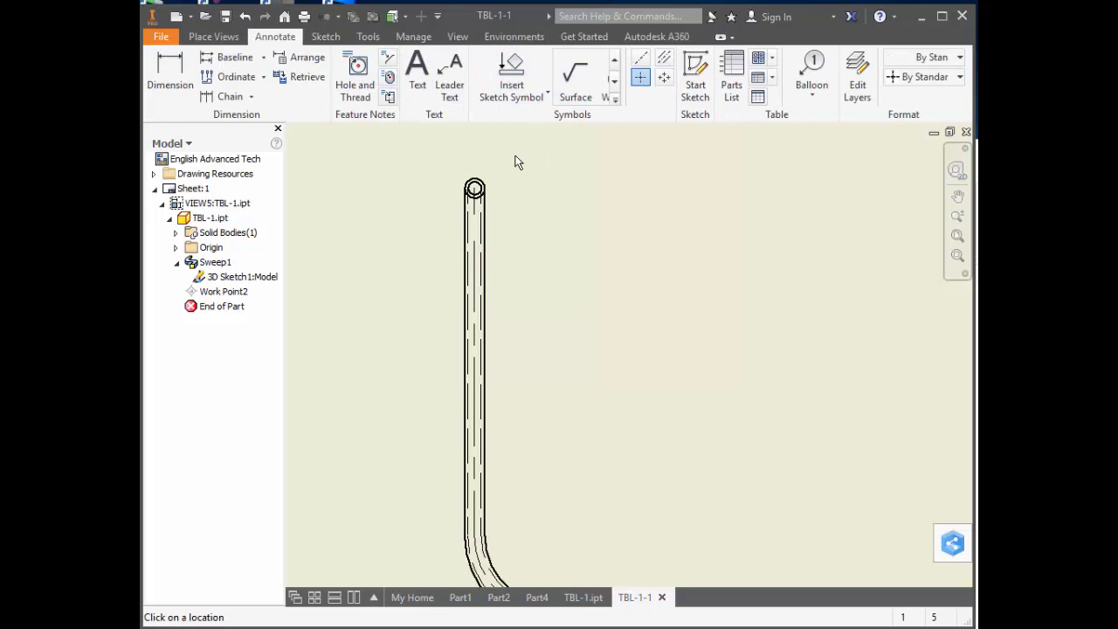
scroll(516, 232, "down", 4)
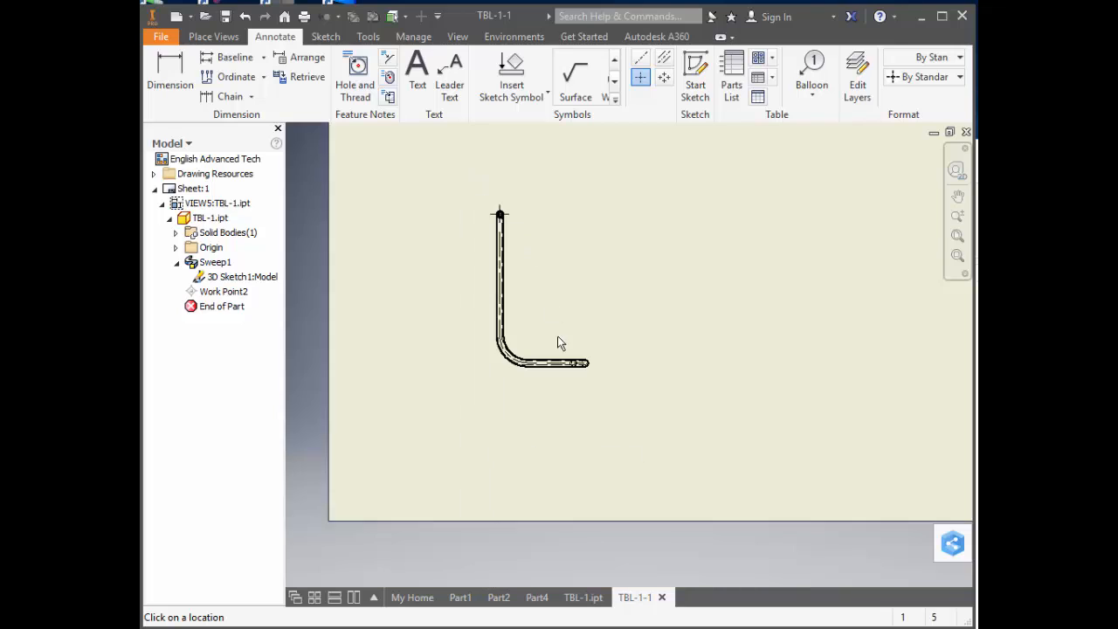
scroll(573, 383, "up", 5)
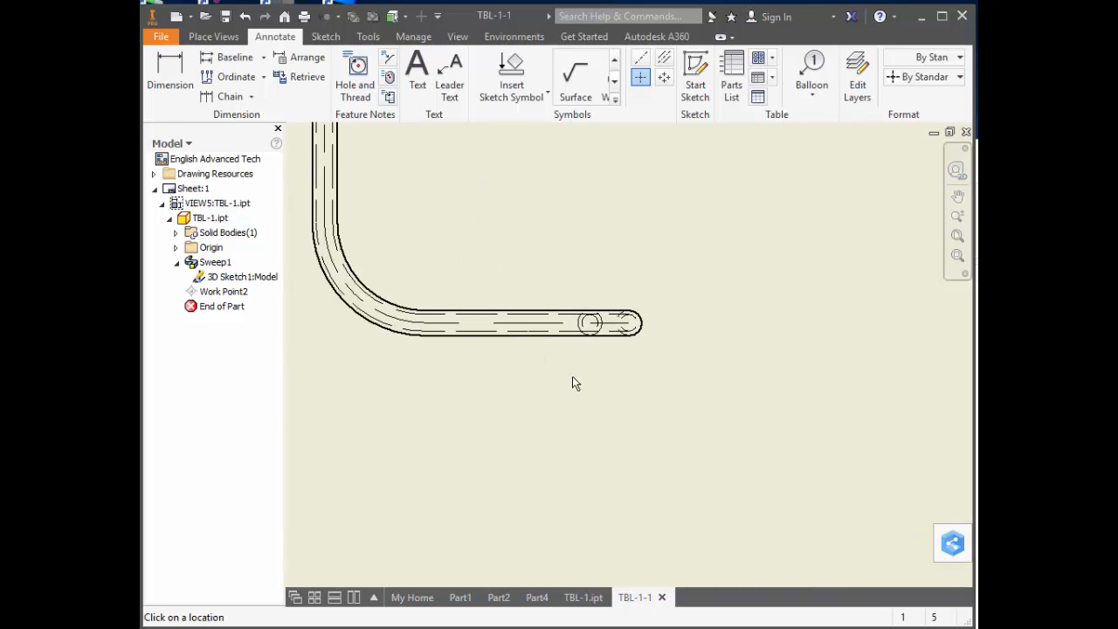
left_click(649, 319)
scroll(662, 300, "down", 1)
scroll(662, 299, "up", 2)
scroll(662, 299, "down", 4)
mouse_move(650, 232)
middle_mouse_down()
mouse_move(589, 338)
mouse_move(565, 342)
middle_mouse_up()
scroll(562, 336, "down", 4)
scroll(560, 332, "up", 3)
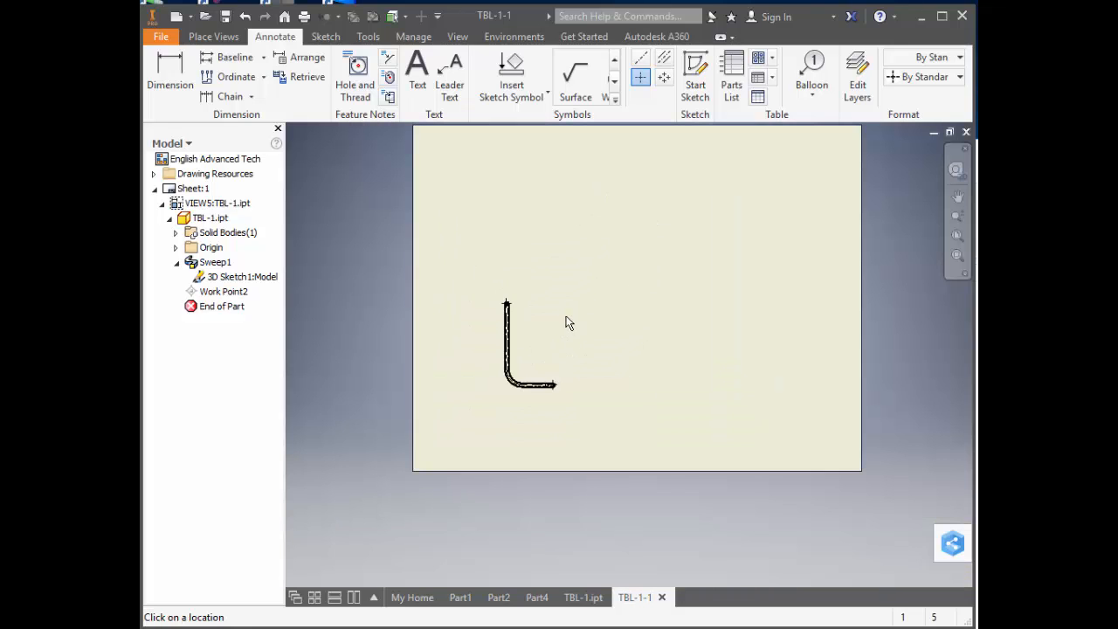
Create projected top, side and isometric views from the front view.
left_click(213, 36)
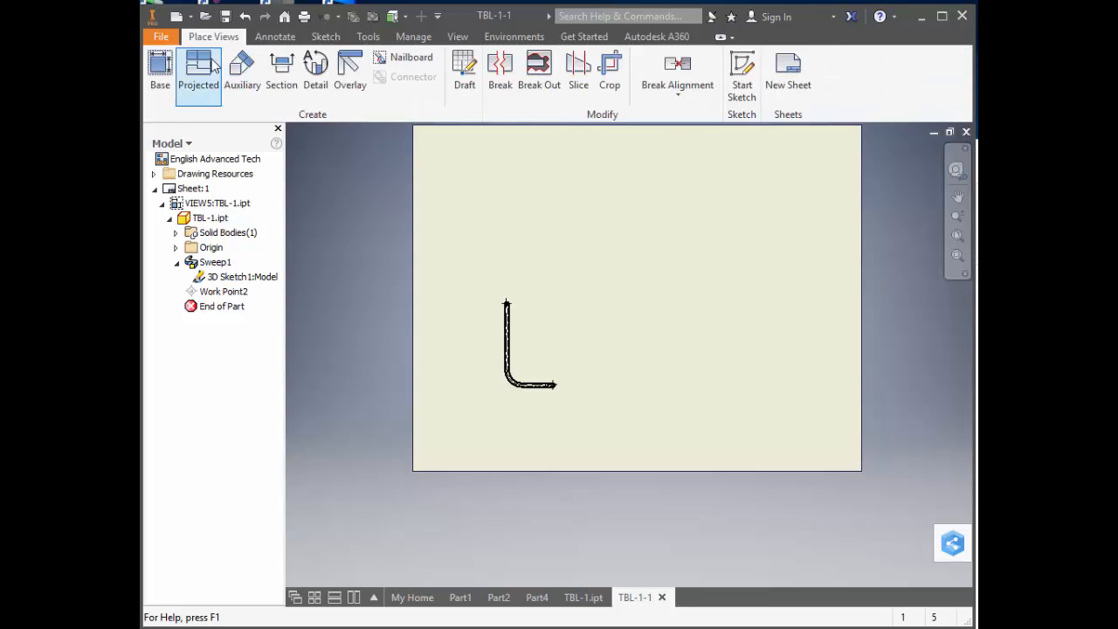
left_click(199, 77)
left_click(550, 340)
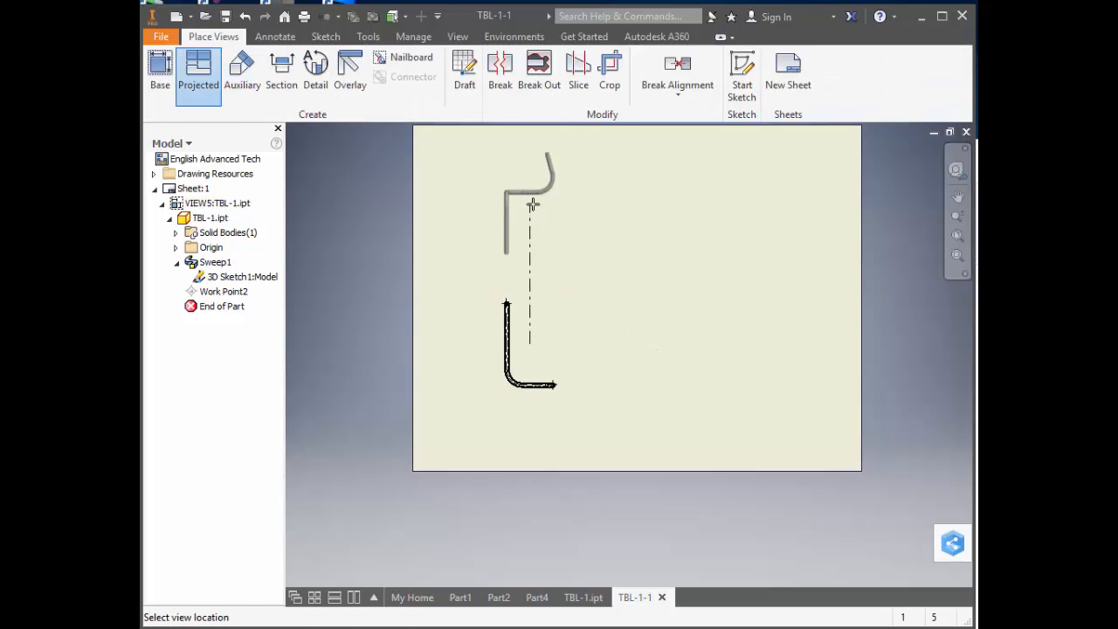
left_click(664, 342)
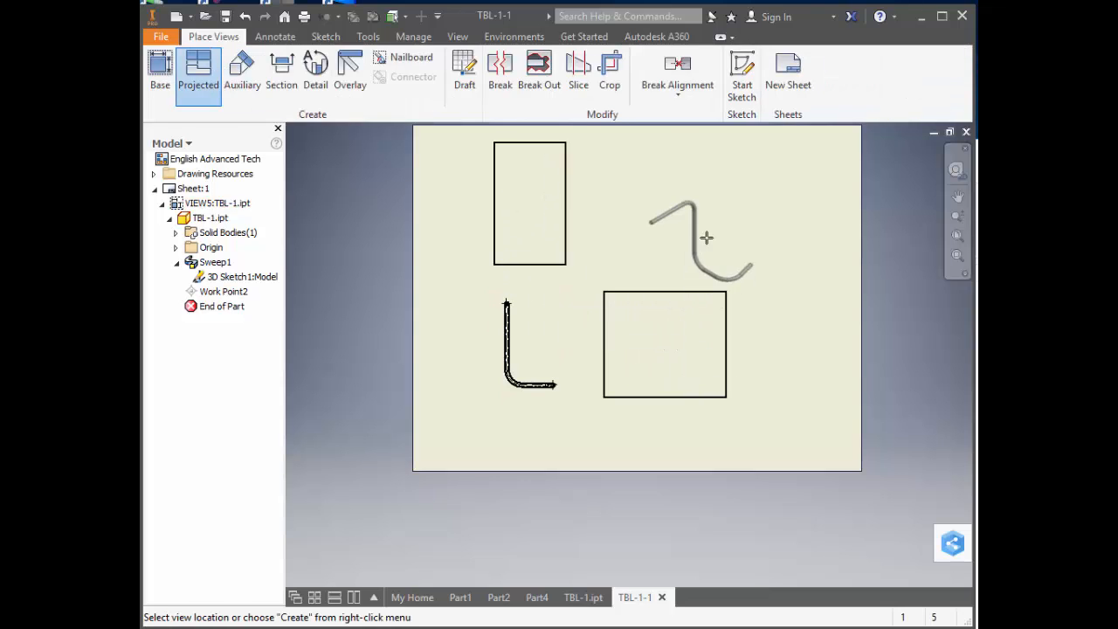
left_click(725, 206)
right_click(724, 206)
left_click(770, 206)
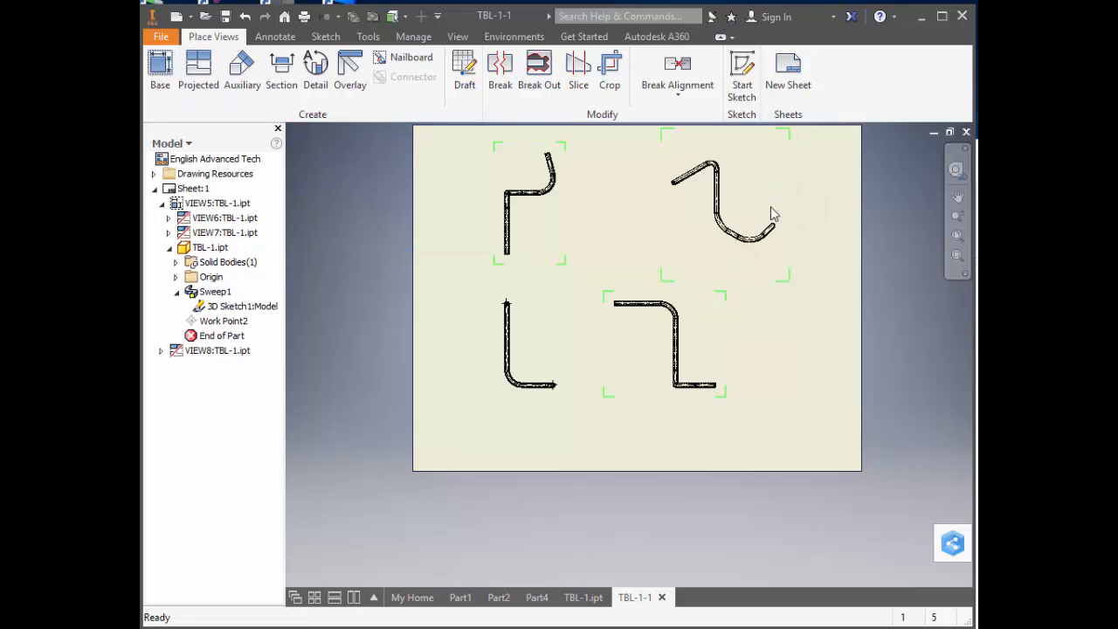
Include Work Point2 in the projected top view above the front view.
scroll(548, 205, "up", 1)
left_click(547, 204)
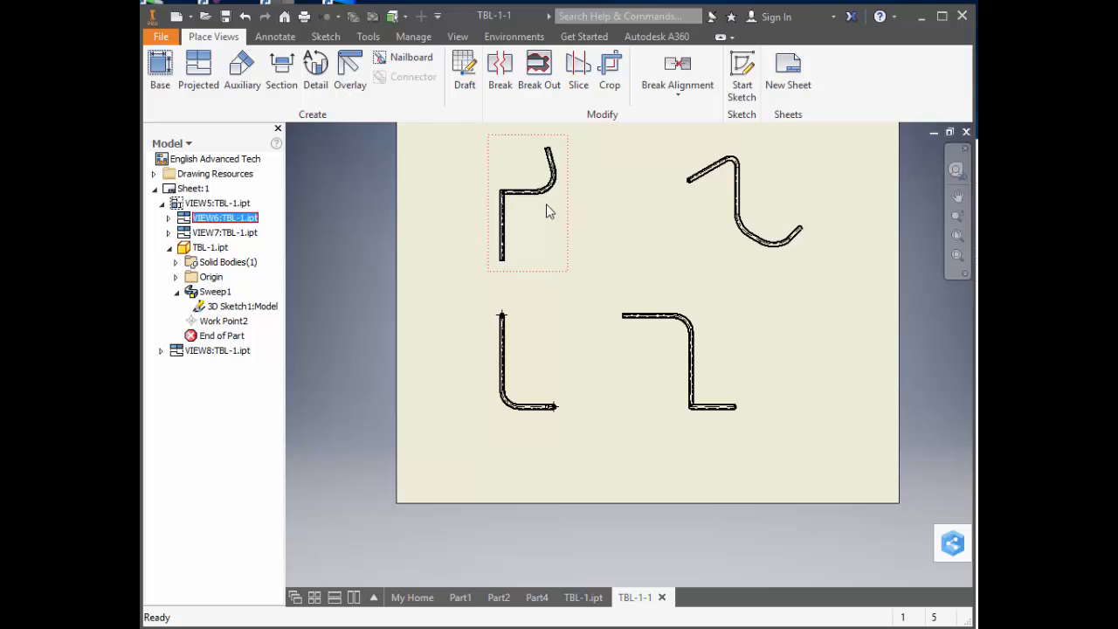
left_click(169, 218)
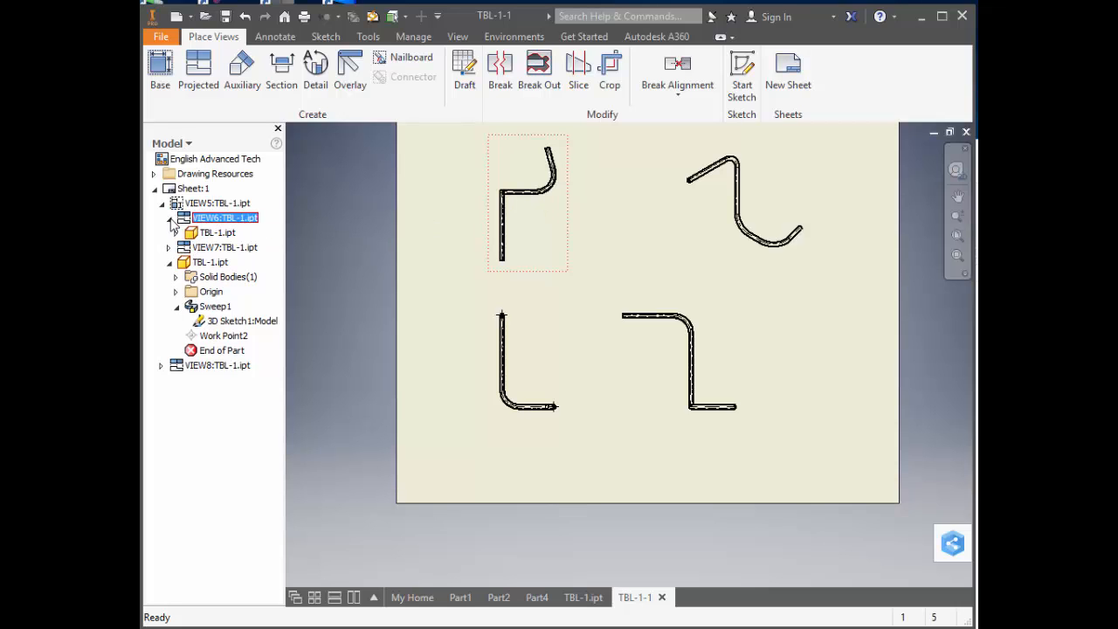
left_click(177, 234)
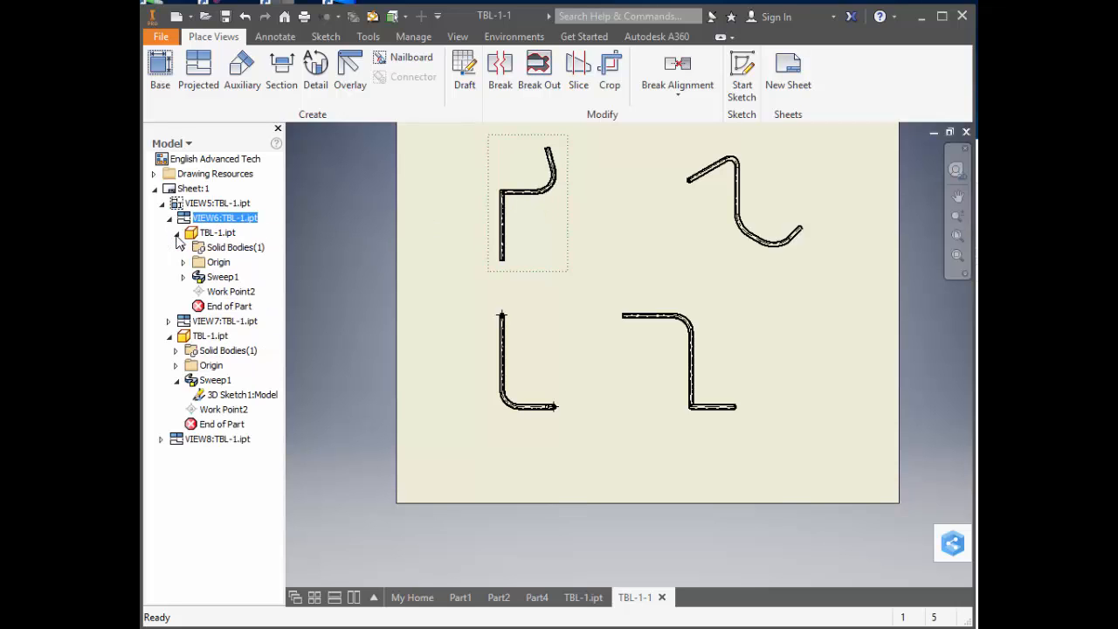
left_click(230, 292)
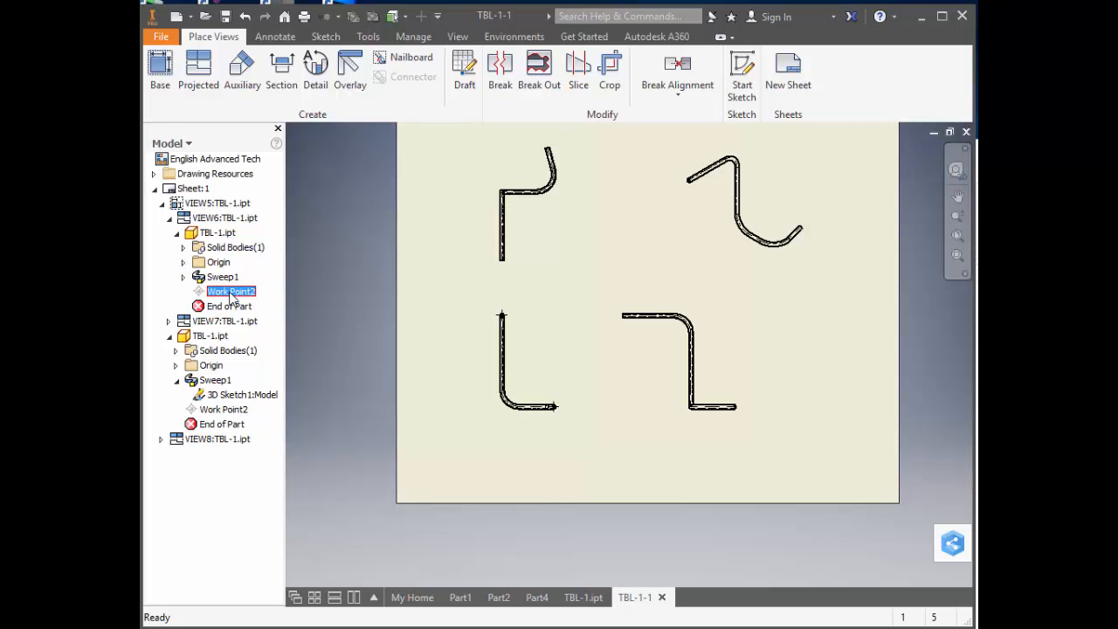
right_click(232, 298)
left_click(258, 318)
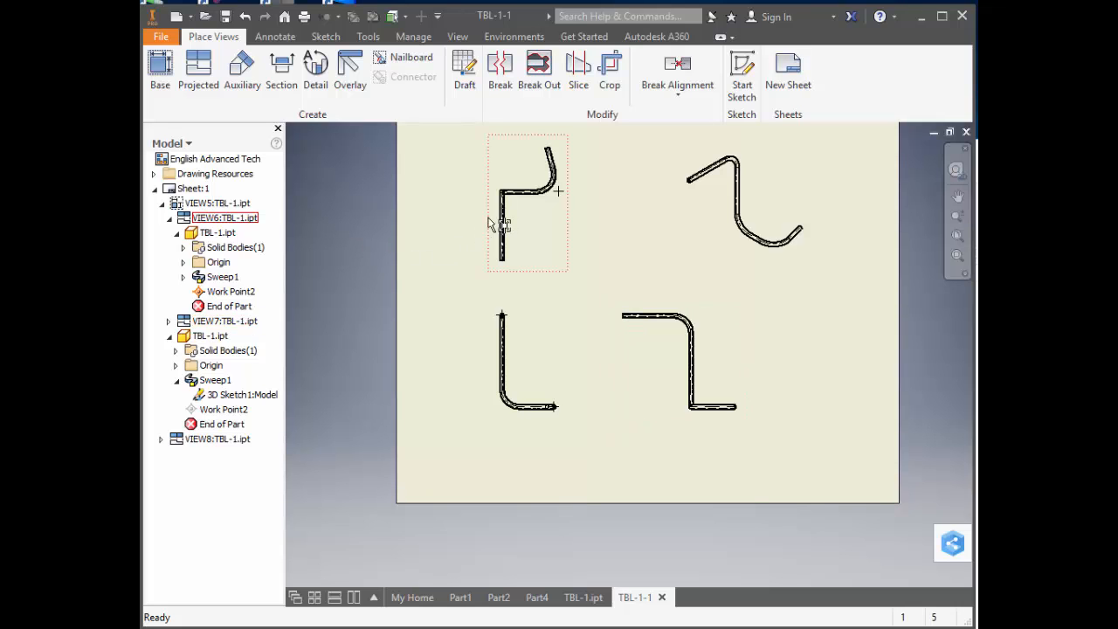
Add a center mark at the rounded corner where the two straight tube legs meet in the top view.
scroll(489, 225, "down", 1)
scroll(485, 223, "up", 3)
mouse_move(483, 225)
middle_mouse_down()
mouse_move(484, 322)
mouse_move(488, 300)
middle_mouse_up()
scroll(489, 313, "up", 2)
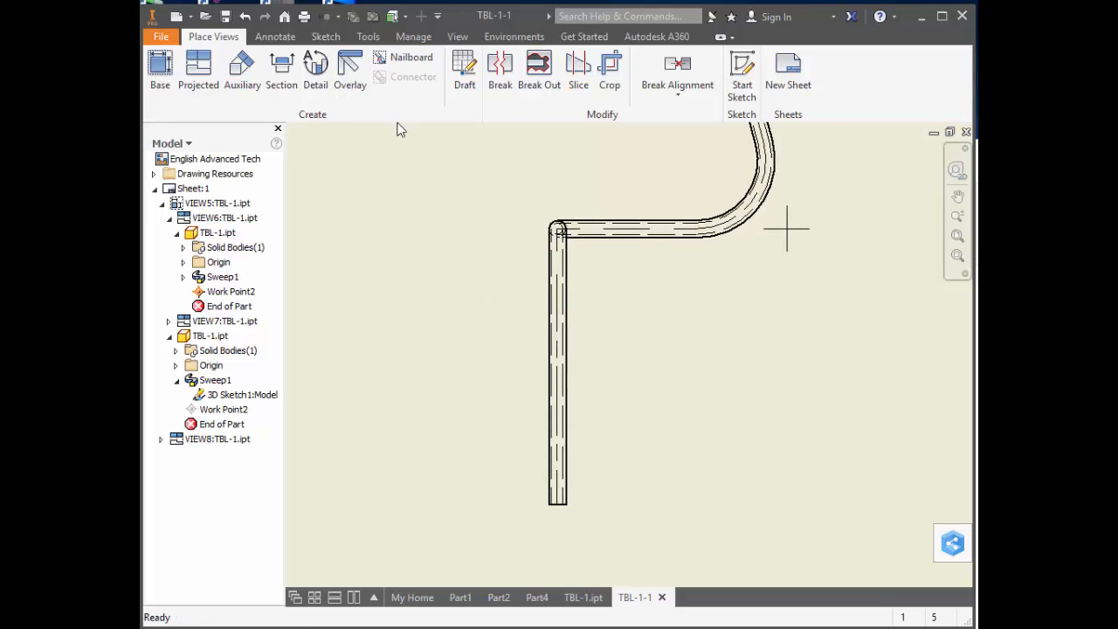
scroll(384, 57, "down", 1)
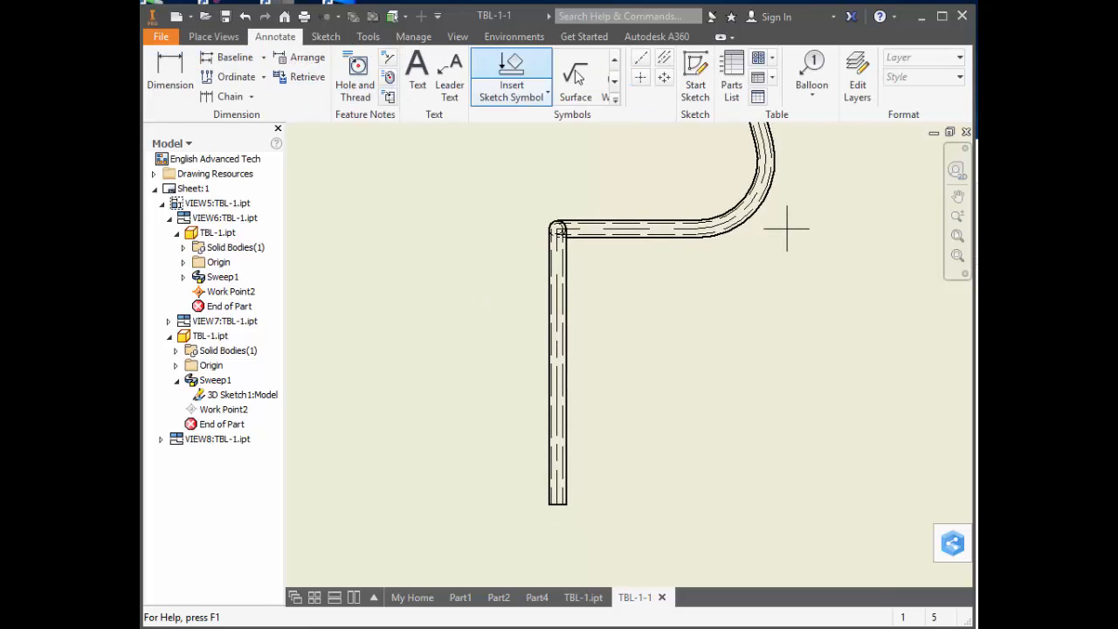
left_click(641, 76)
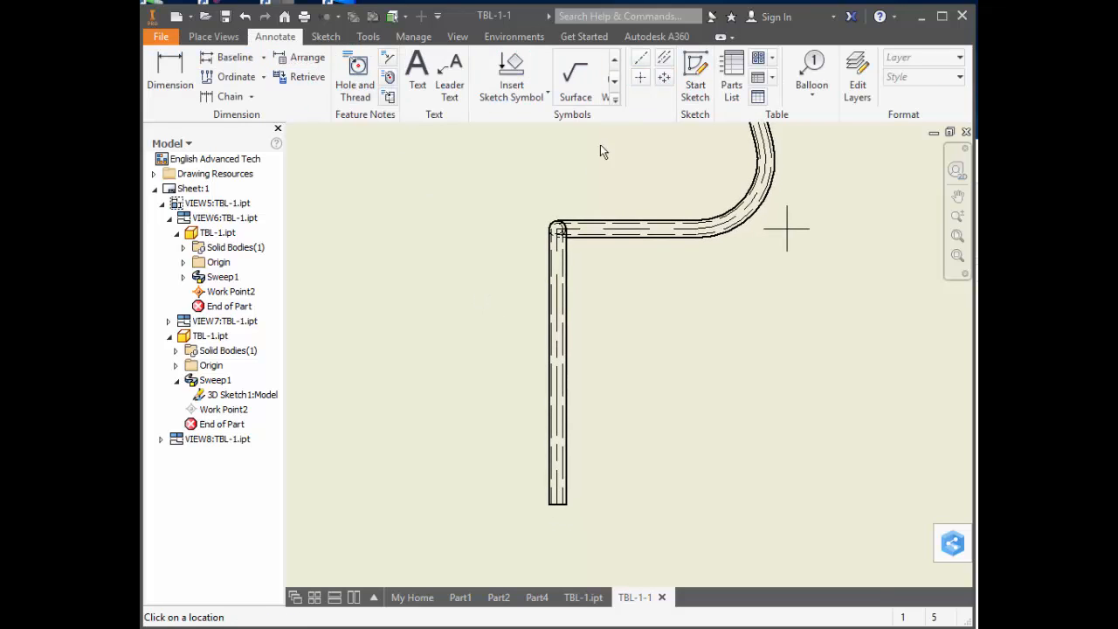
left_click(558, 229)
Dimension the top view's vertical leg from its open end to the corner center mark, replacing the hidden value with the letter A.
left_click(179, 74)
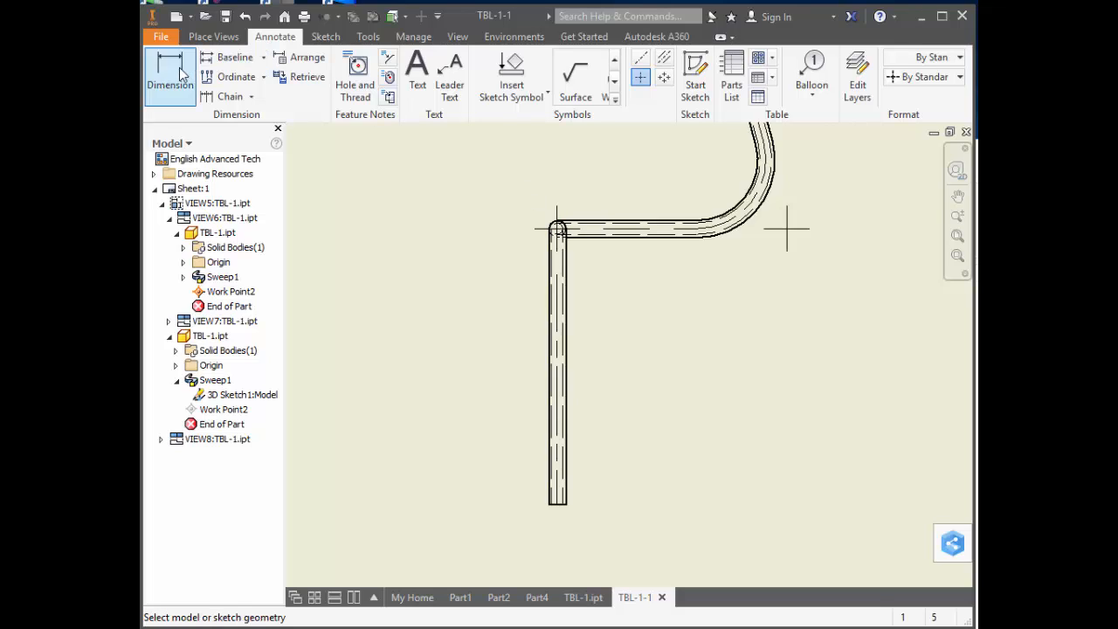
scroll(558, 511, "up", 2)
left_click(555, 508)
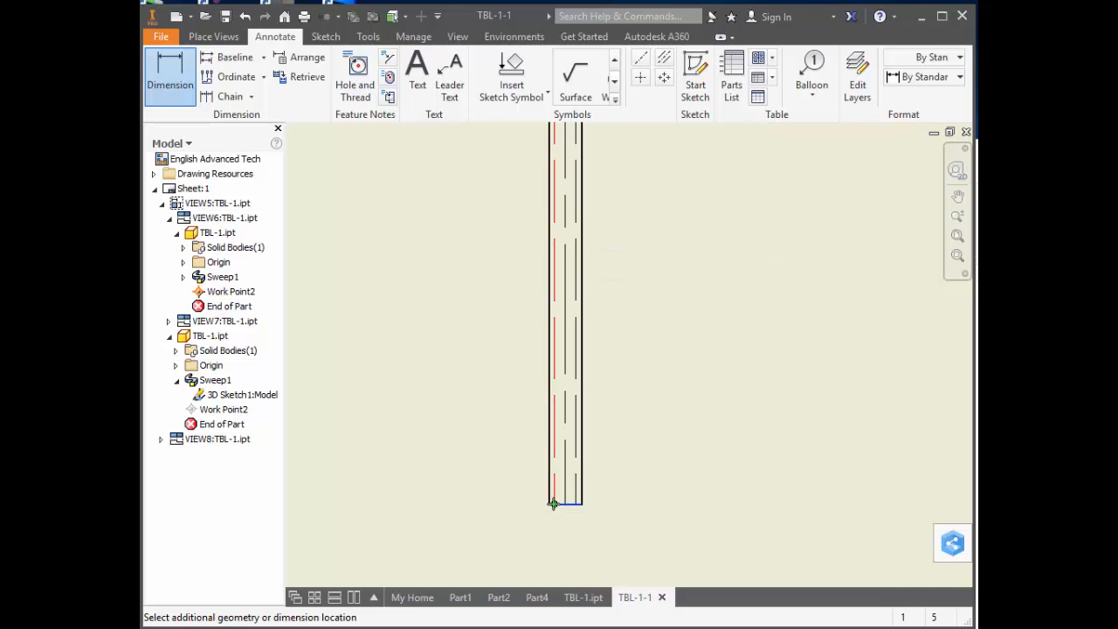
scroll(554, 494, "up", 5)
scroll(552, 418, "down", 7)
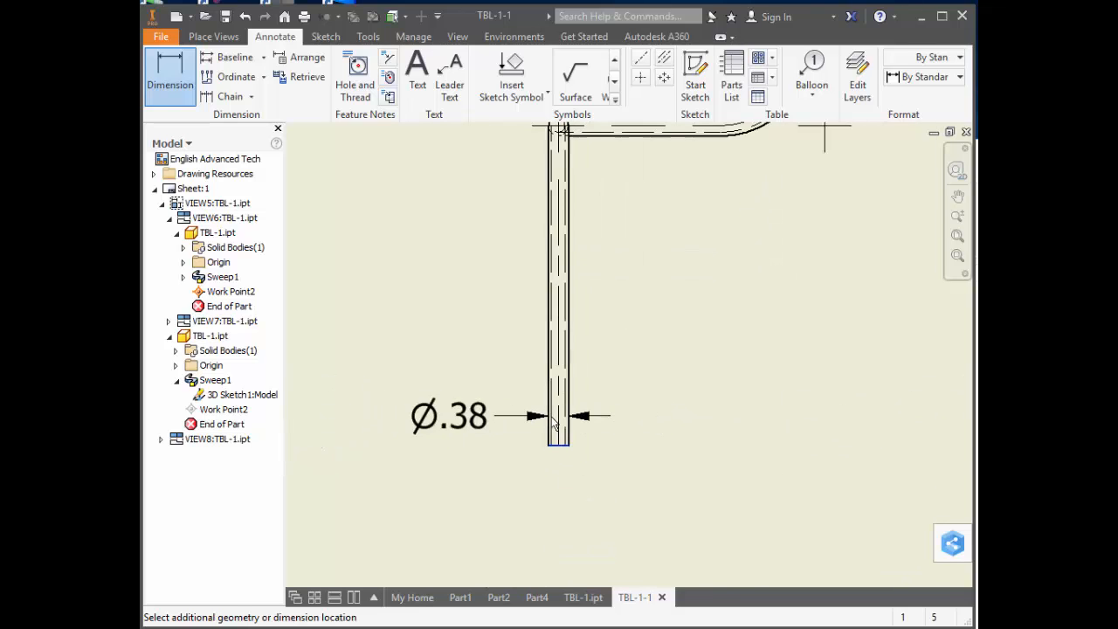
middle_click_drag(550, 254, 549, 348)
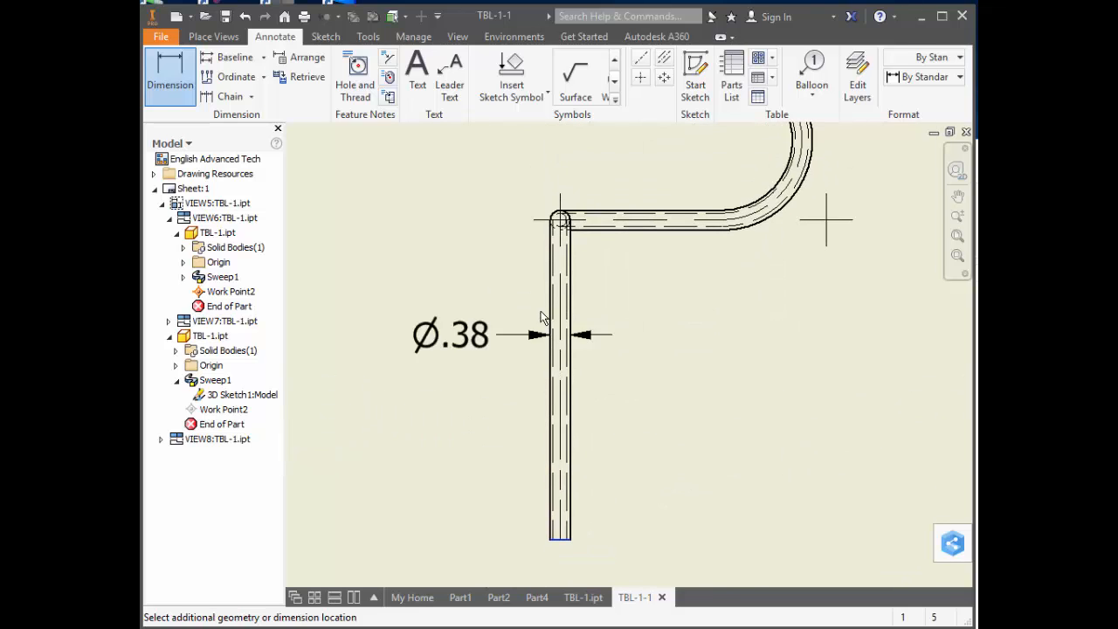
left_click(535, 230)
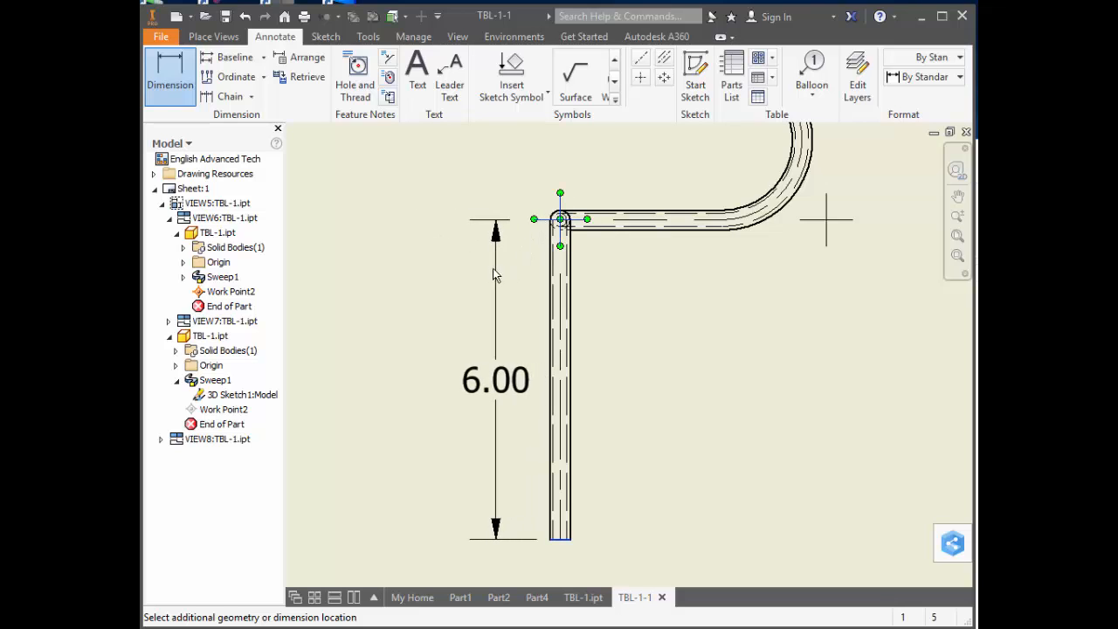
left_click(440, 276)
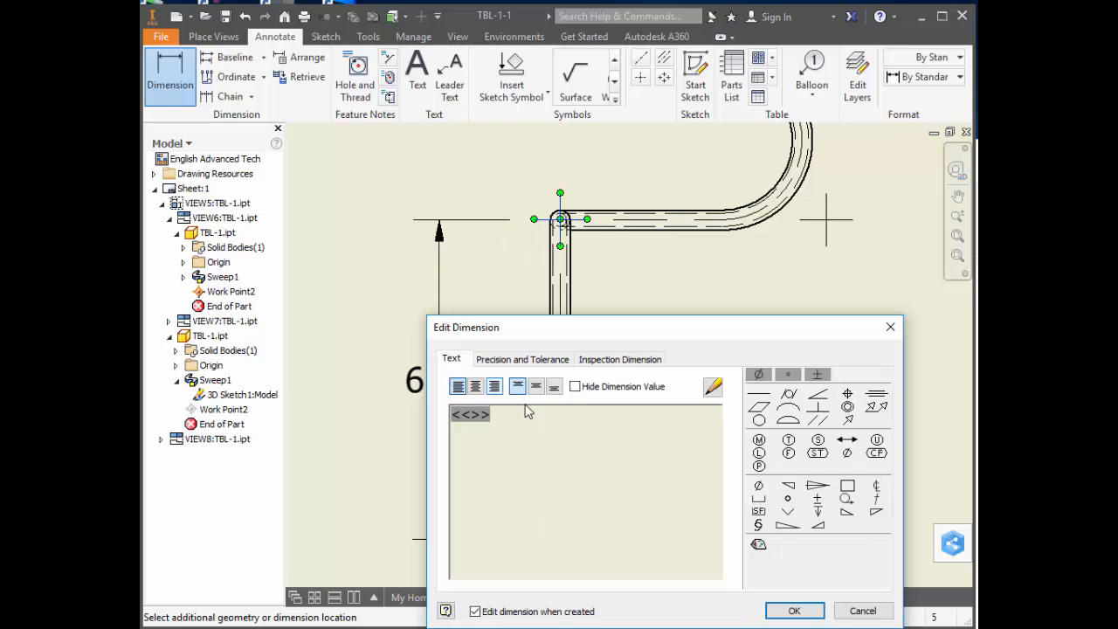
left_click(578, 387)
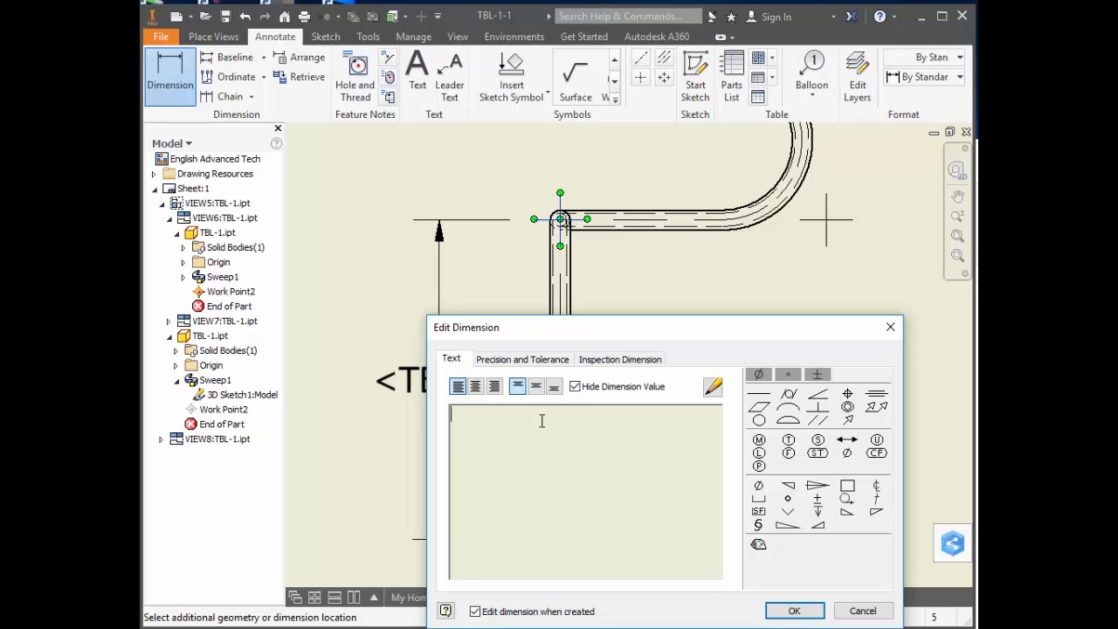
type("A")
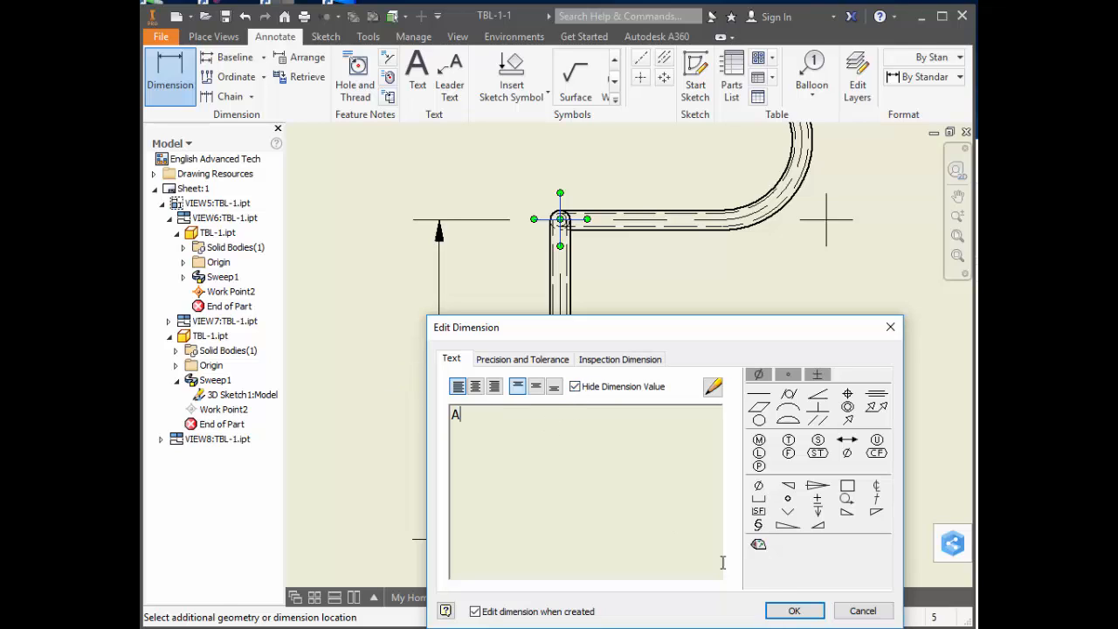
left_click(792, 610)
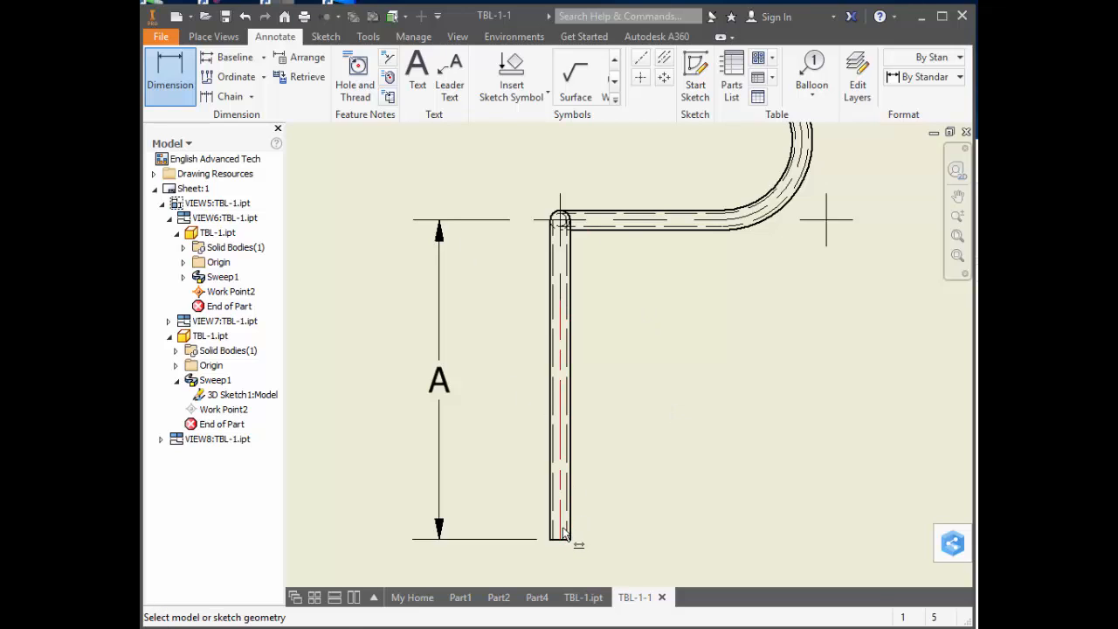
Dimension the top view horizontally from the vertical leg's centerline to the work point mark, replacing the hidden value with the letter B.
left_click(570, 535)
left_click(825, 235)
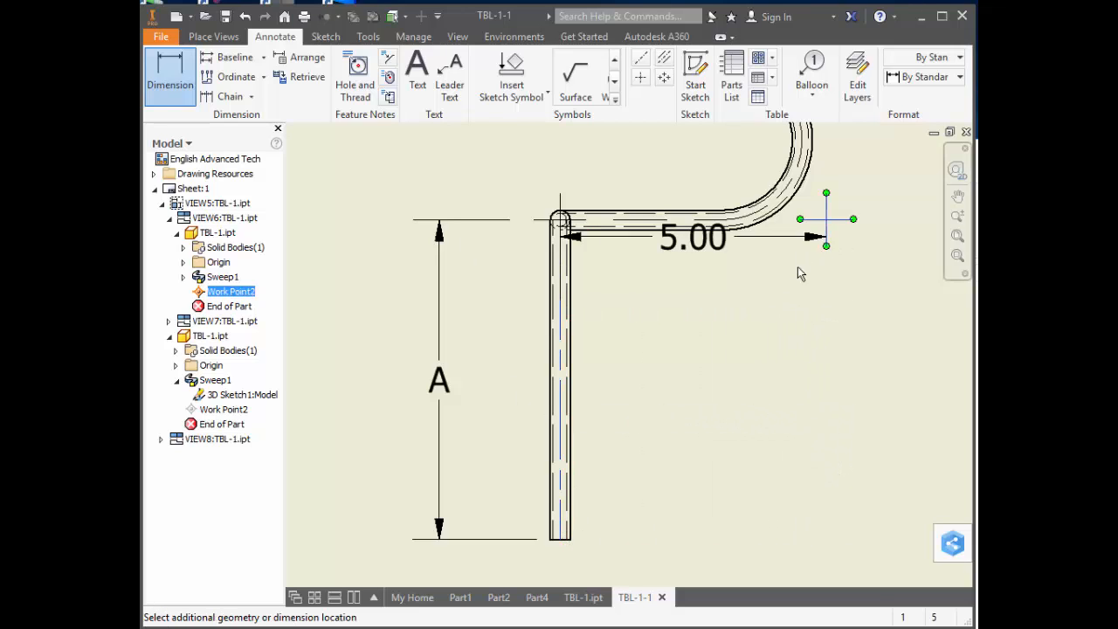
left_click(761, 333)
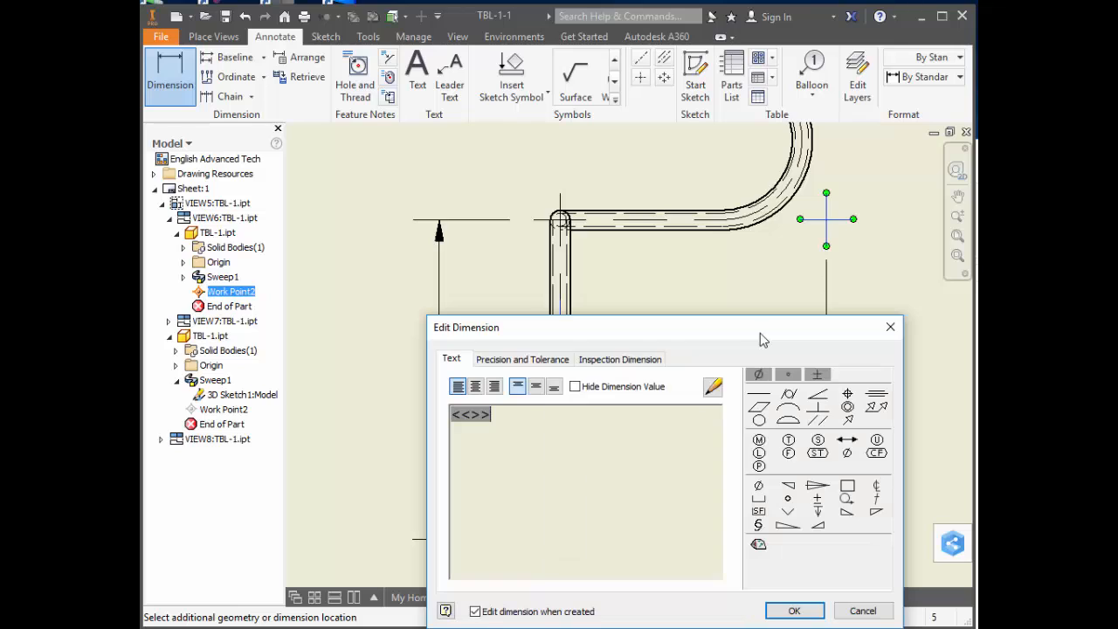
left_click(575, 387)
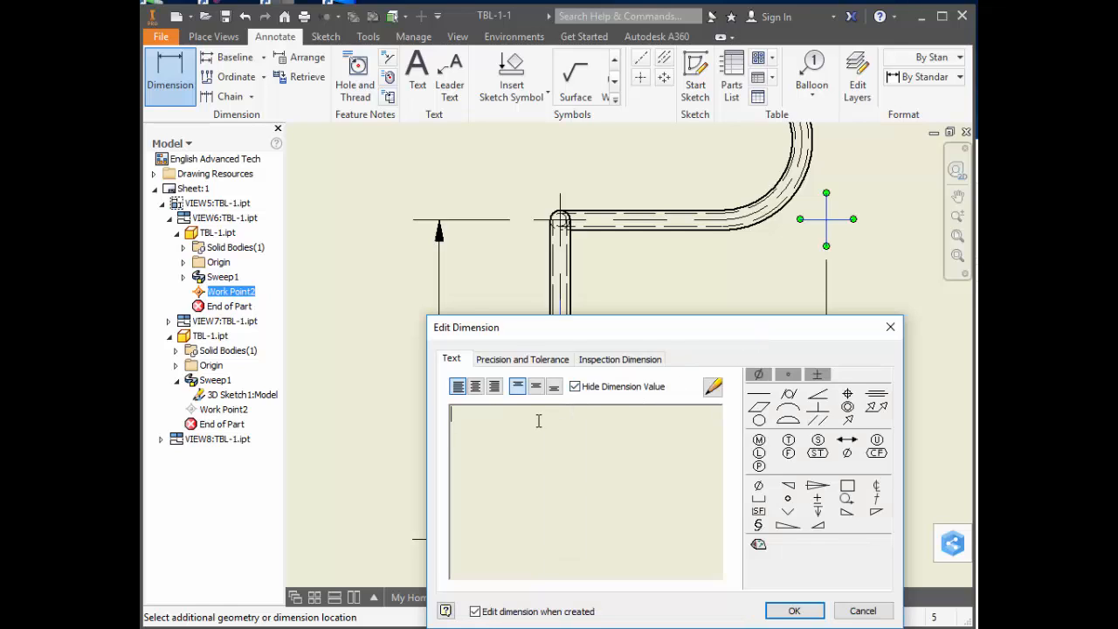
type("b")
key("BackSpace")
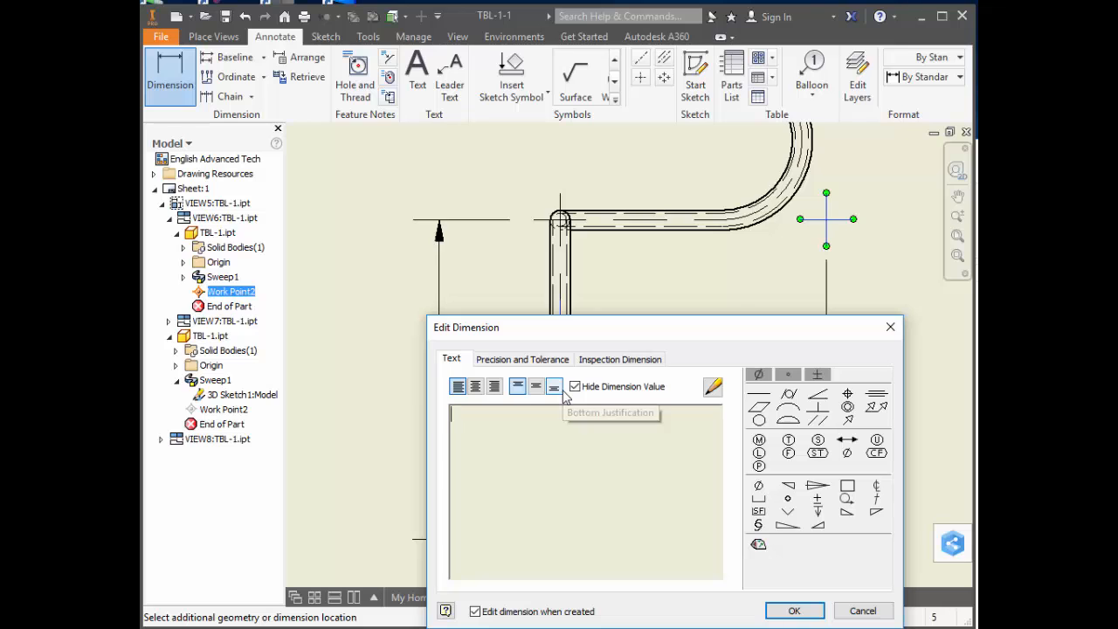
type("B")
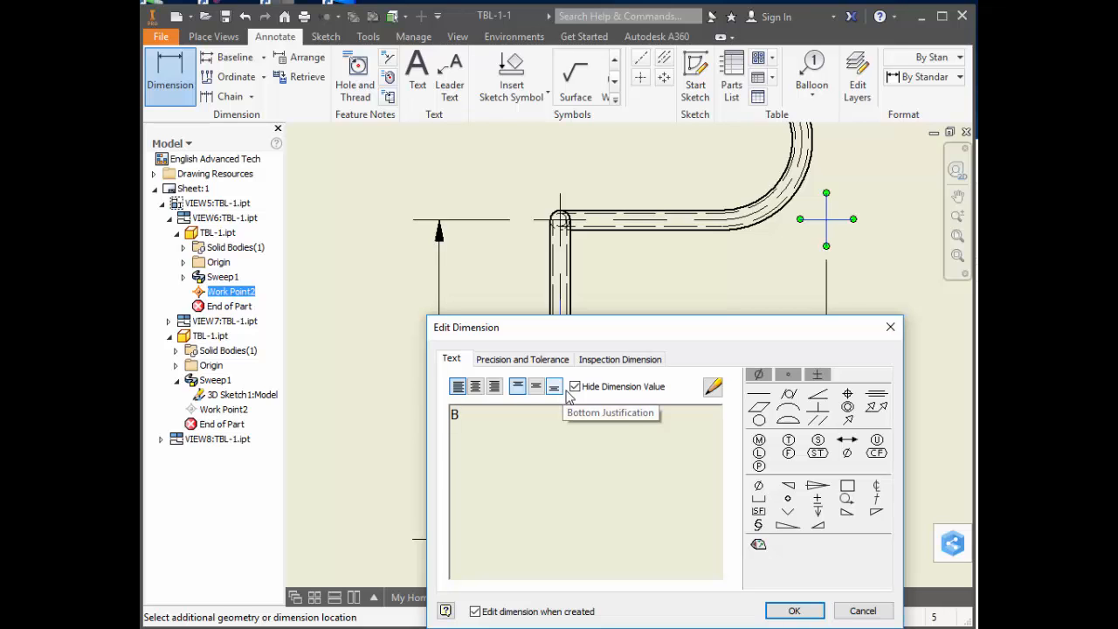
left_click(794, 610)
Place an aligned dimension beside the top view's slanted leg, from its open end to the work point mark.
mouse_move(794, 314)
middle_mouse_down()
mouse_move(714, 374)
mouse_move(659, 504)
middle_mouse_up()
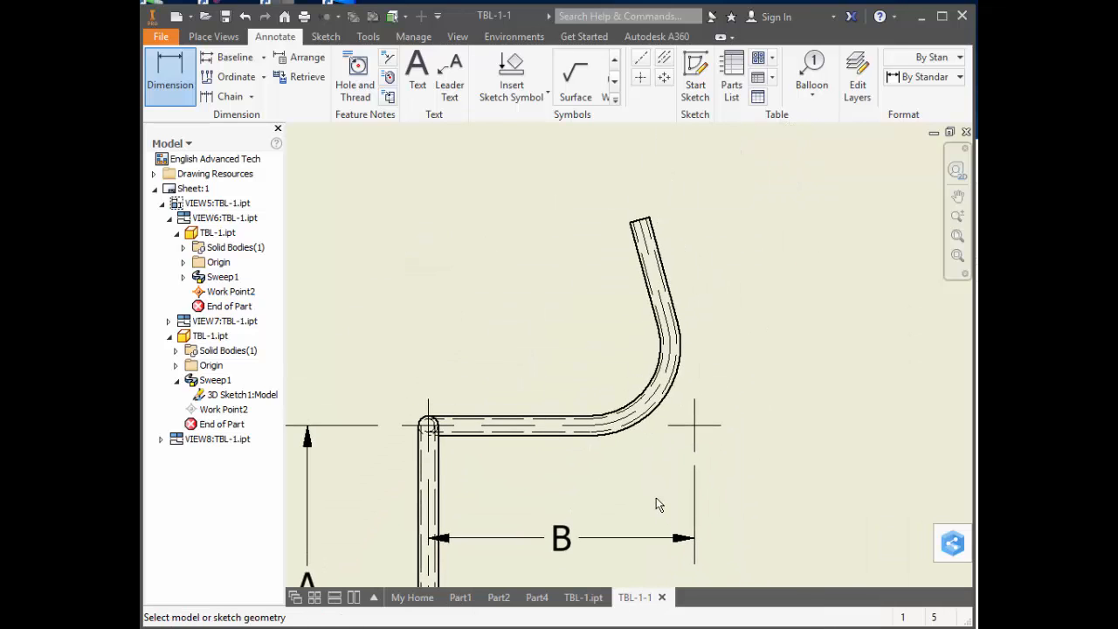
left_click(644, 248)
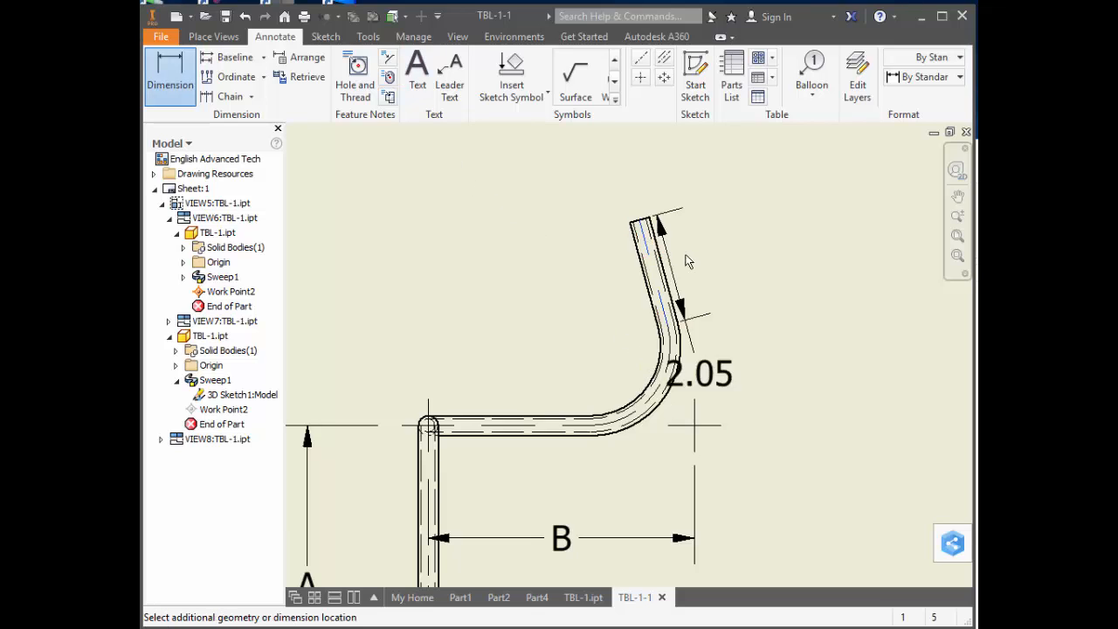
right_click(661, 320)
left_click(720, 372)
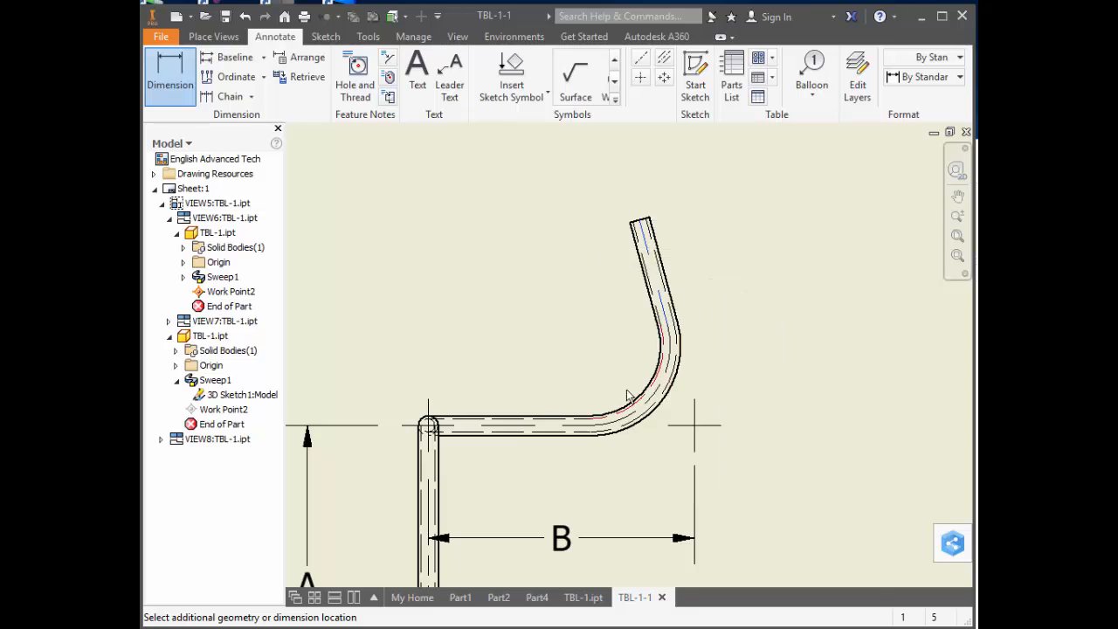
left_click(561, 432)
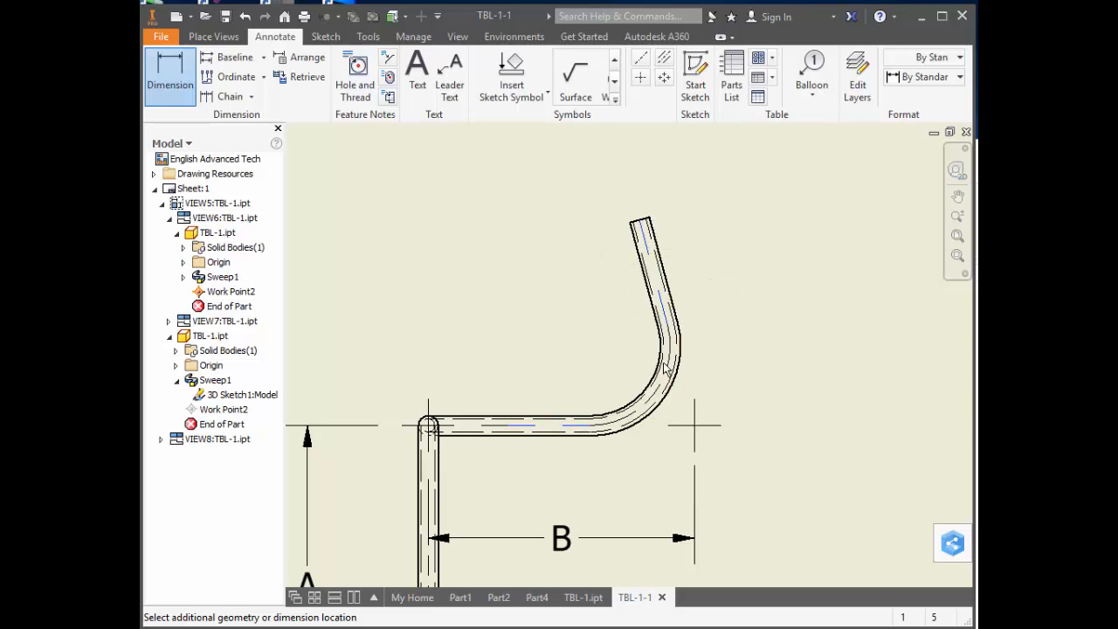
left_click(649, 220)
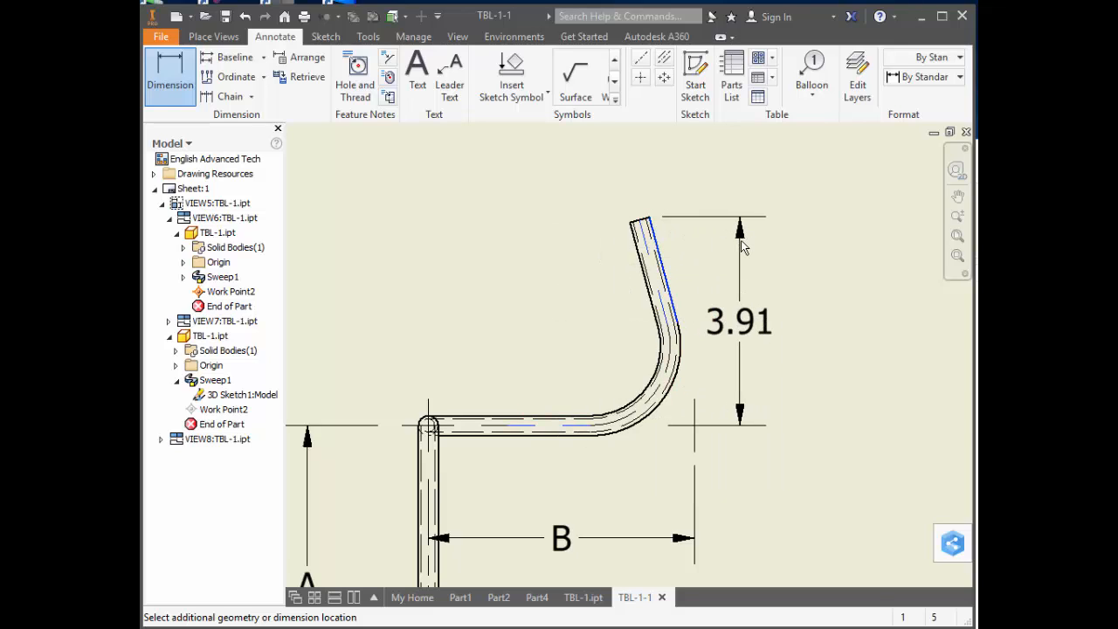
right_click(795, 250)
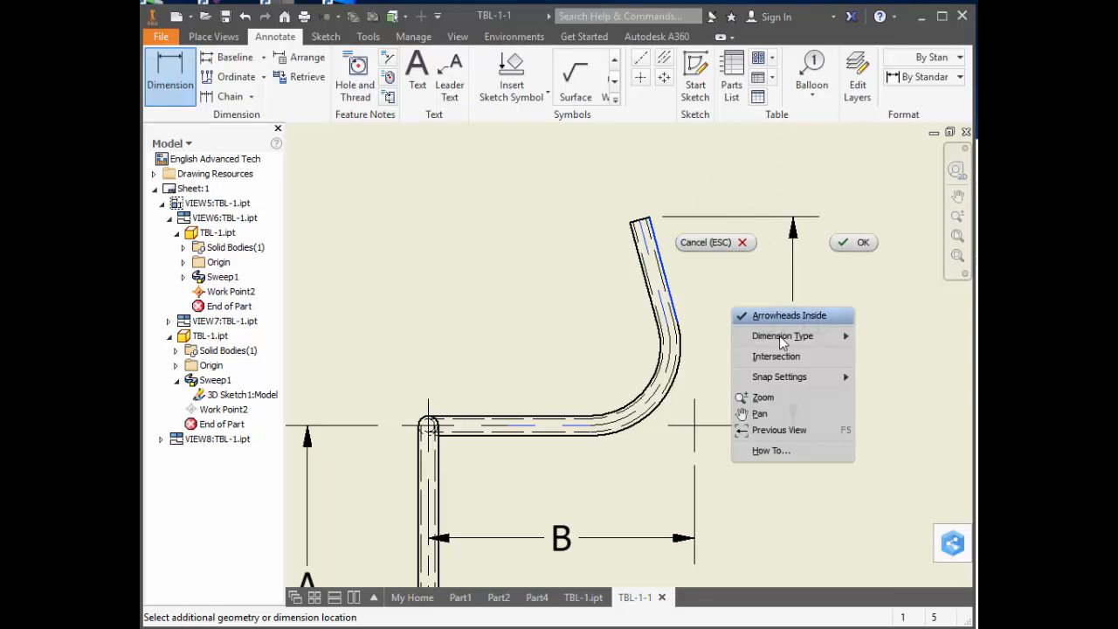
mouse_move(786, 336)
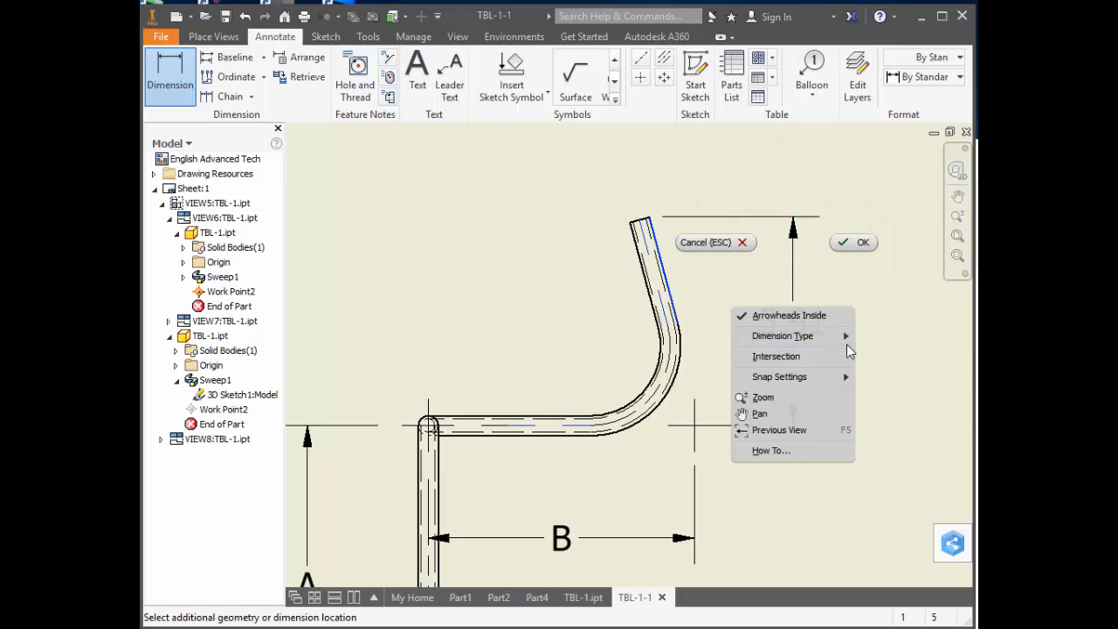
left_click(886, 368)
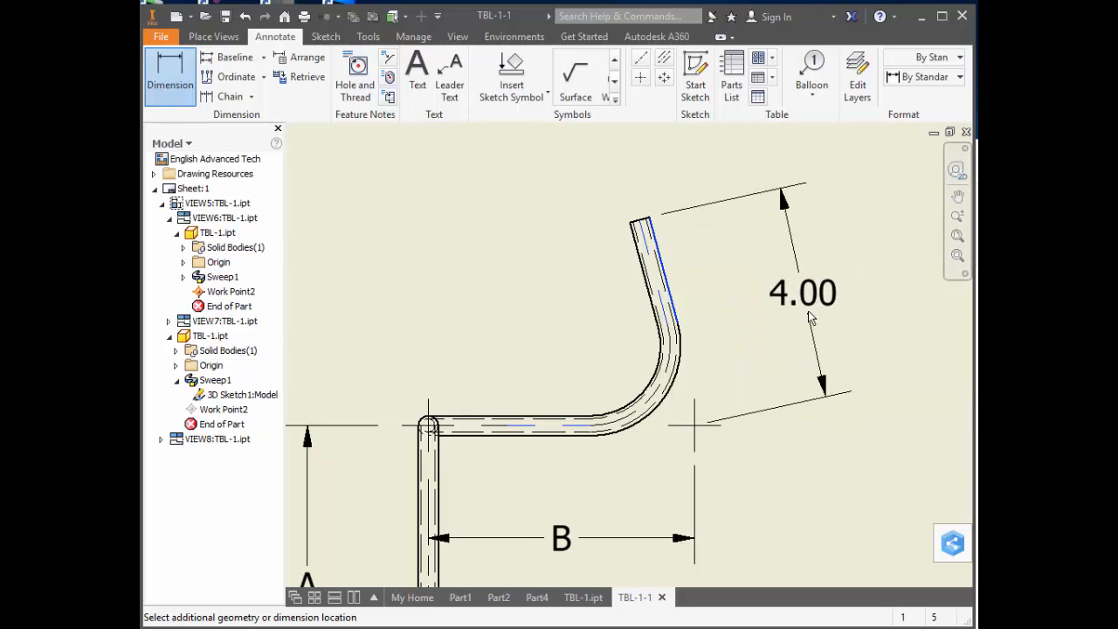
left_click(808, 319)
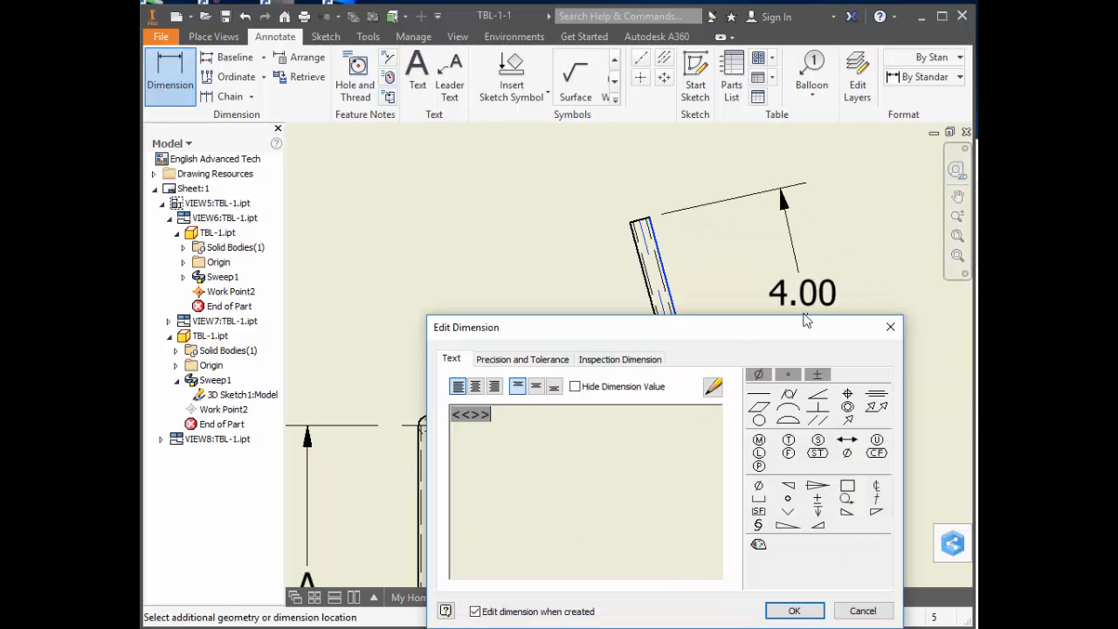
Hide the slanted leg dimension's value and show the letter C instead.
left_click(574, 387)
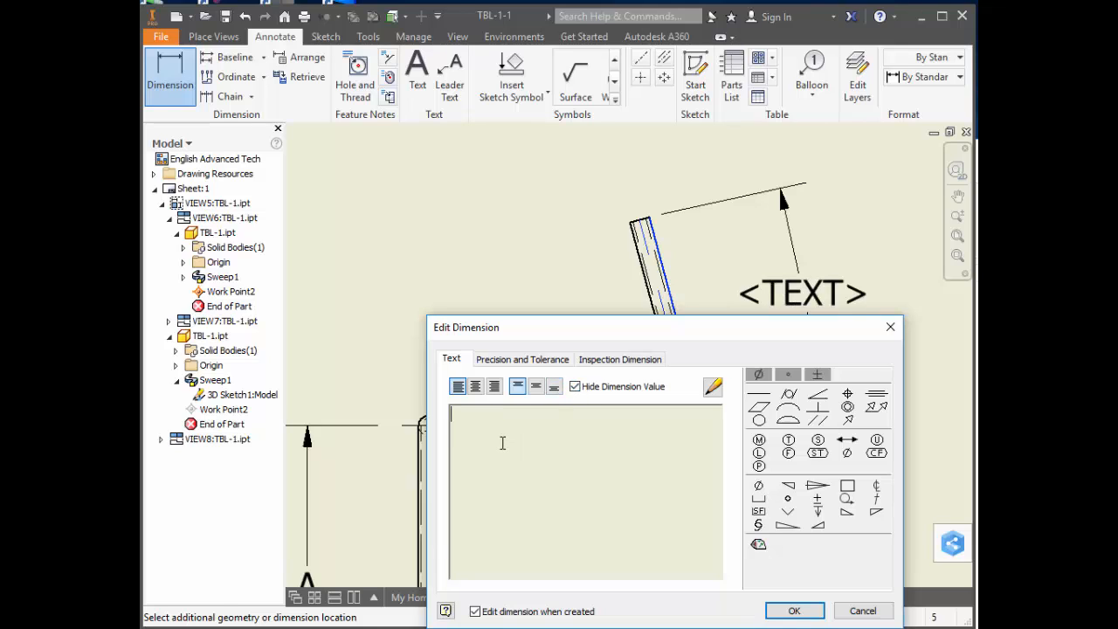
type("C")
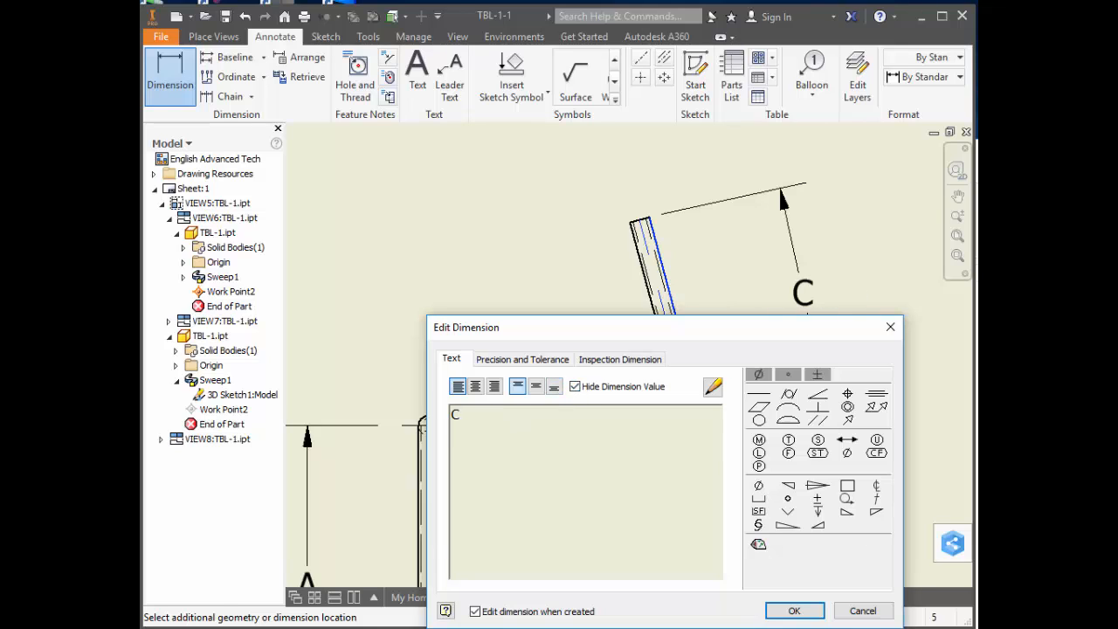
left_click(794, 611)
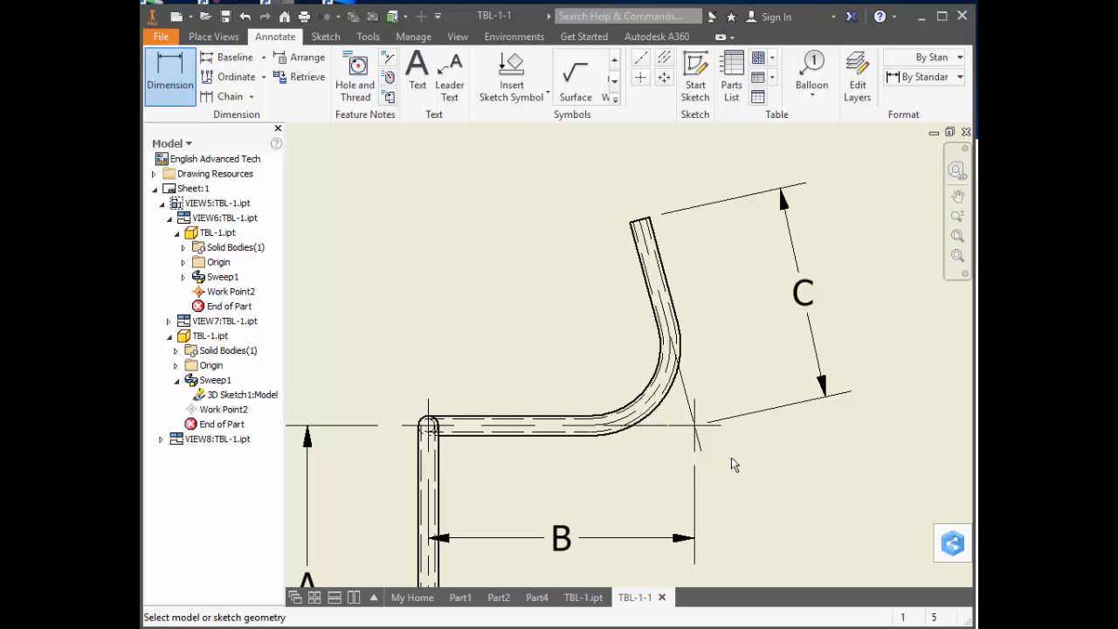
Insert an empty table with 4 columns and 5 data rows beside the projected side view.
scroll(731, 457, "up", 3)
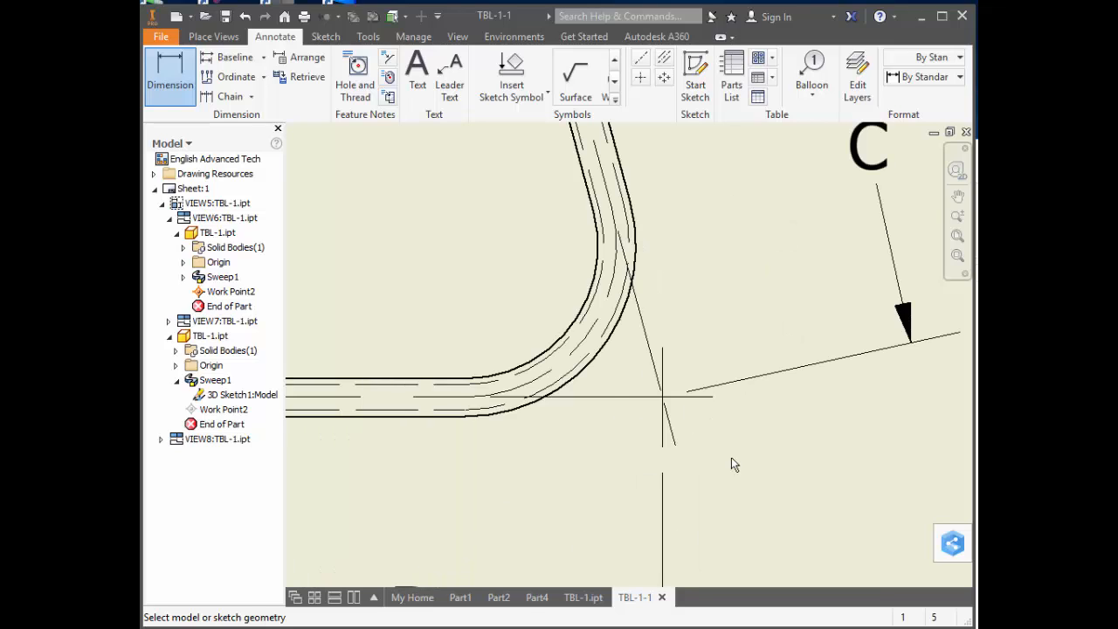
scroll(731, 457, "down", 2)
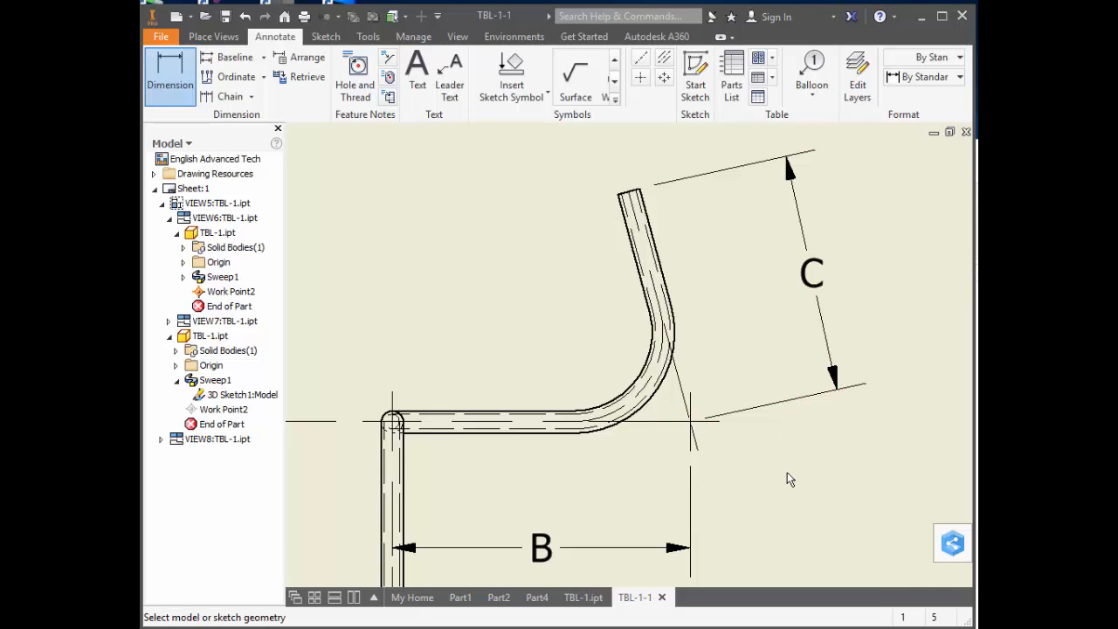
scroll(789, 479, "down", 5)
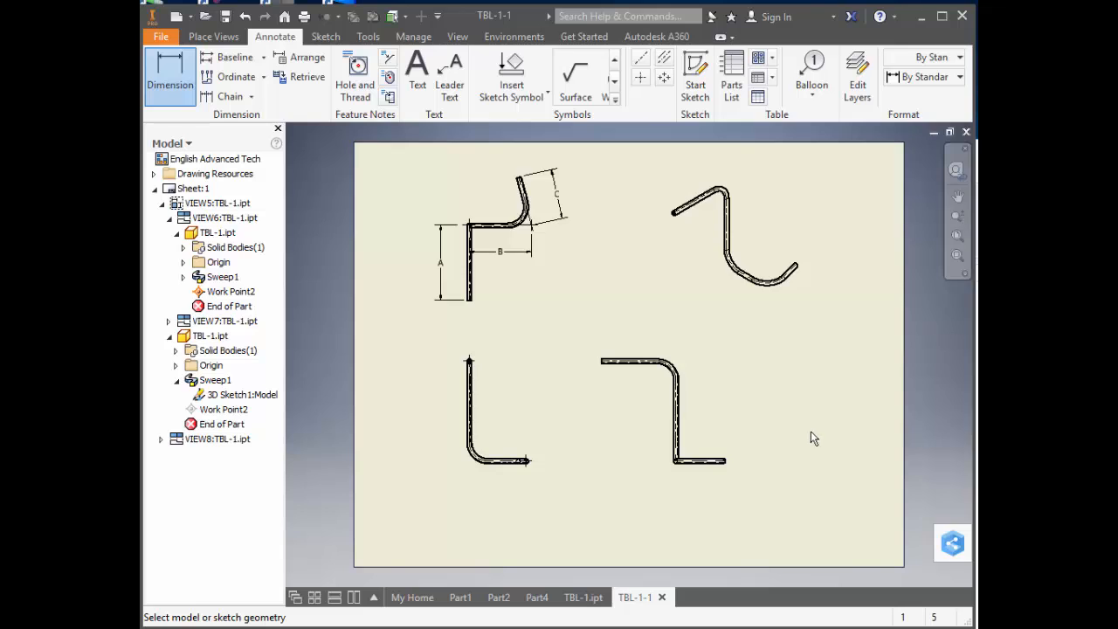
scroll(811, 438, "up", 3)
middle_click_drag(824, 404, 619, 399)
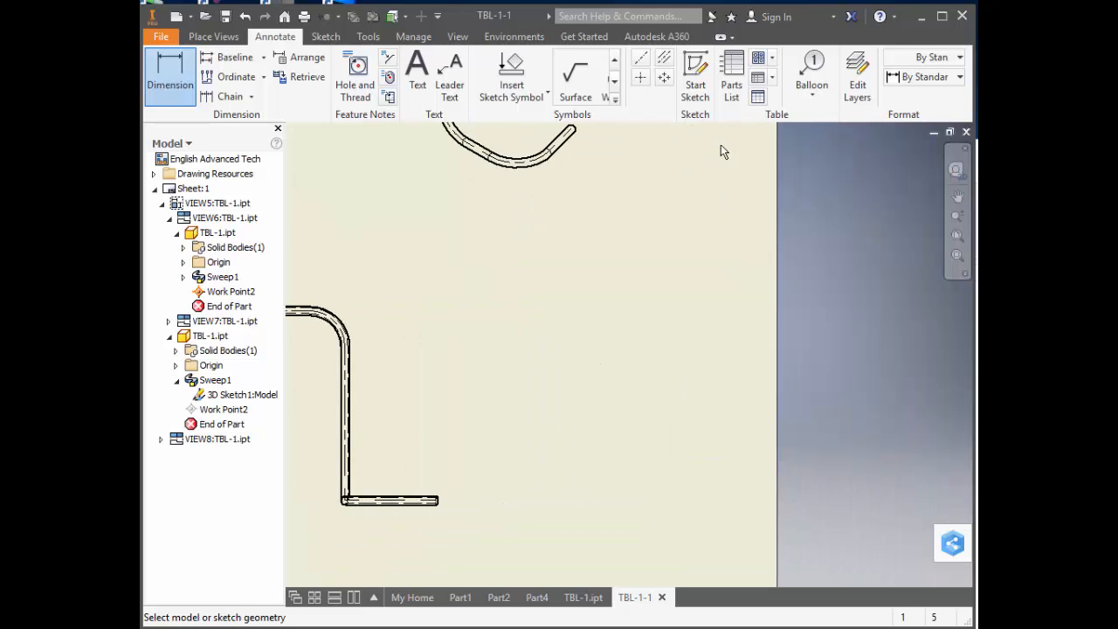
left_click(758, 97)
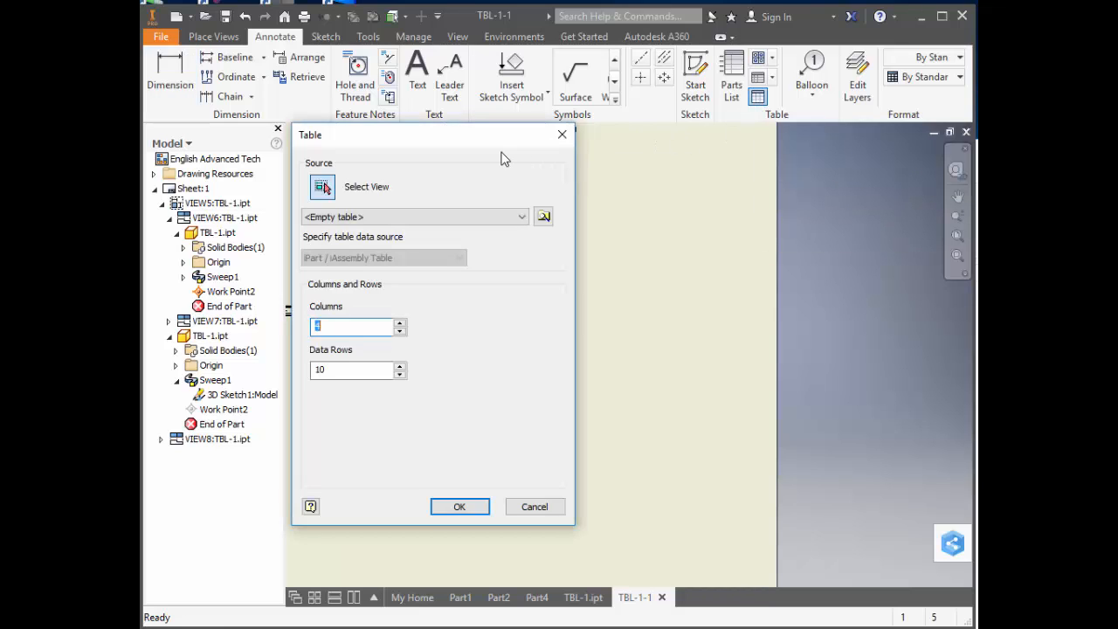
left_click_drag(470, 138, 668, 145)
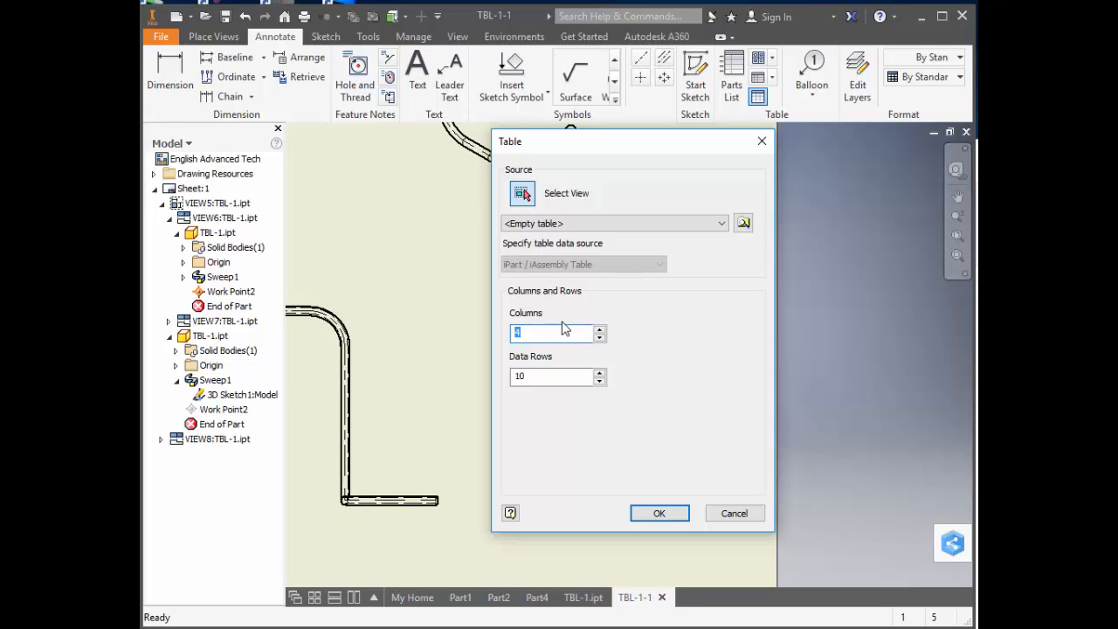
left_click_drag(530, 376, 506, 376)
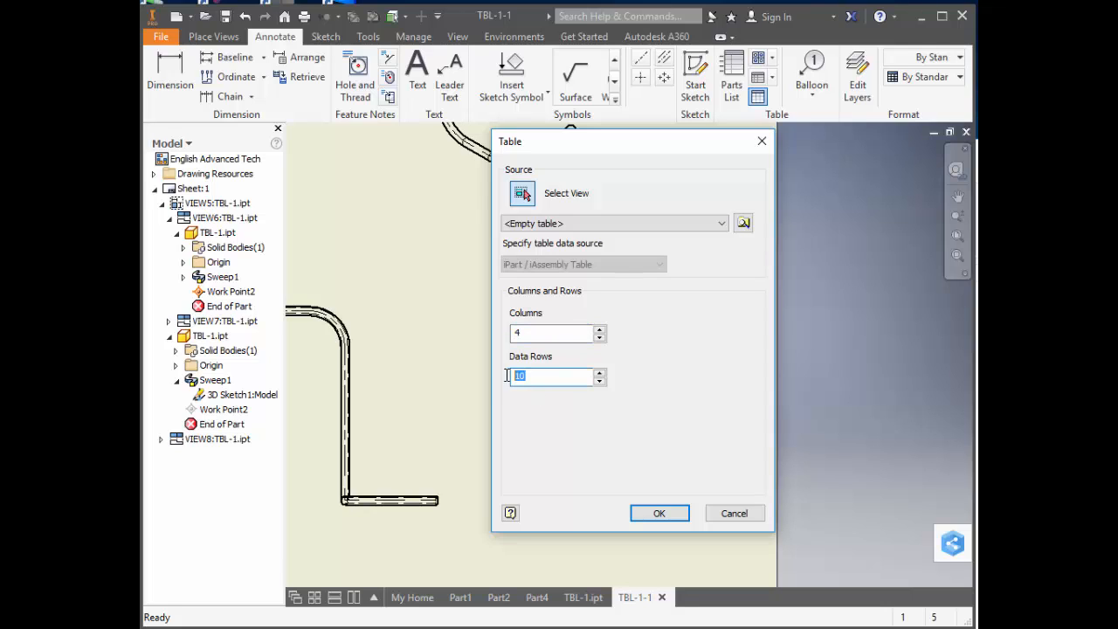
type("5")
left_click(673, 512)
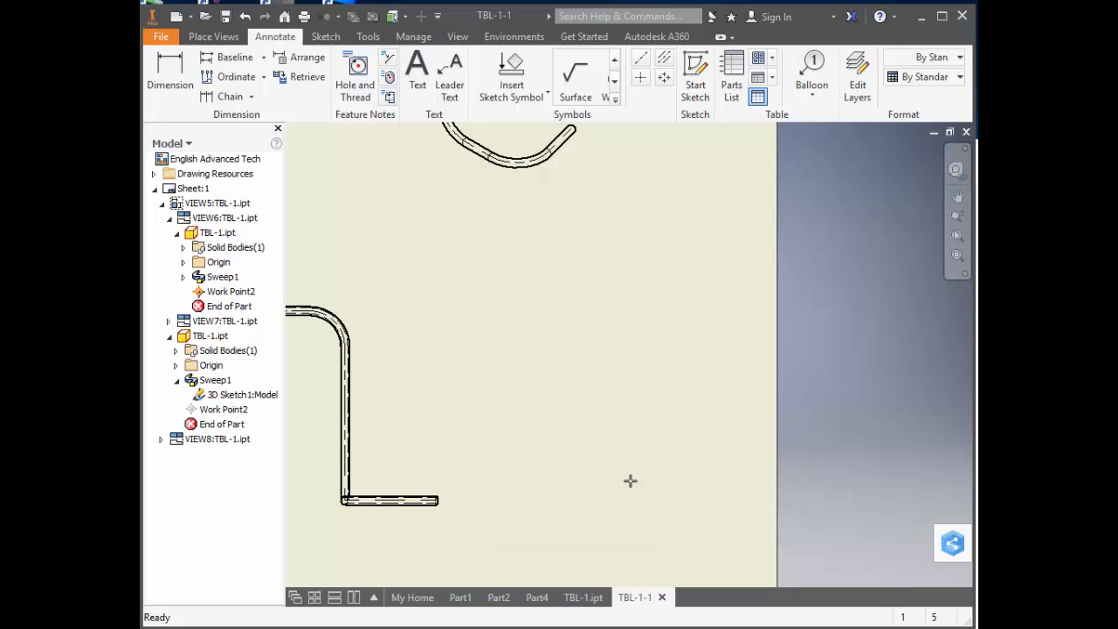
left_click(385, 301)
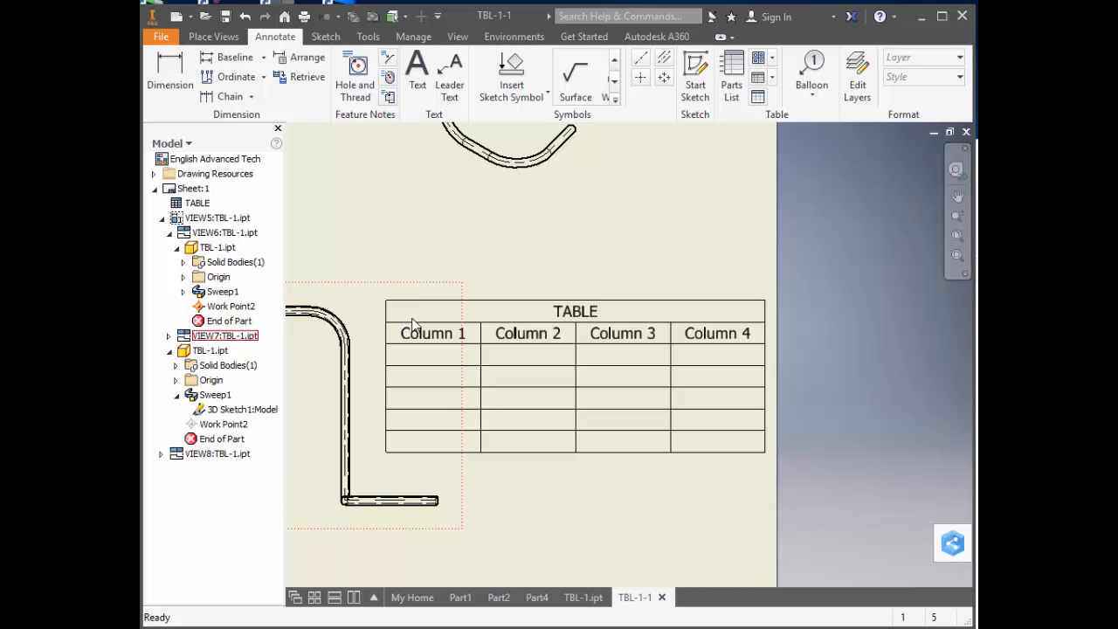
Open the new table for editing and turn off its title in the table layout.
double_click(530, 322)
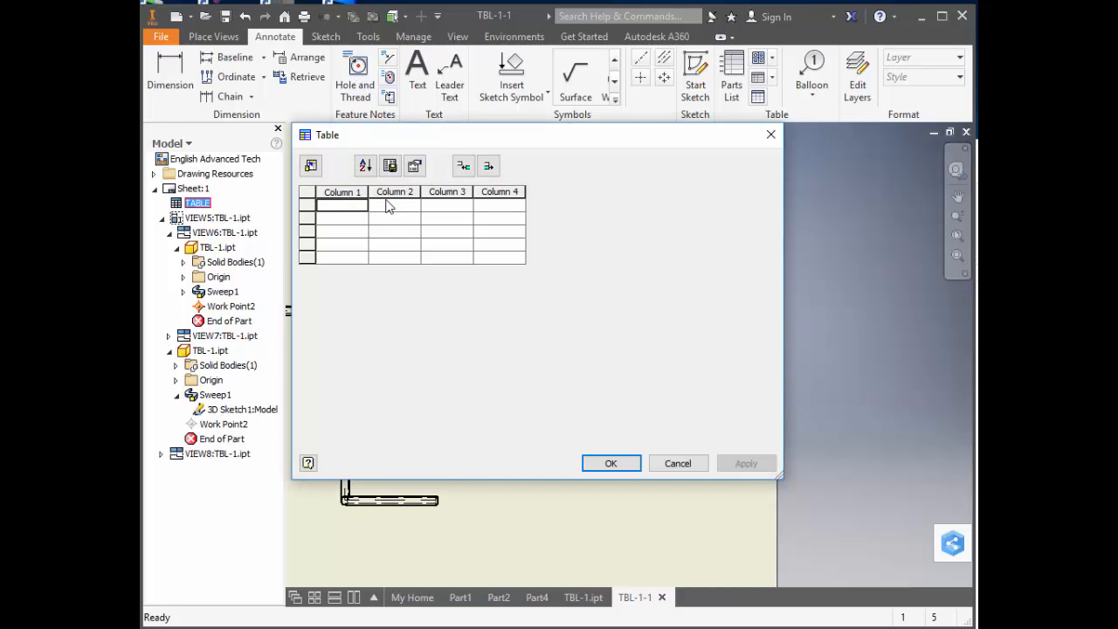
left_click(414, 165)
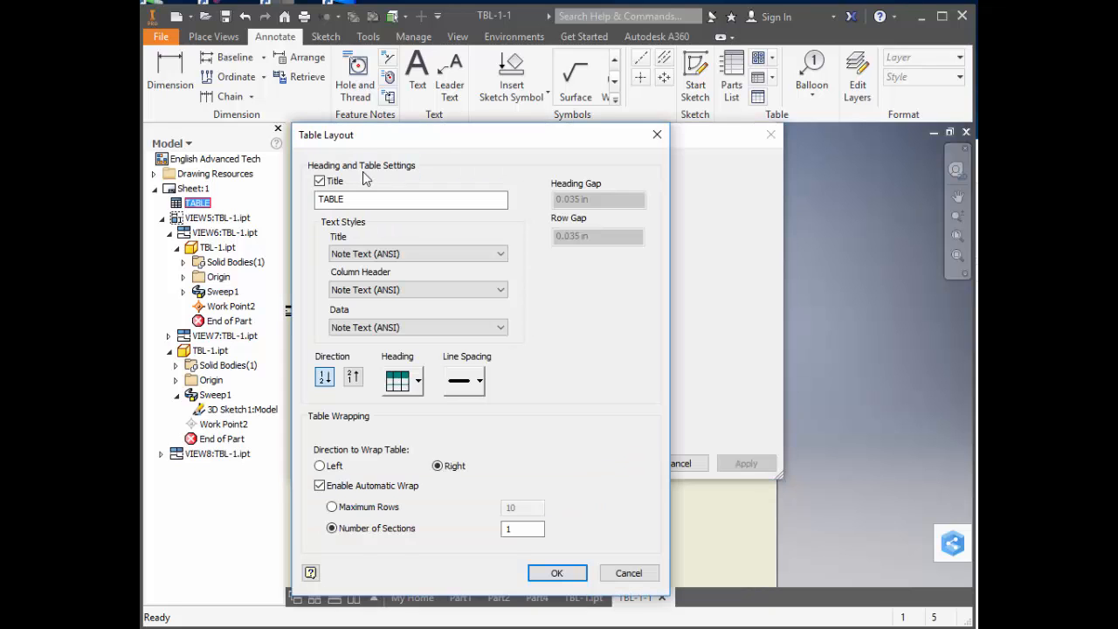
left_click(320, 181)
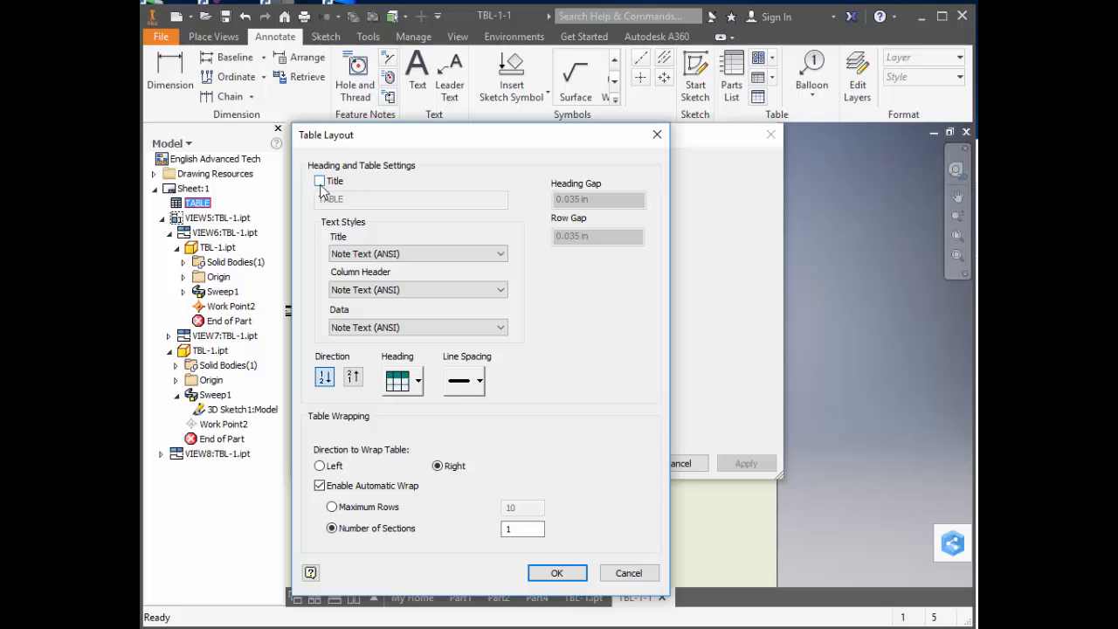
left_click(570, 573)
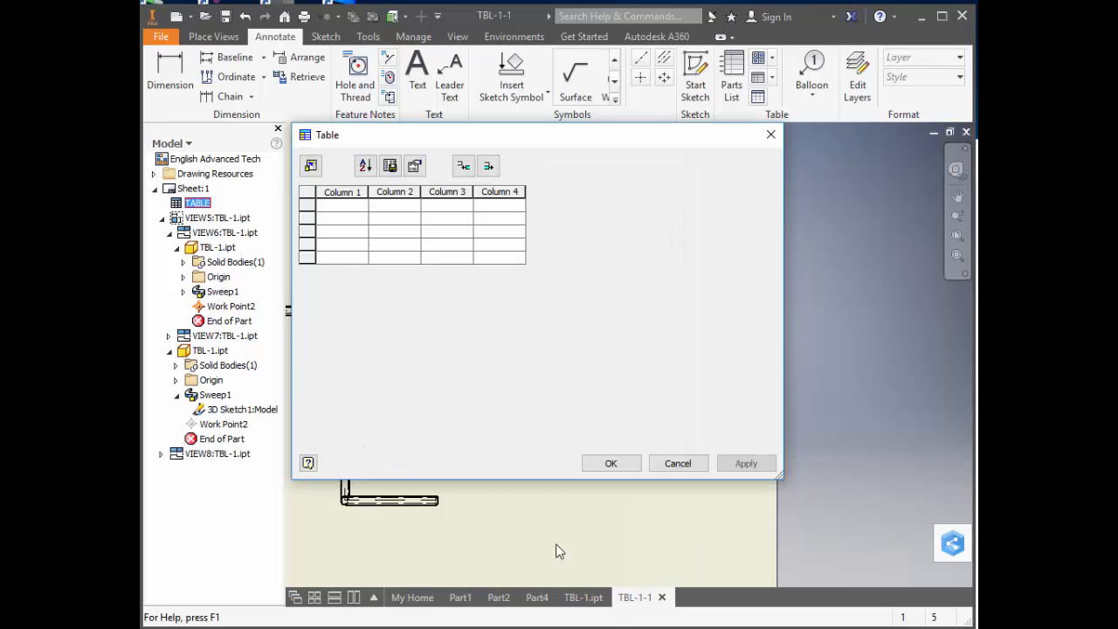
Change the heading of the table's first column to Part No.
left_click(350, 193)
right_click(352, 196)
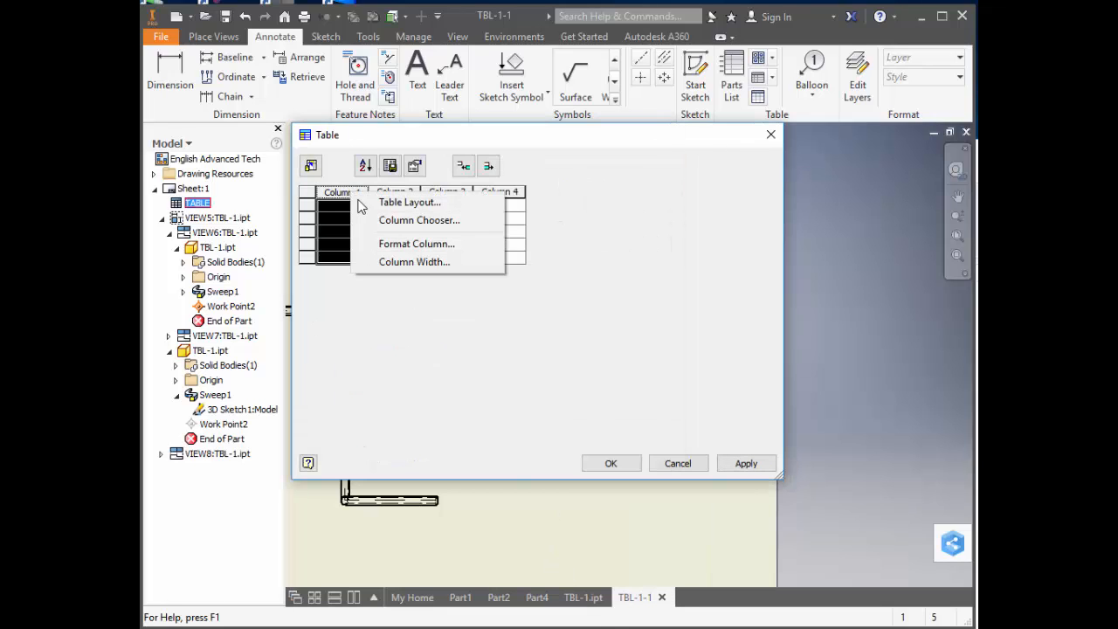
left_click(382, 244)
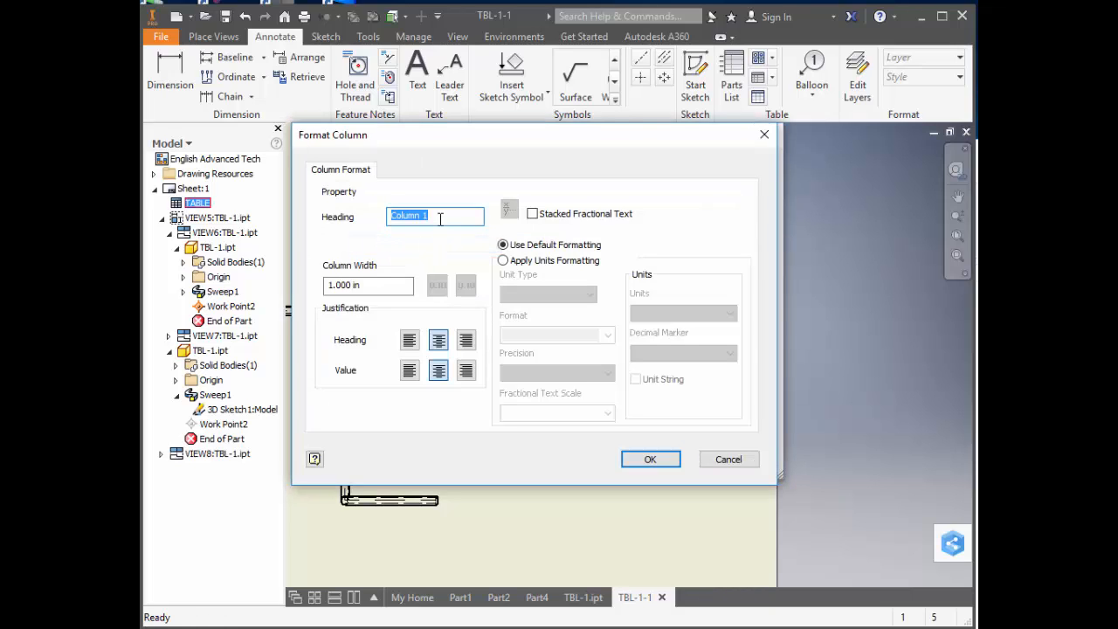
type("Part No")
left_click(654, 464)
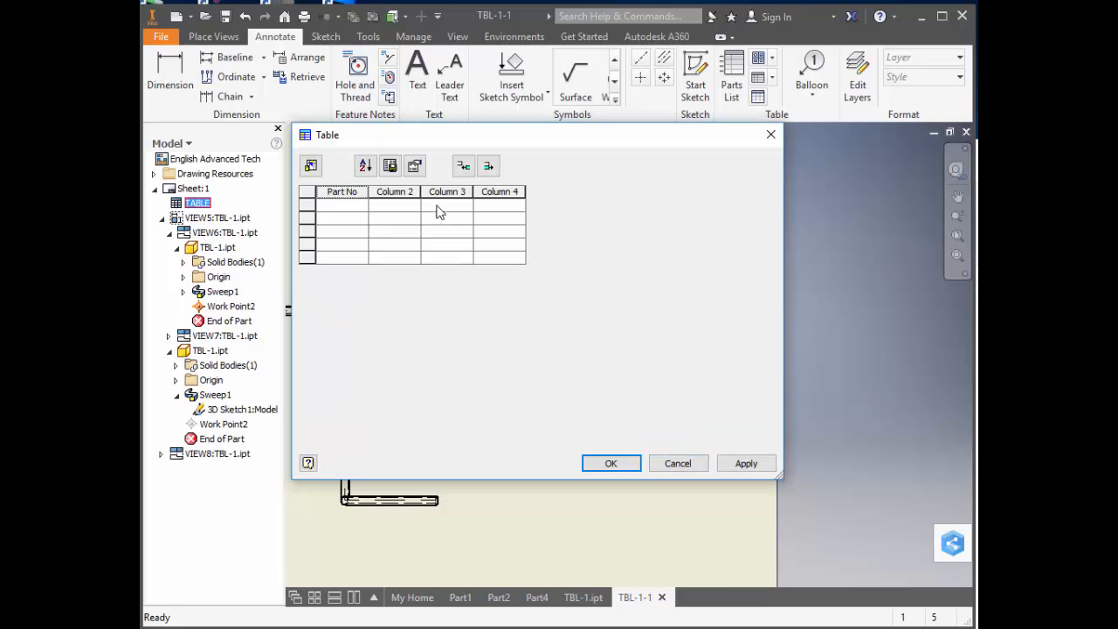
Change the heading of the table's second column to A.
left_click(395, 191)
right_click(408, 196)
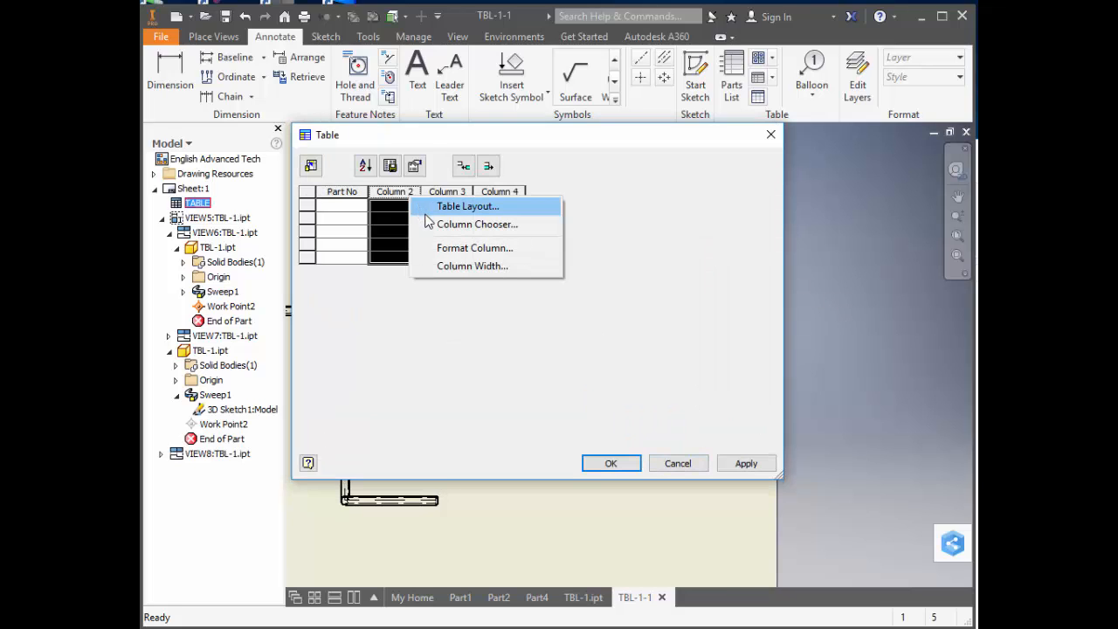
left_click(439, 248)
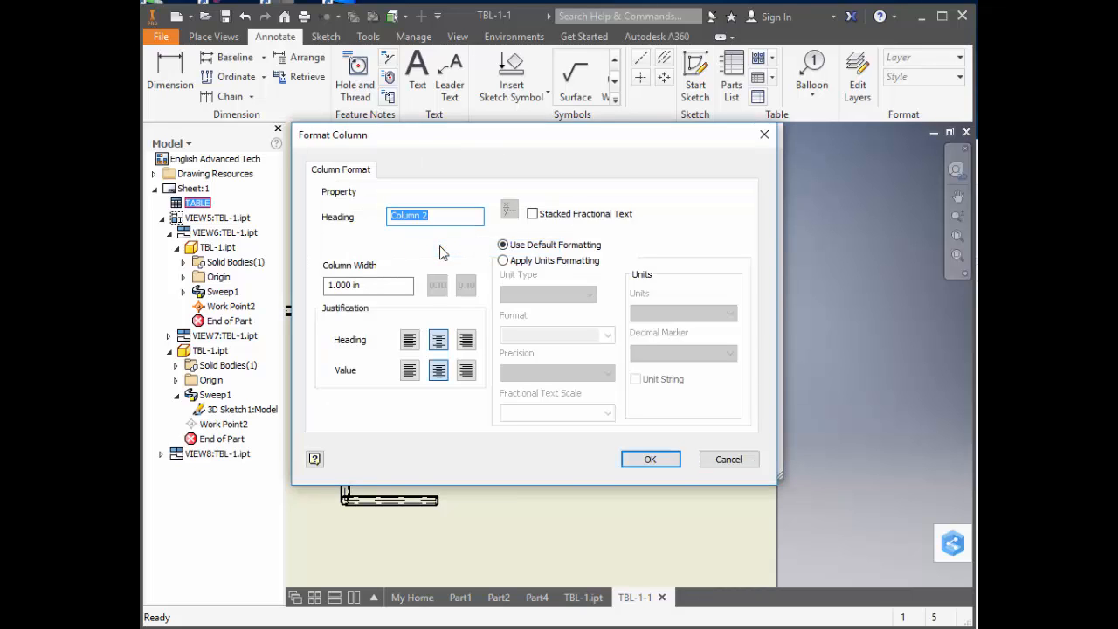
type("A")
left_click(651, 459)
Change the heading of the table's third column to B.
left_click(451, 192)
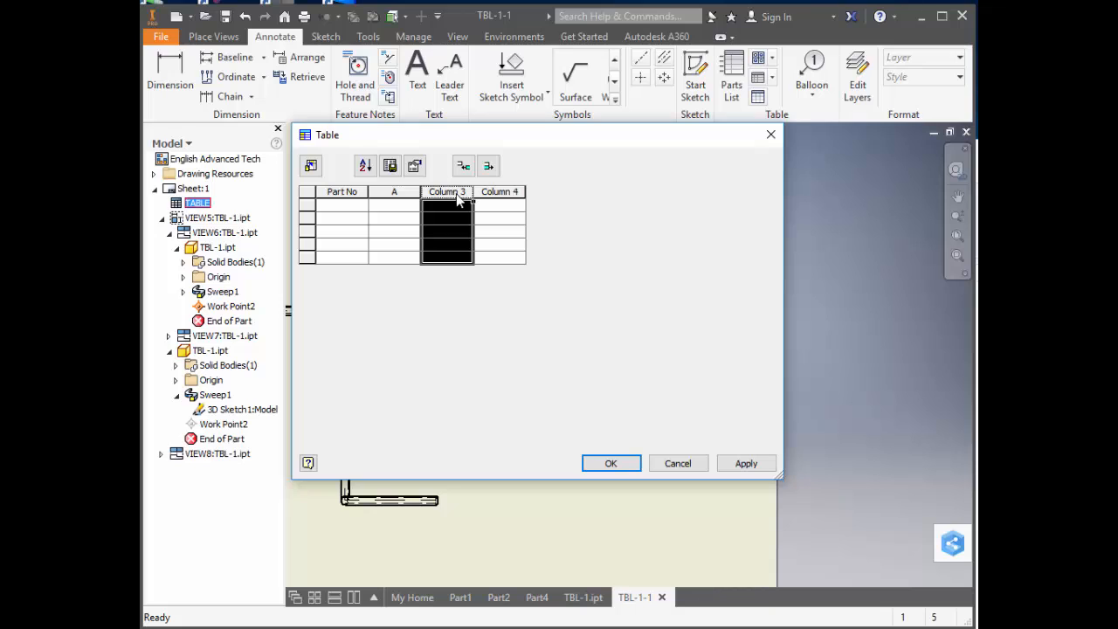
right_click(456, 197)
left_click(478, 245)
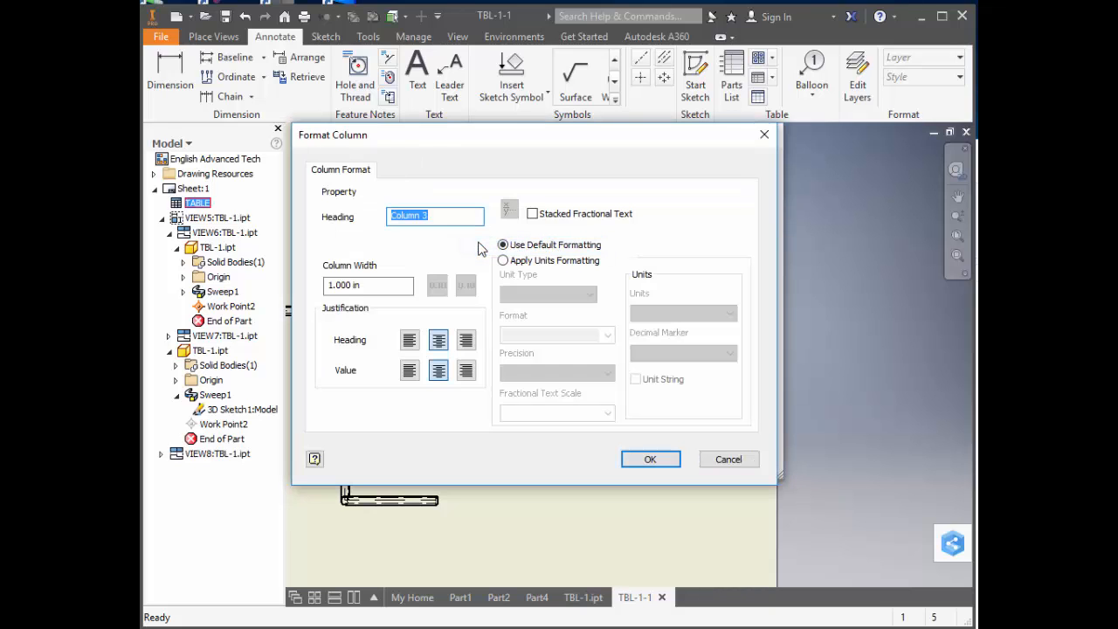
type("B")
left_click(662, 459)
Change the heading of the table's fourth column to C.
right_click(507, 201)
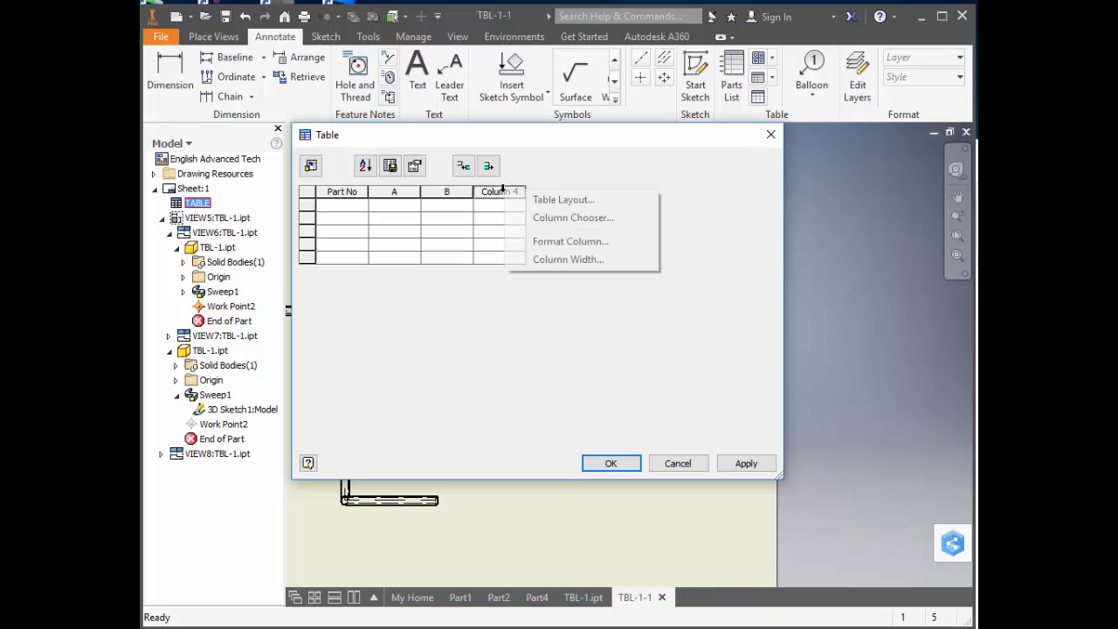
left_click(529, 244)
type("C")
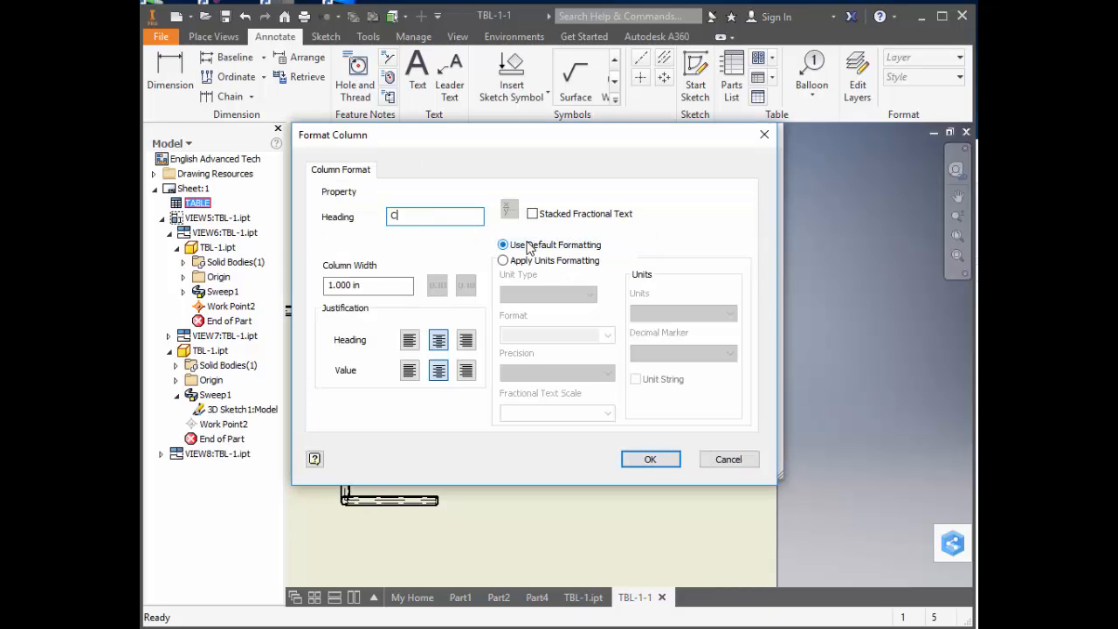
left_click(651, 459)
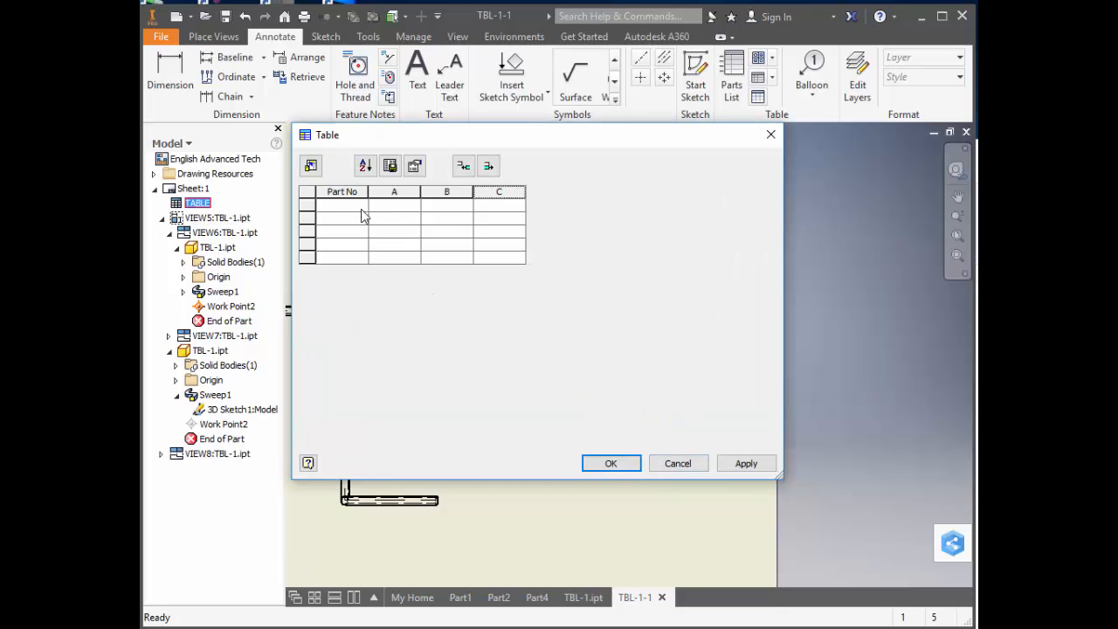
left_click(338, 209)
type("3750608050375")
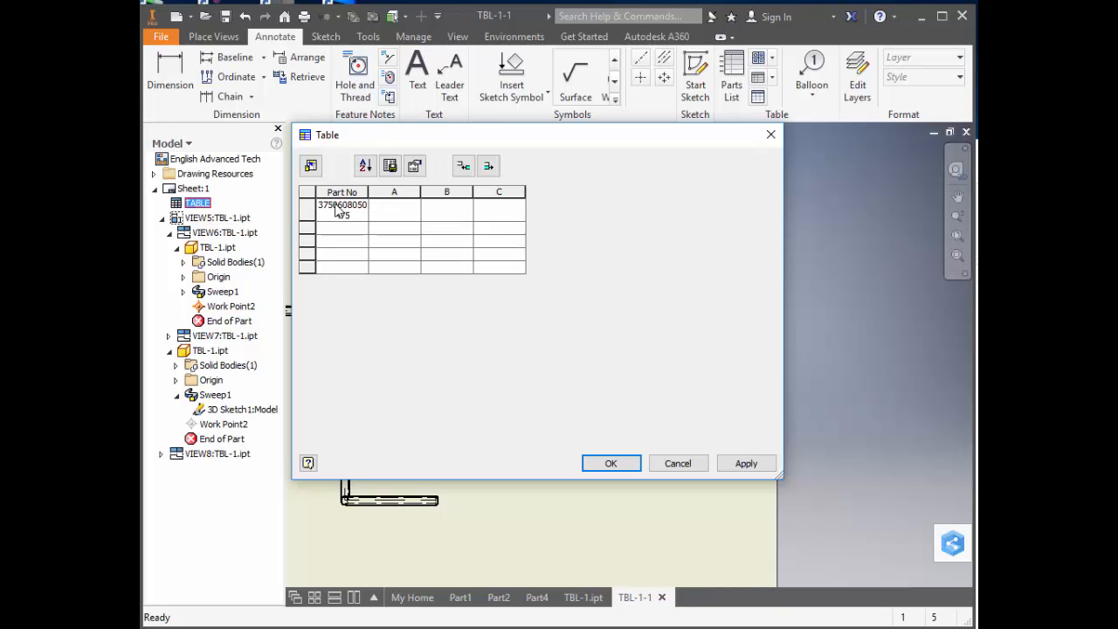
key("Tab")
Fill the first data row with 6.00 under A, 5.00 under B and 4.00 under C, and apply the table edits.
type("6.00")
key("Tab")
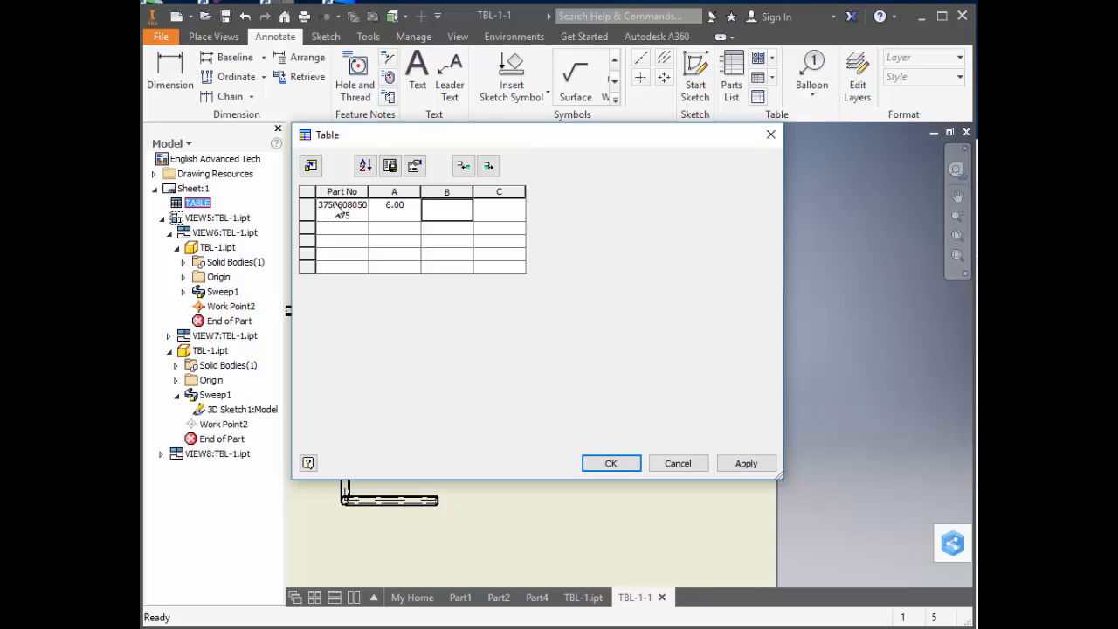
type("5")
key("Tab")
type("4")
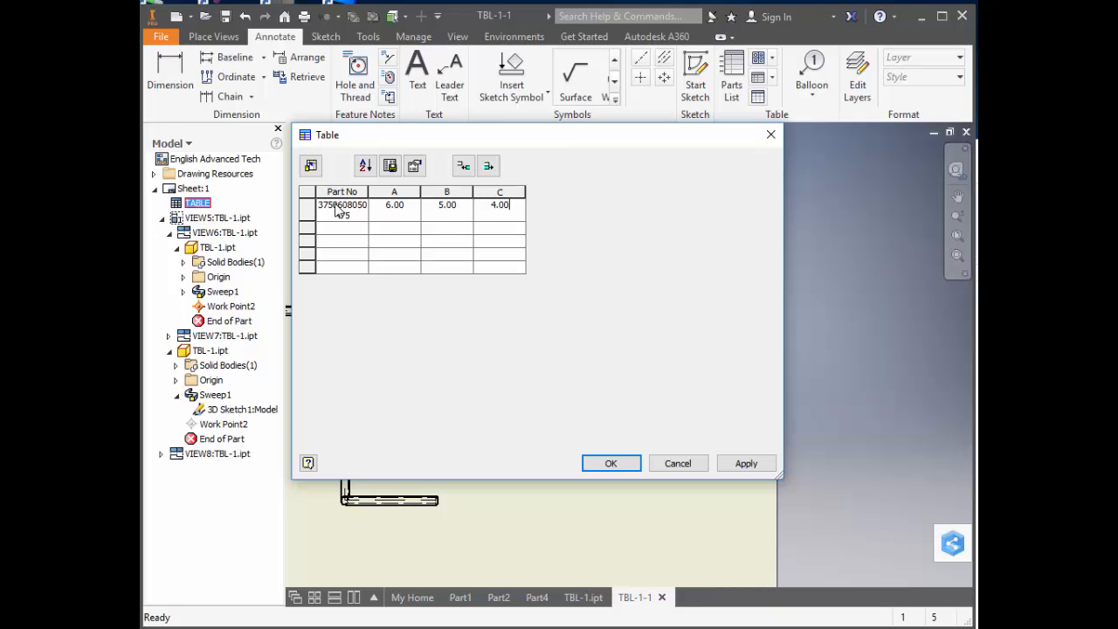
left_click(592, 461)
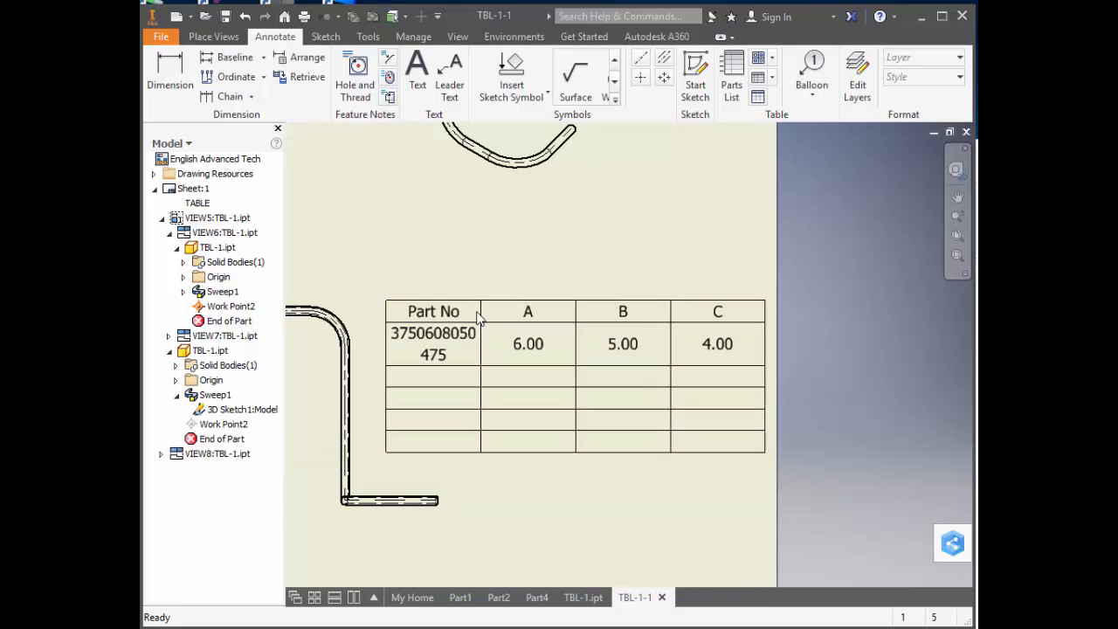
Widen the Part No column until its number fits on one line, and narrow columns A, B and C.
left_click_drag(477, 312, 511, 312)
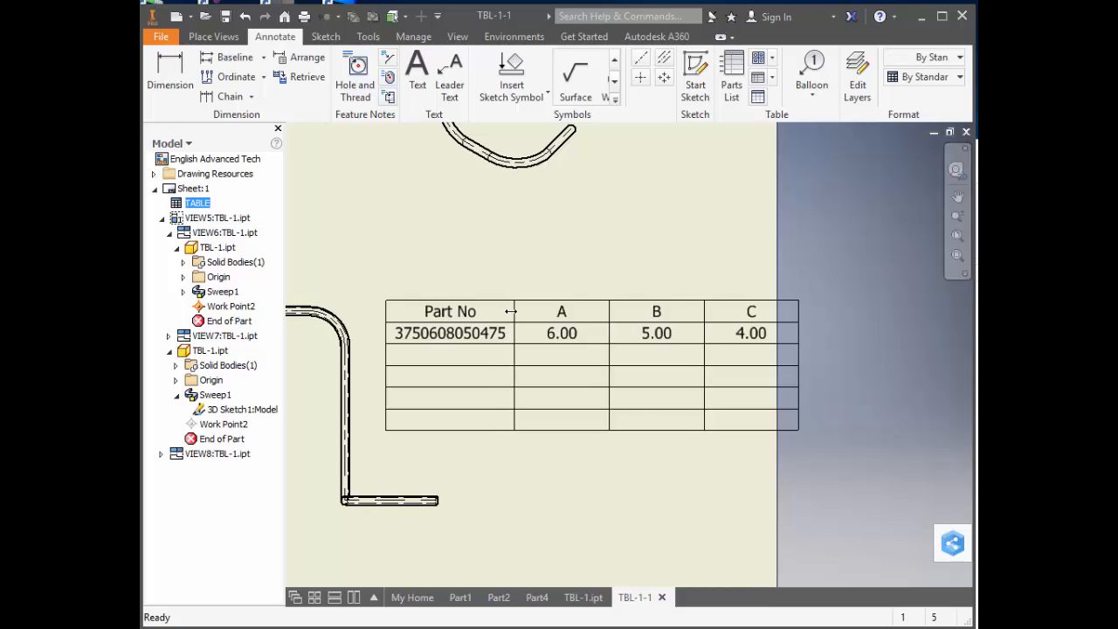
left_click_drag(609, 312, 558, 310)
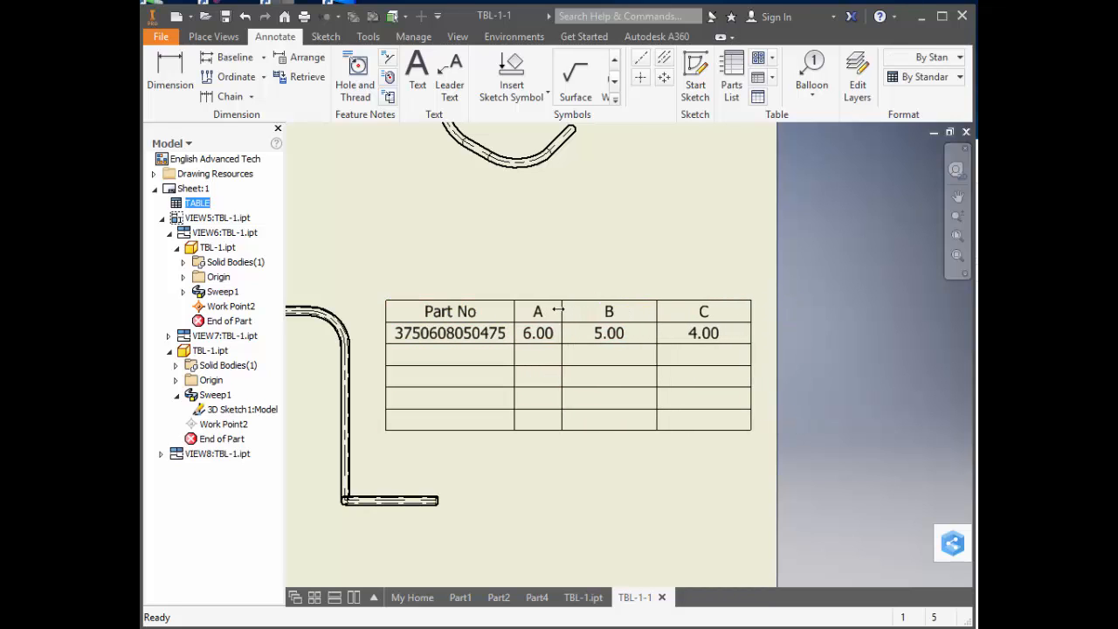
left_click_drag(657, 311, 612, 311)
left_click_drag(703, 311, 671, 311)
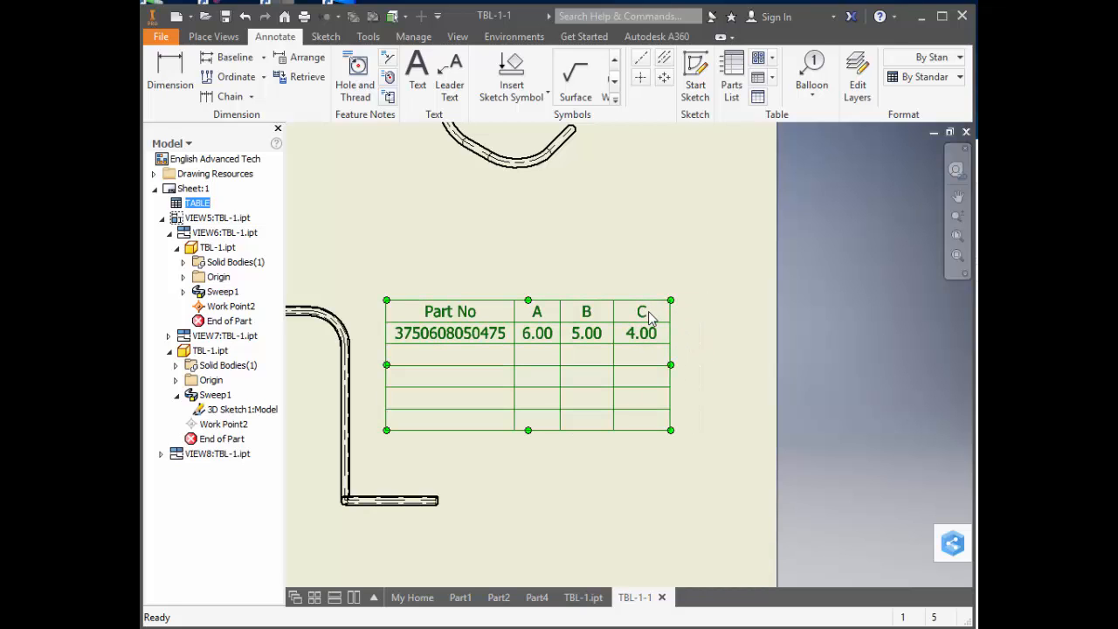
key("Escape")
Reopen the table for editing and add a new column named D after column C.
double_click(650, 315)
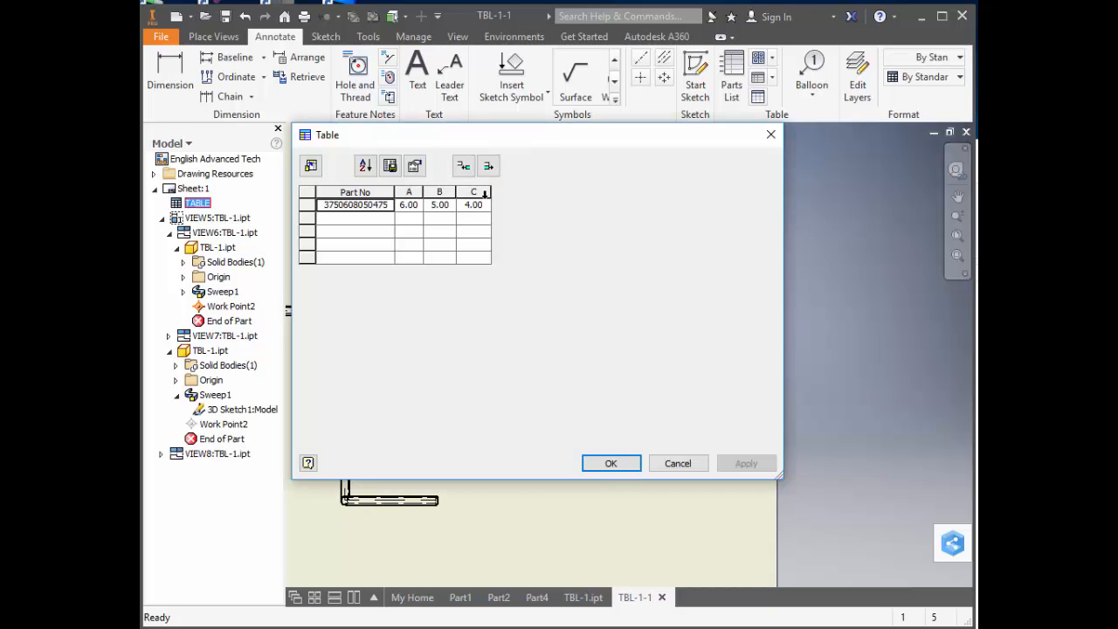
left_click(484, 193)
right_click(488, 199)
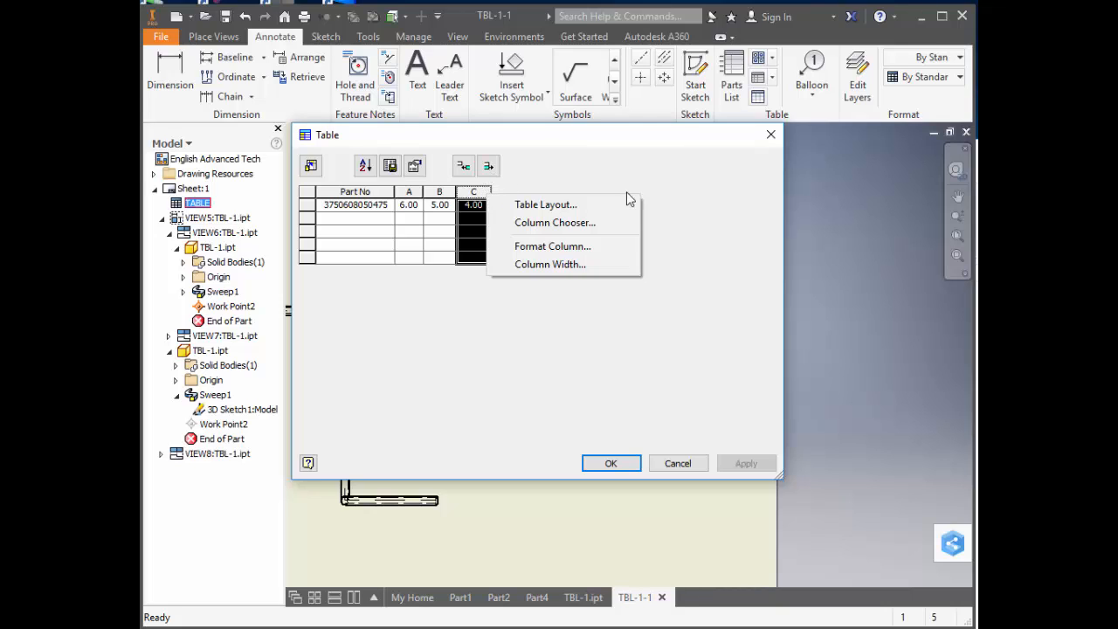
left_click(584, 161)
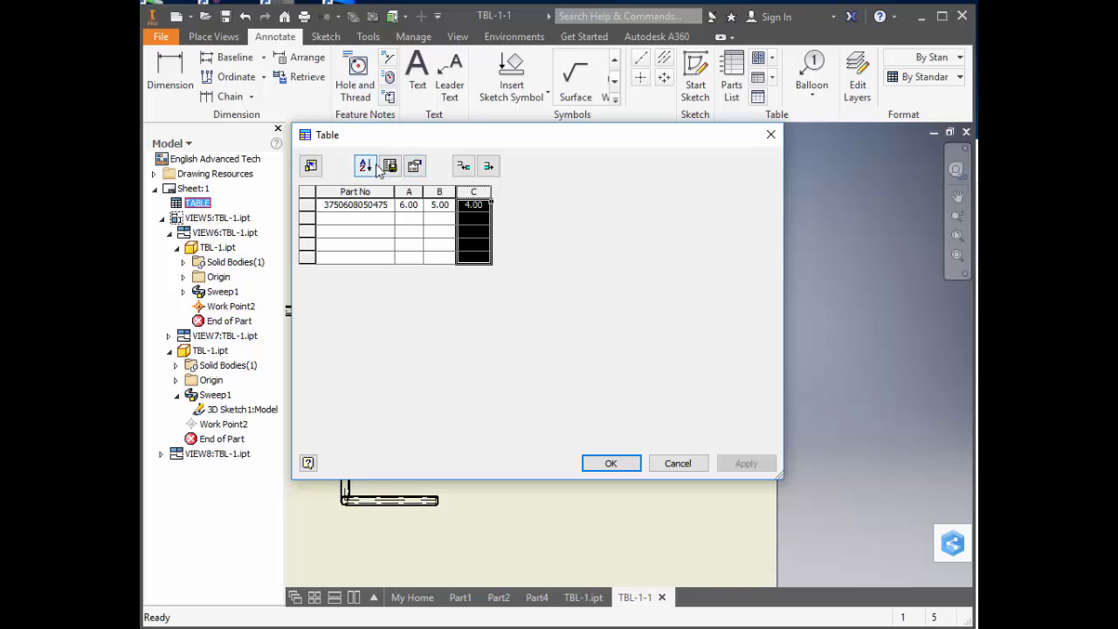
left_click(312, 167)
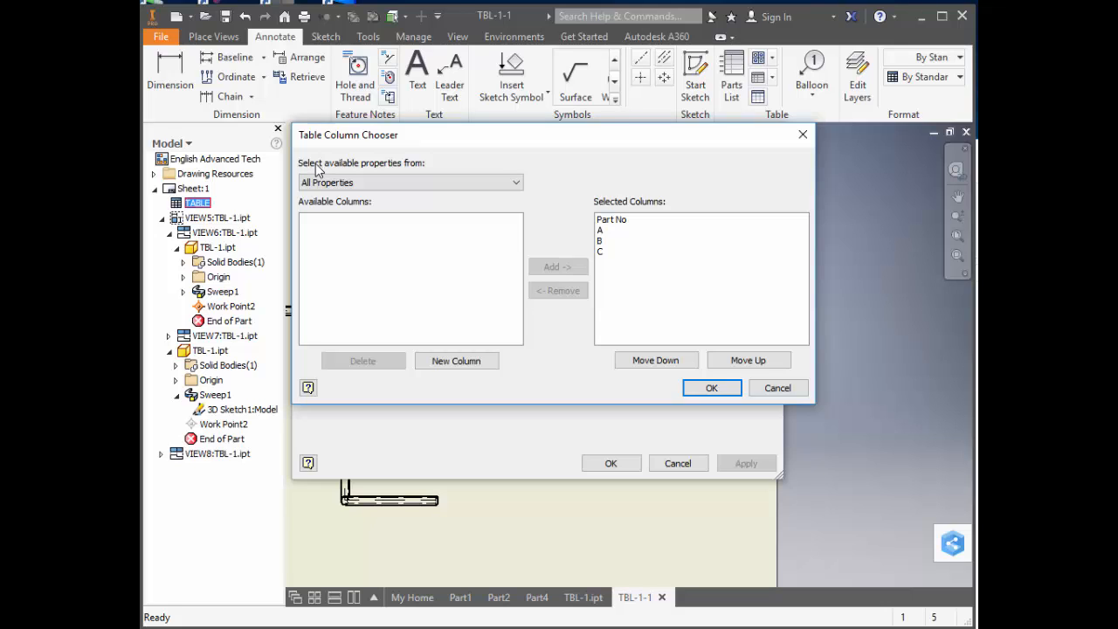
left_click(452, 362)
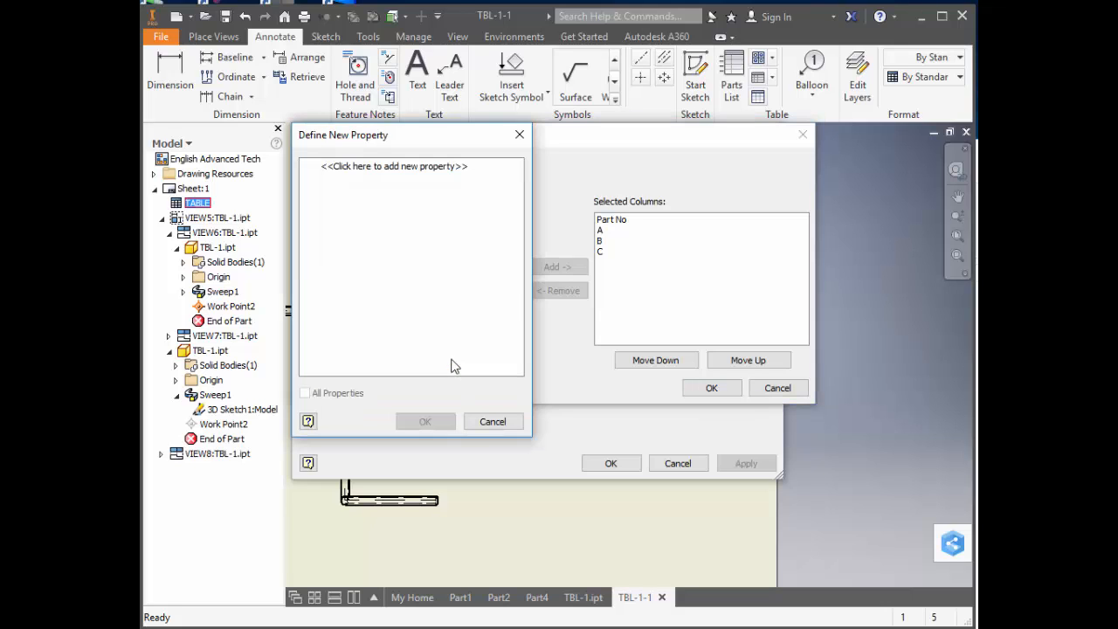
left_click(426, 167)
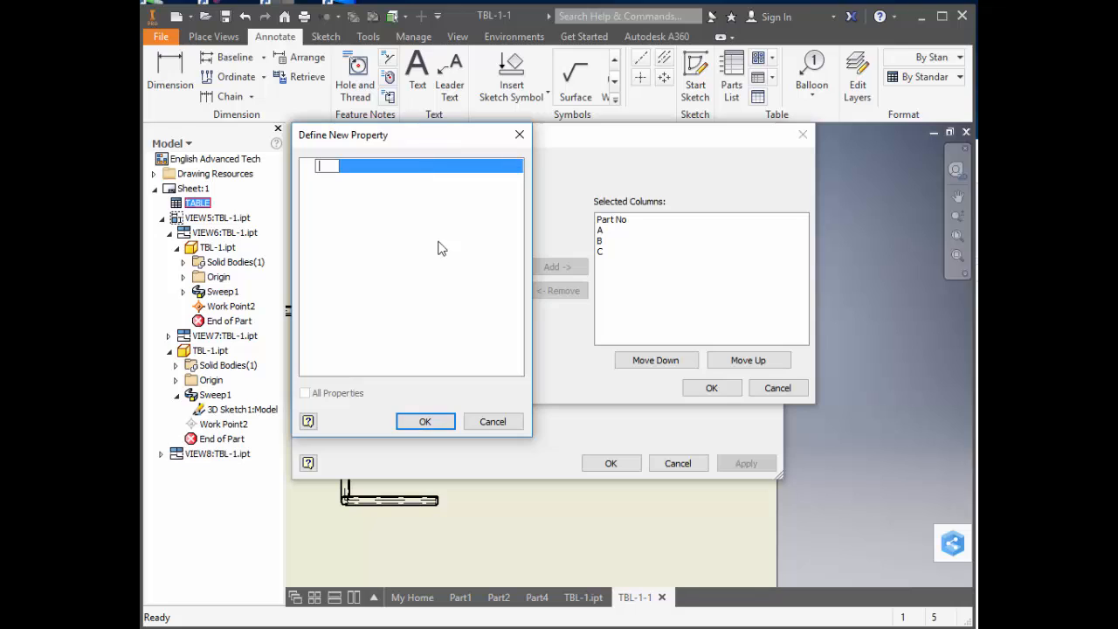
type("C")
key("BackSpace")
type("D")
left_click(422, 423)
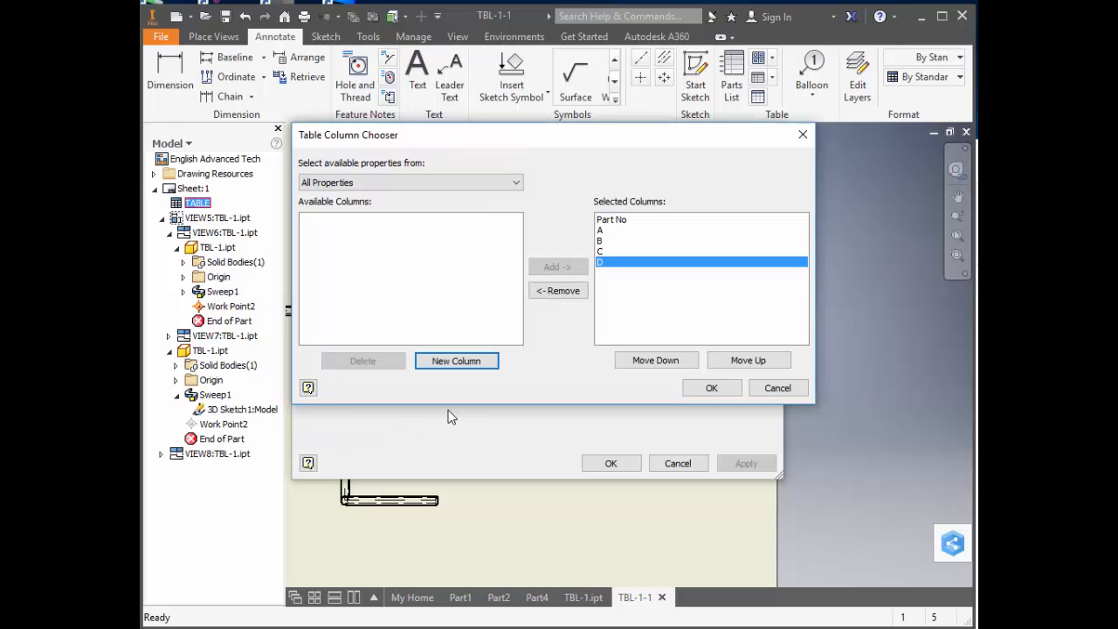
left_click(712, 388)
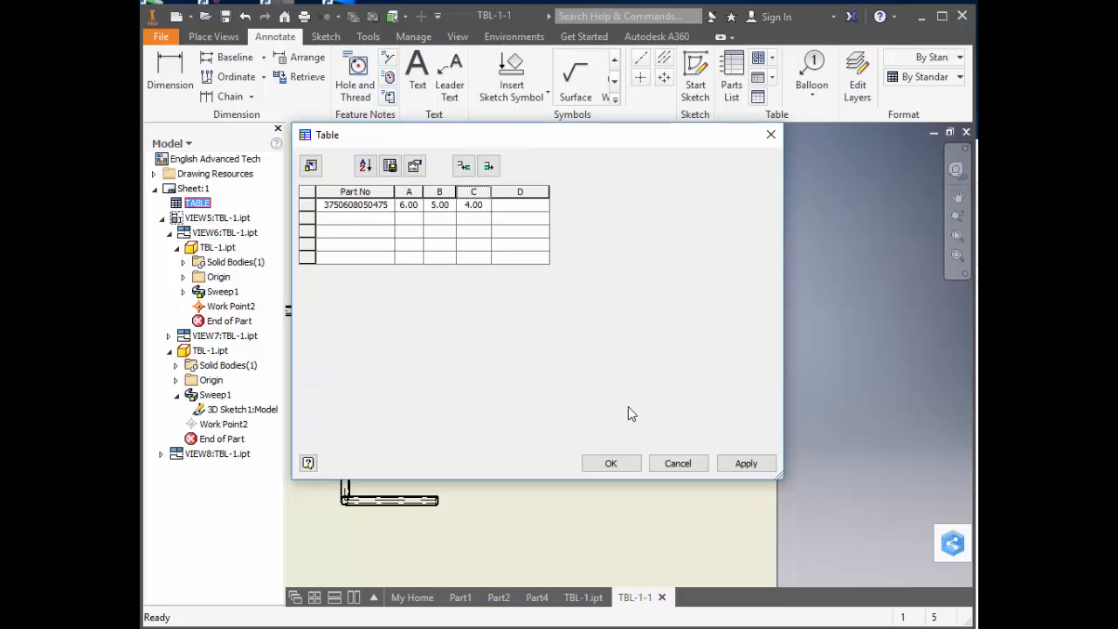
Enter 75° under D in the first data row, apply the edit and narrow column D on the sheet.
left_click(523, 208)
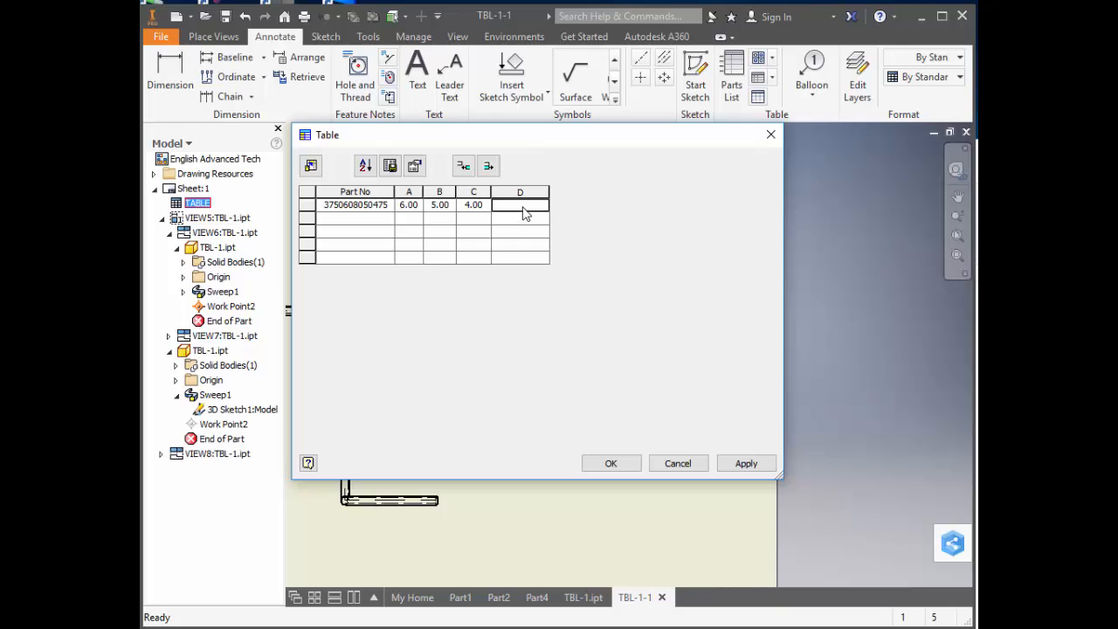
type("75")
left_click(611, 463)
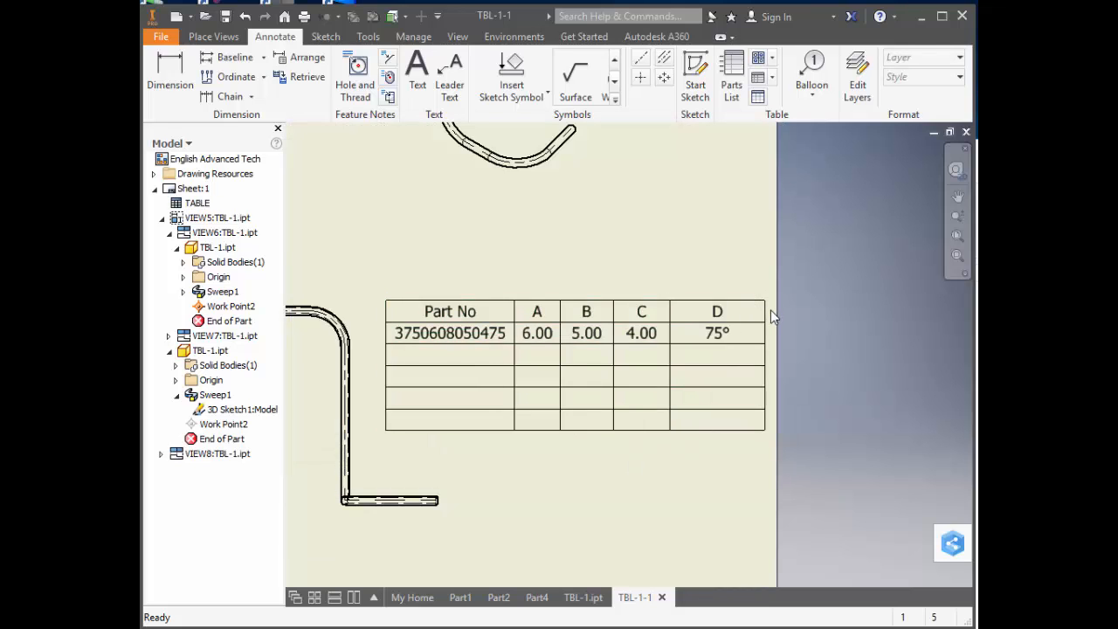
left_click_drag(764, 310, 728, 310)
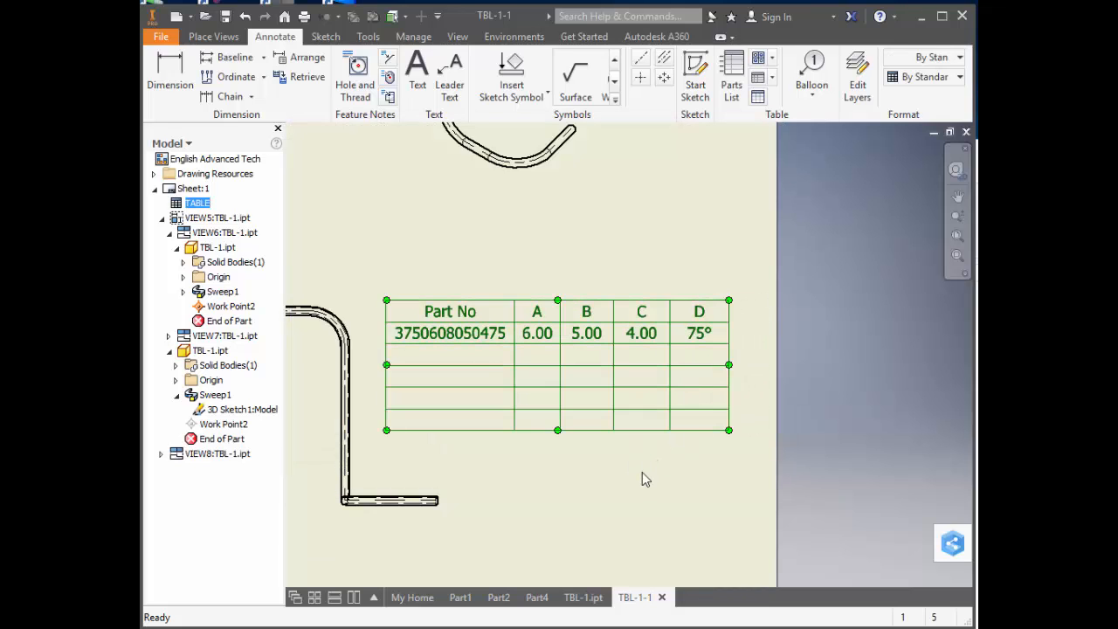
left_click(644, 479)
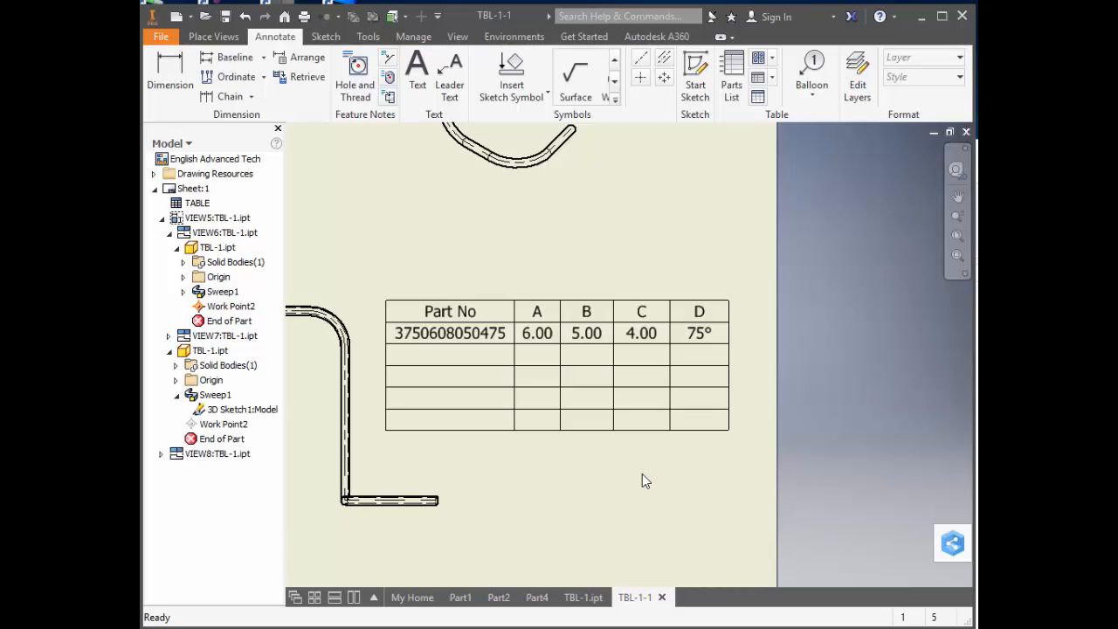